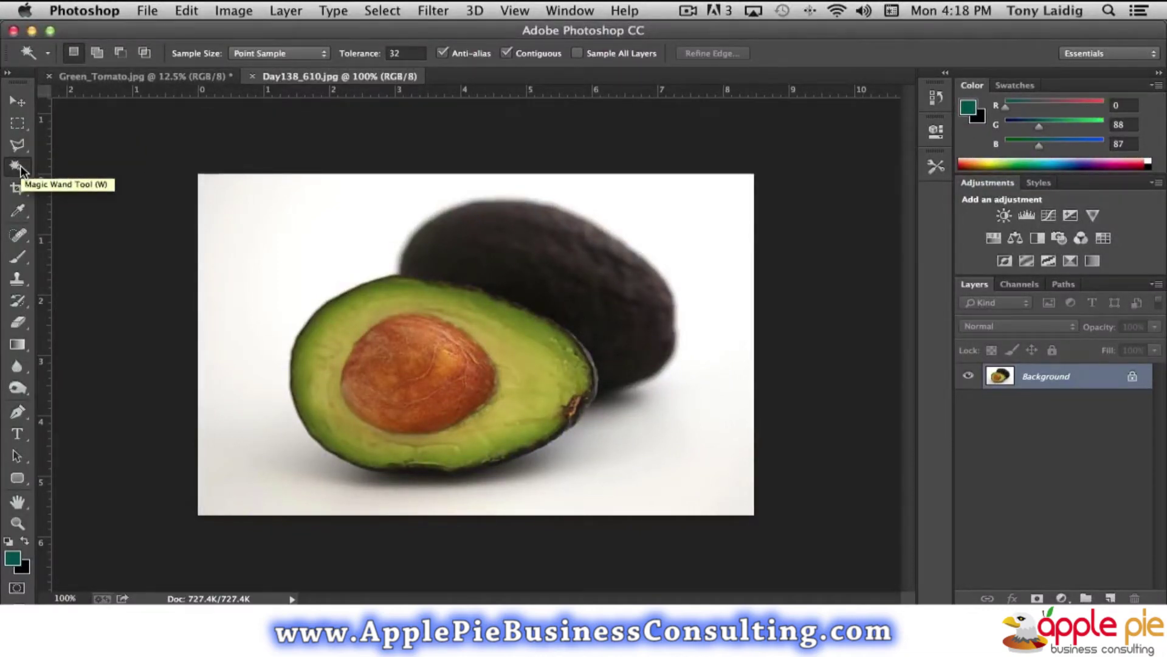
Select the white background with the Magic Wand at Tolerance 32.
left_click(21, 167)
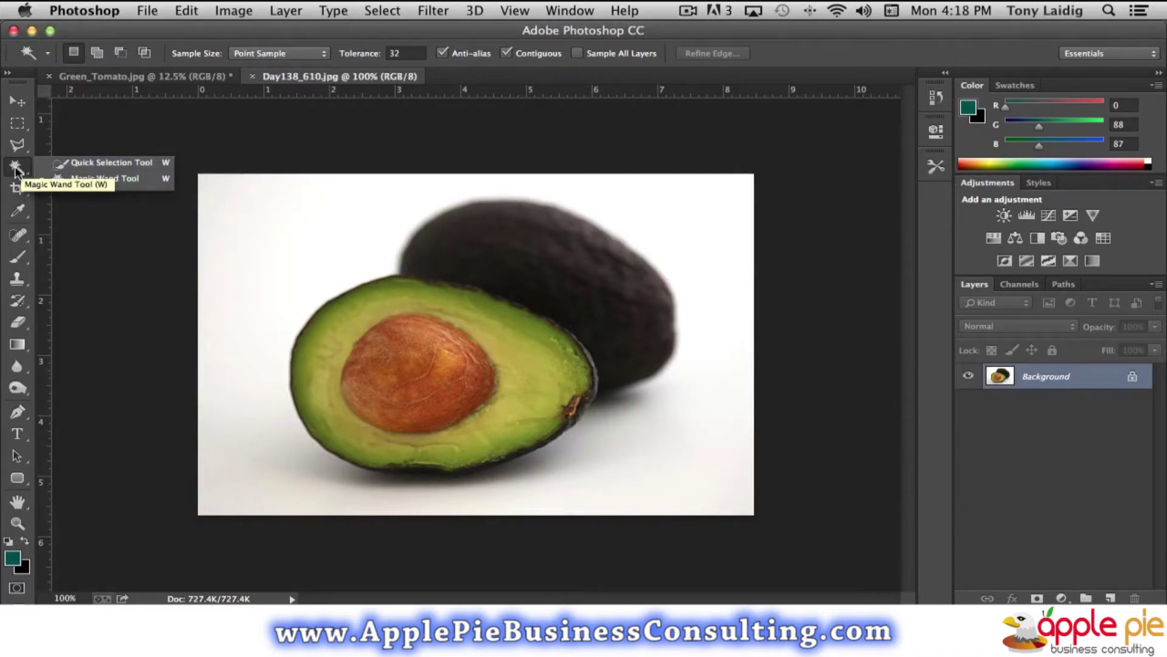
left_click(18, 170)
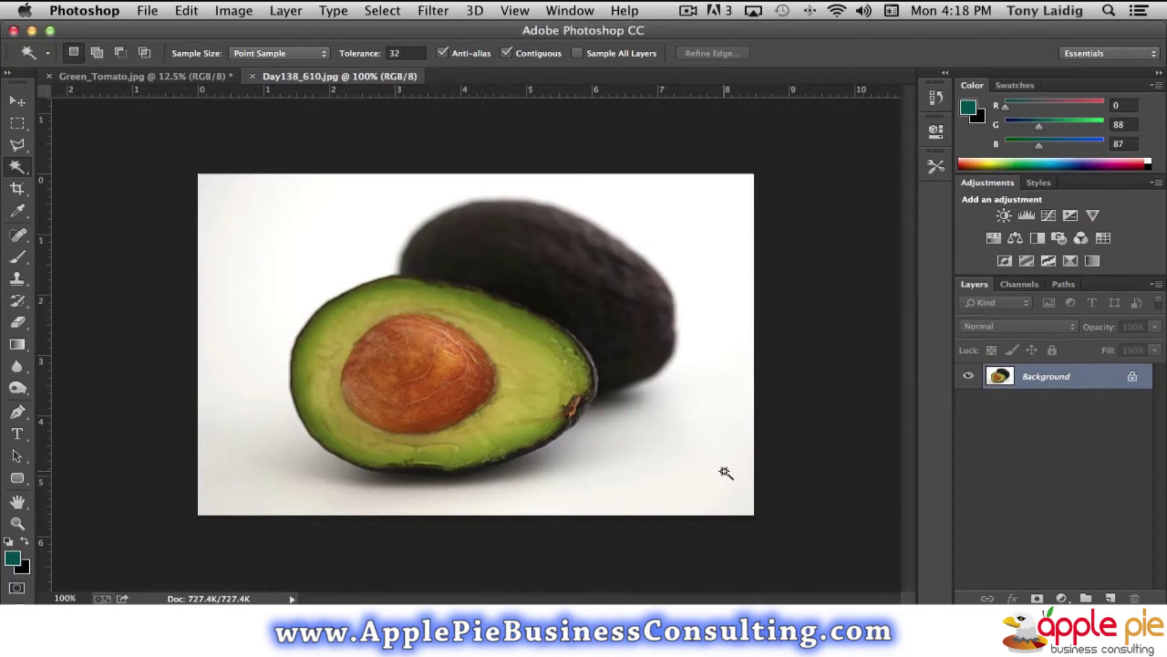
left_click(272, 229)
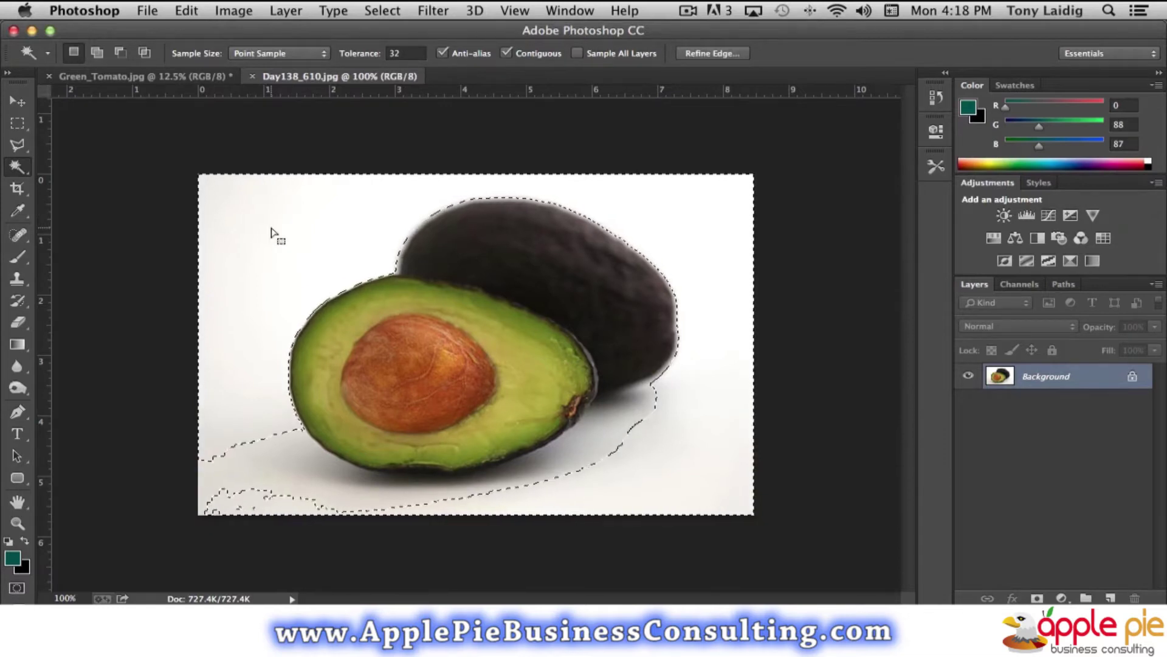
left_click_drag(419, 53, 382, 49)
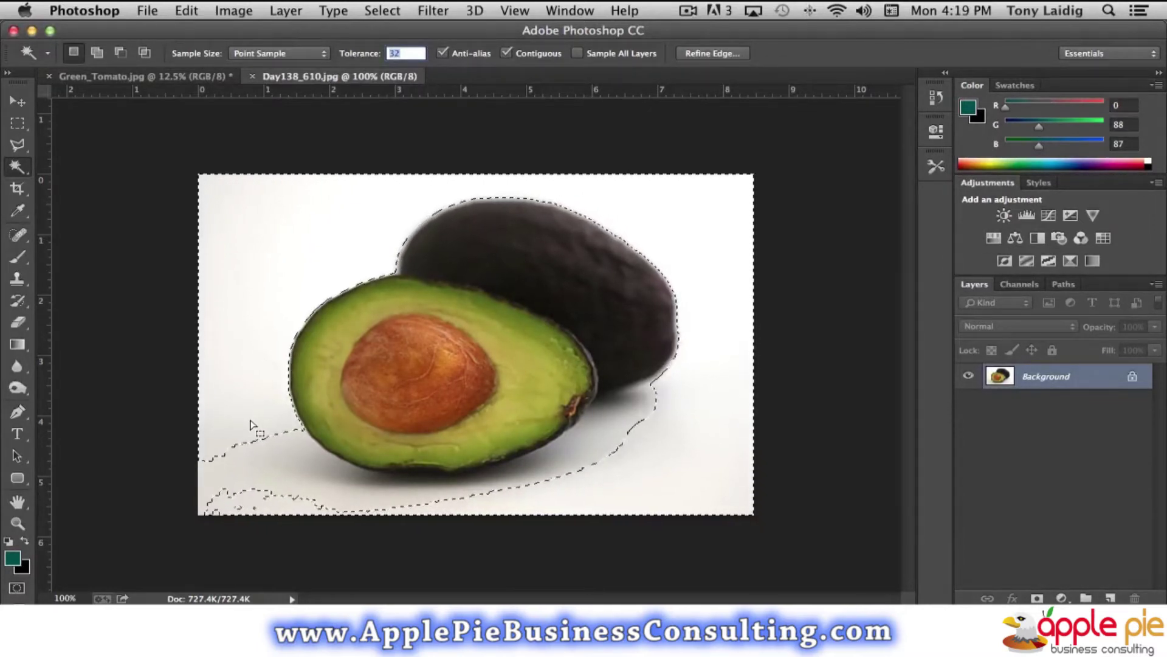
Try the add and subtract modes, then add the lower-left shadow to the selection.
key("shift")
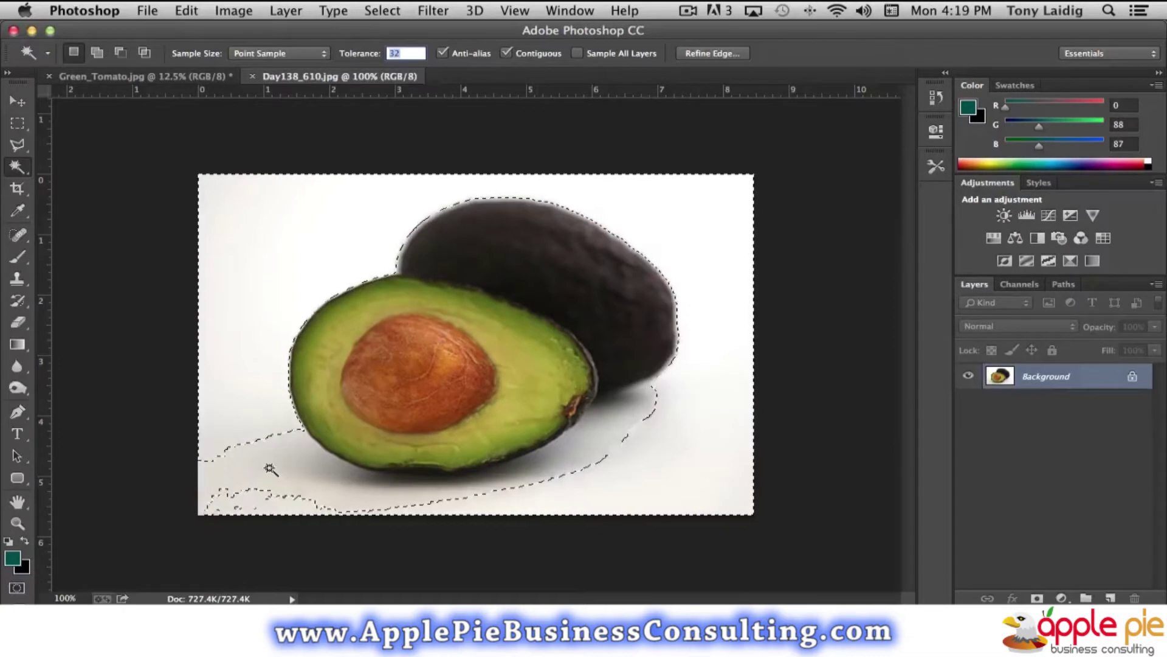
key("alt")
key("alt")
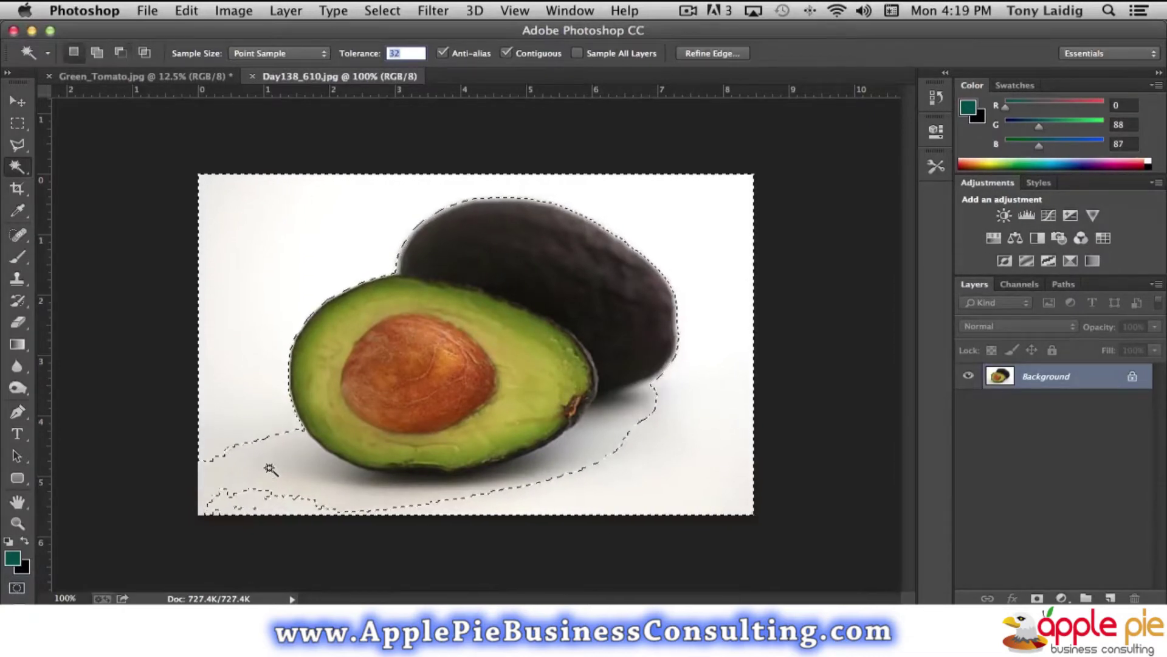
key("alt")
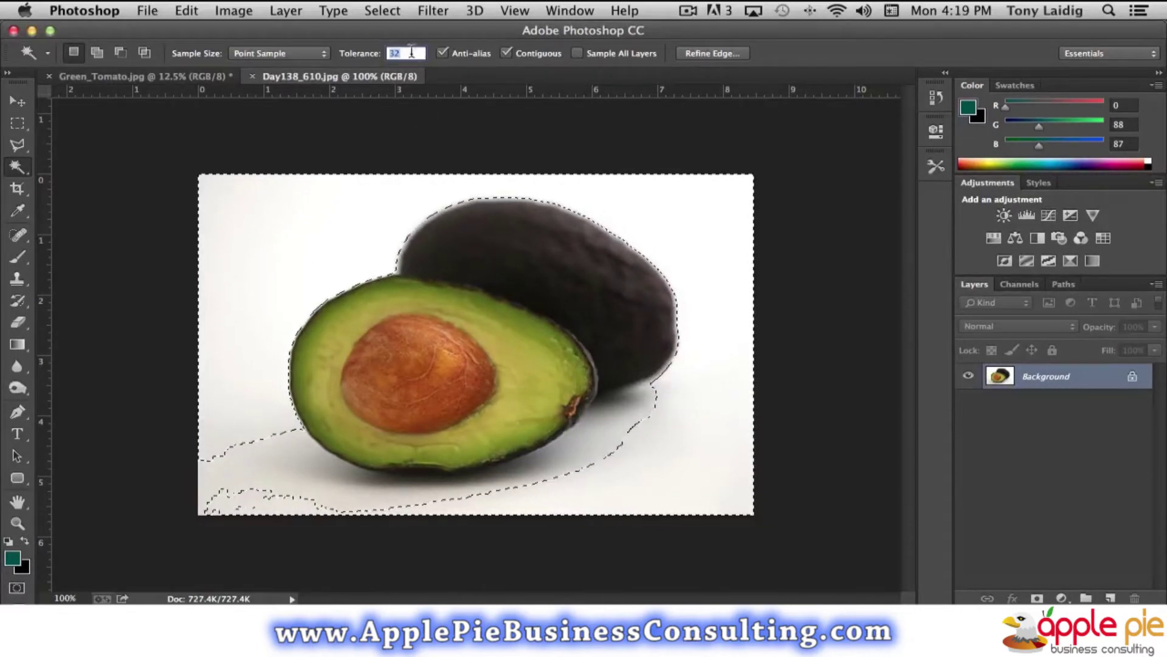
key("shift")
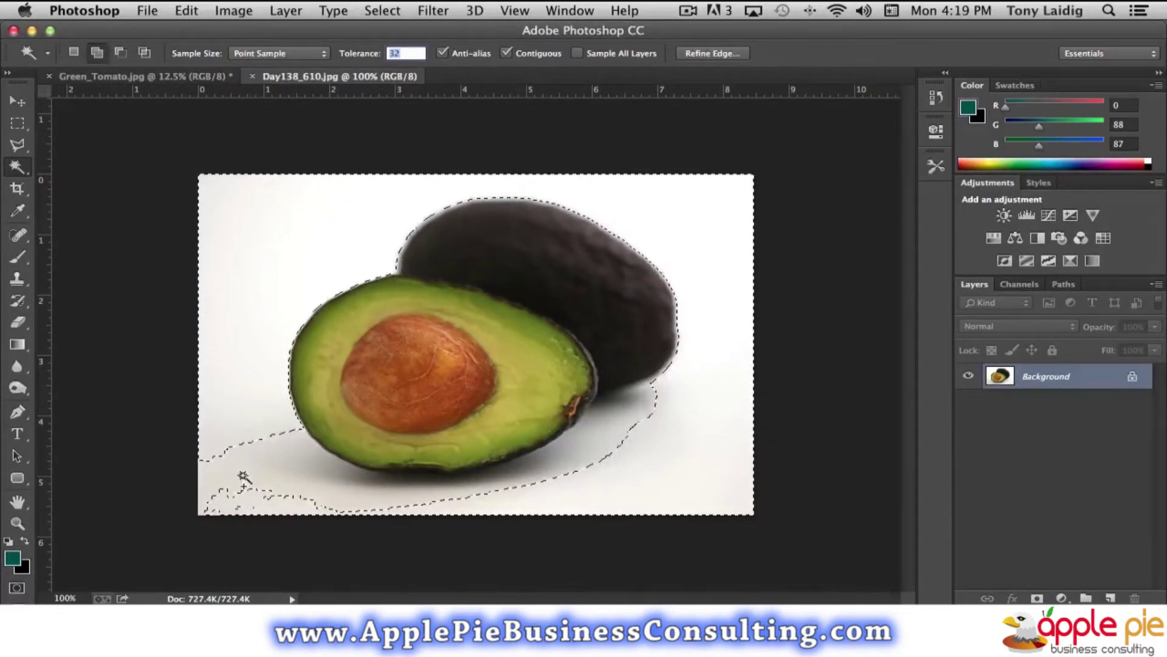
left_click(212, 474, "shift")
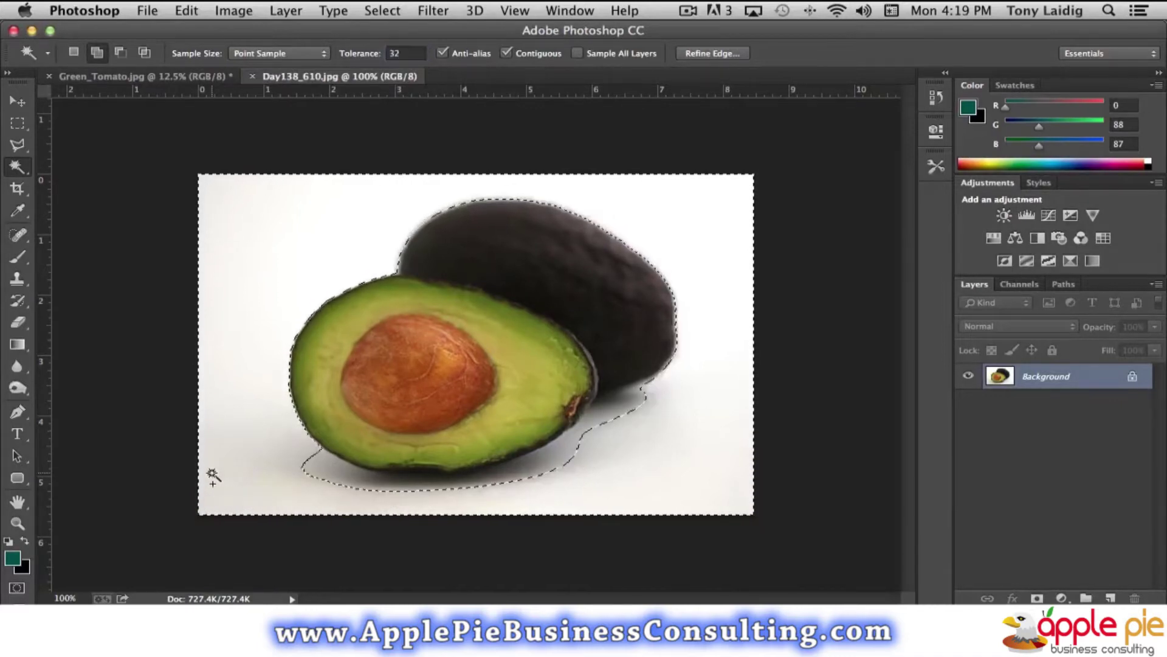
Add the lower shadows and the dark avocado's blurry edge to the background selection.
left_click(312, 473, "shift")
left_click(535, 475, "shift")
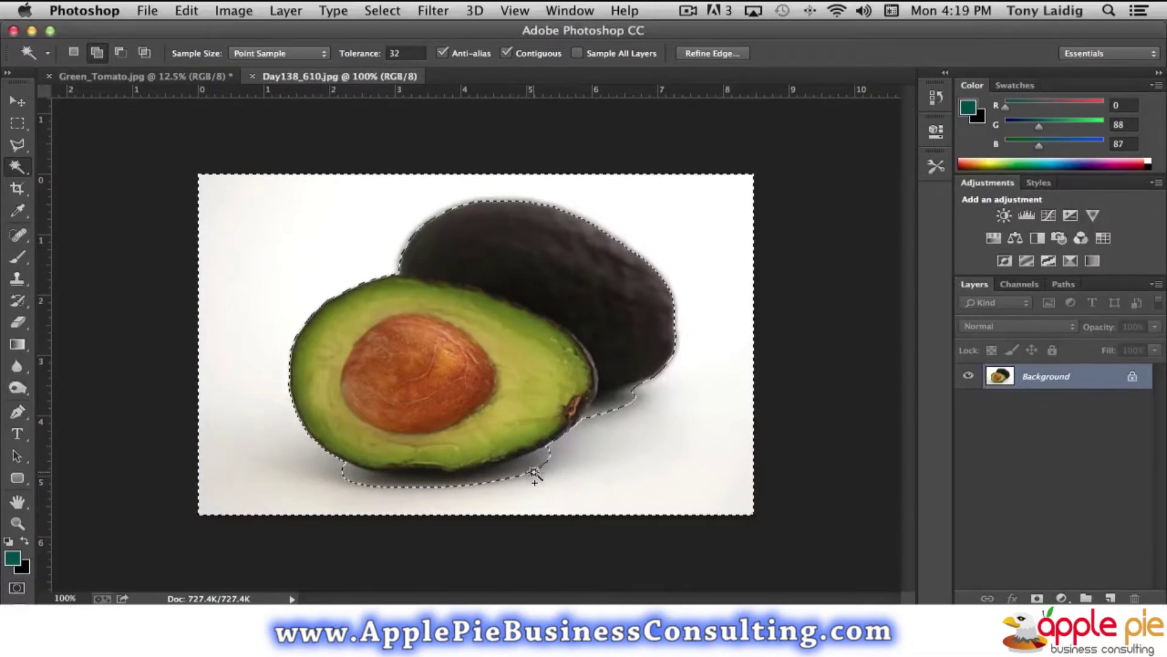
left_click(623, 401, "shift")
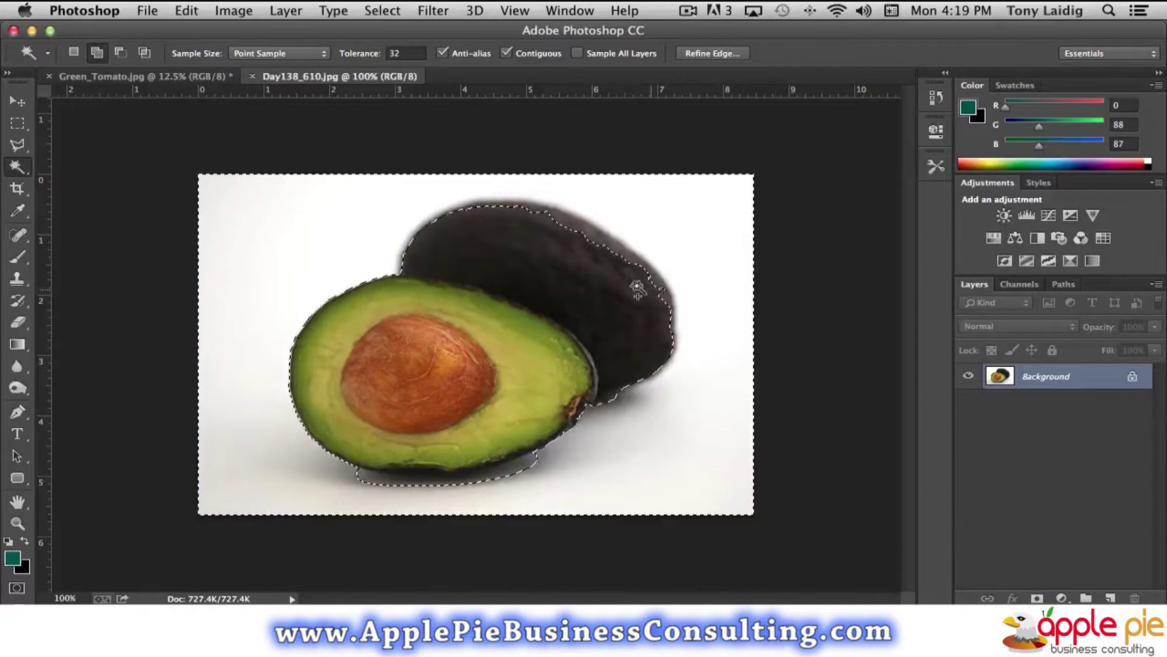
key("shift")
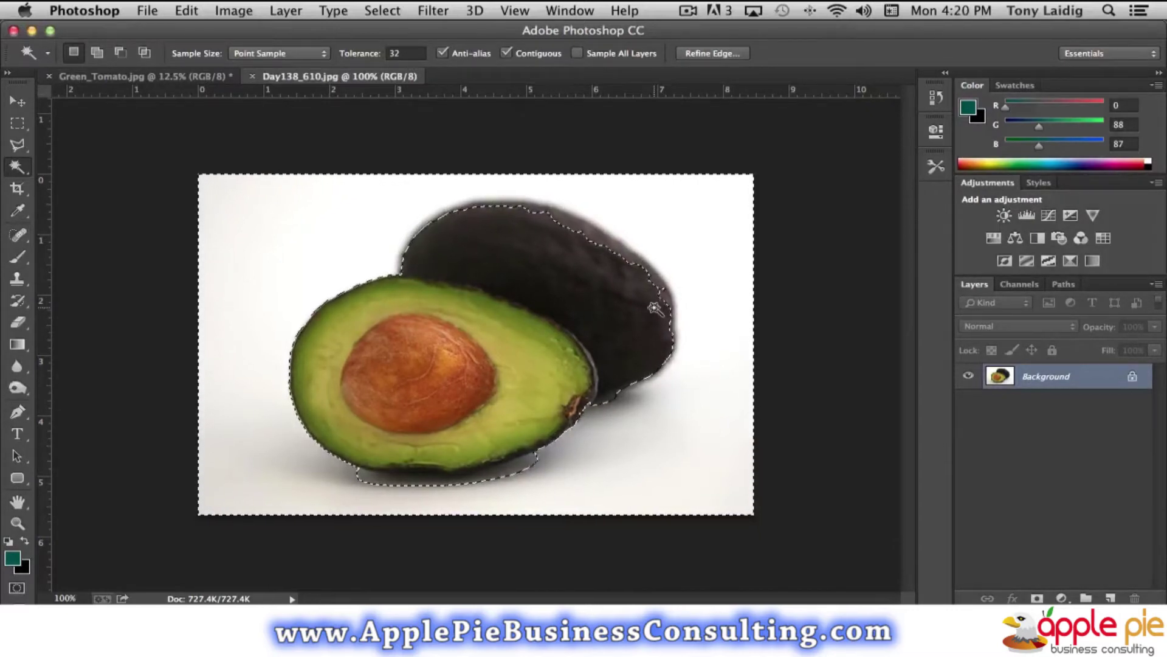
left_click(655, 308)
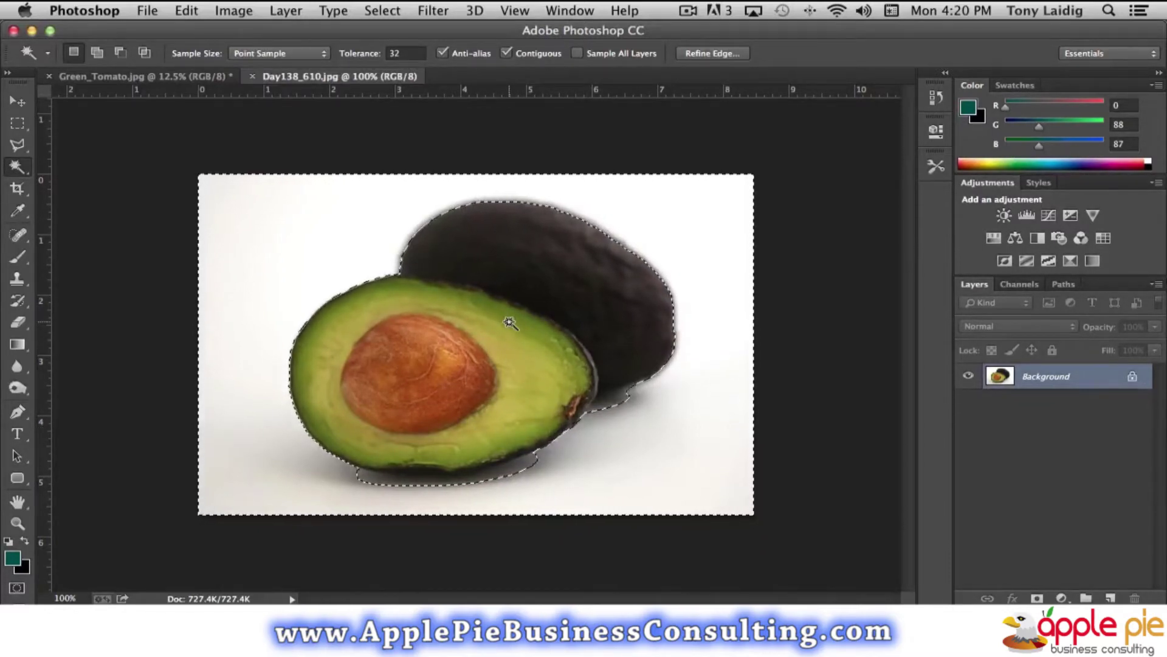
Add the remaining background, invert the selection and copy the avocados onto Layer 1.
key("shift")
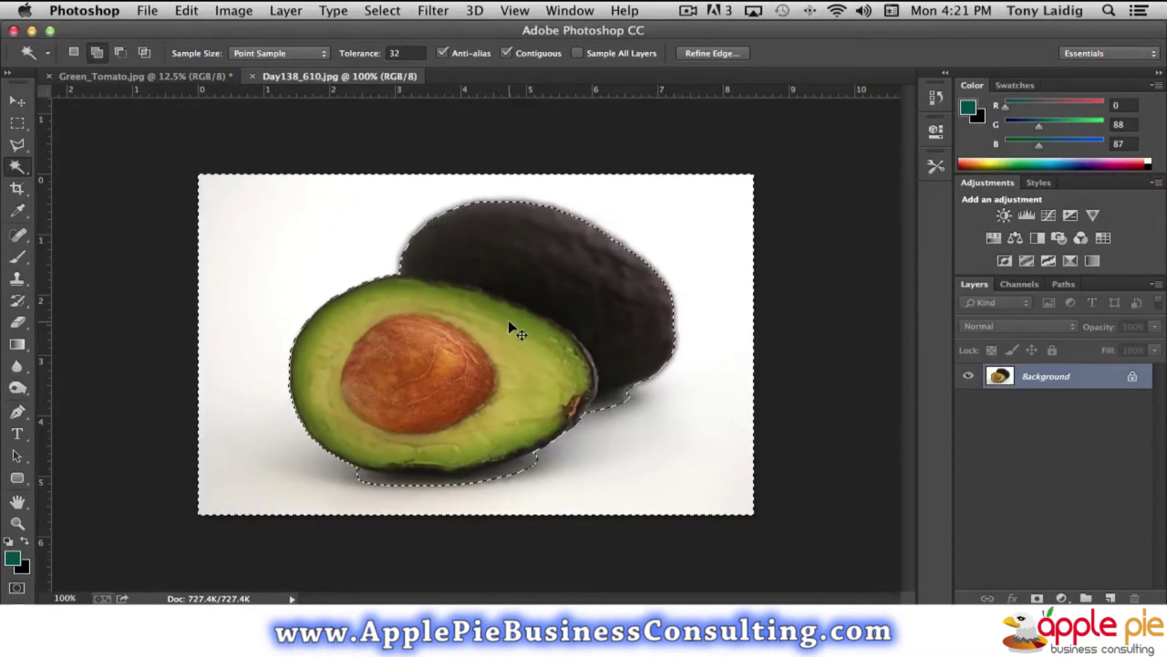
key("super+shift+i")
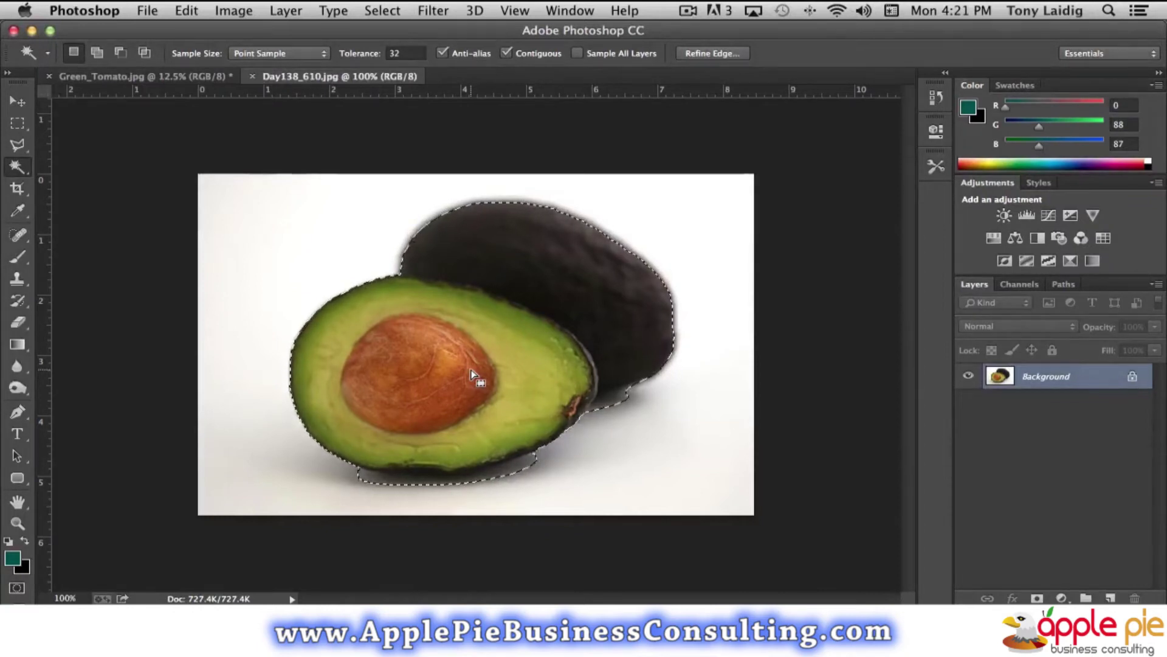
key("super+j")
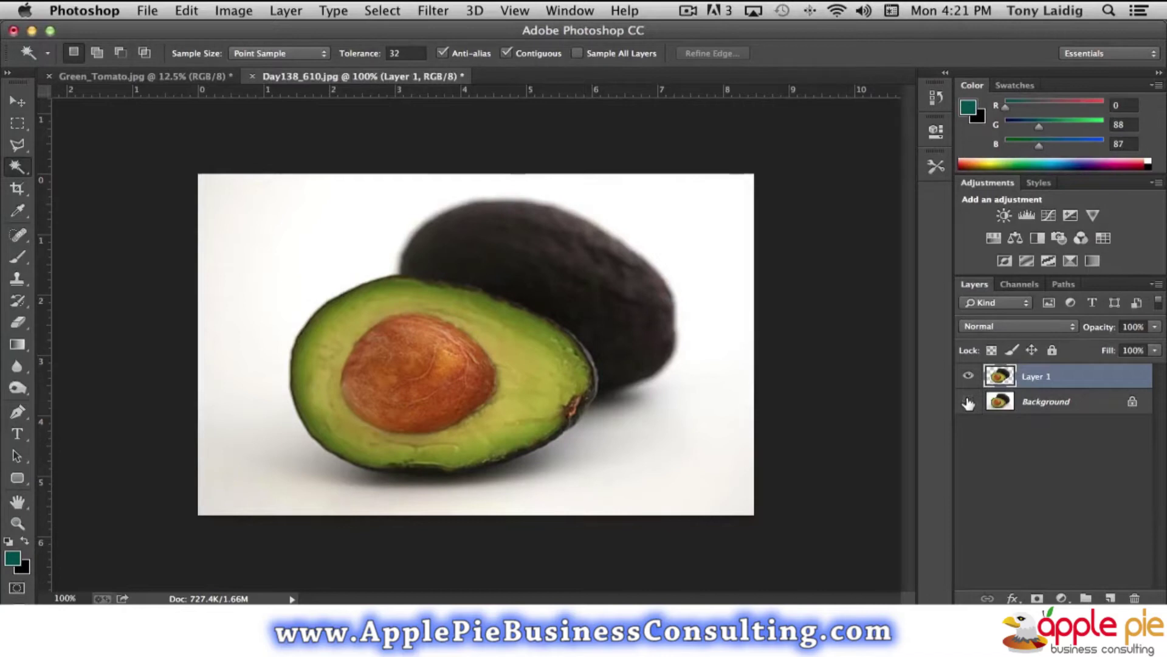
Hide the Background layer to show the avocados on transparency, and pick the Eraser.
left_click(968, 401)
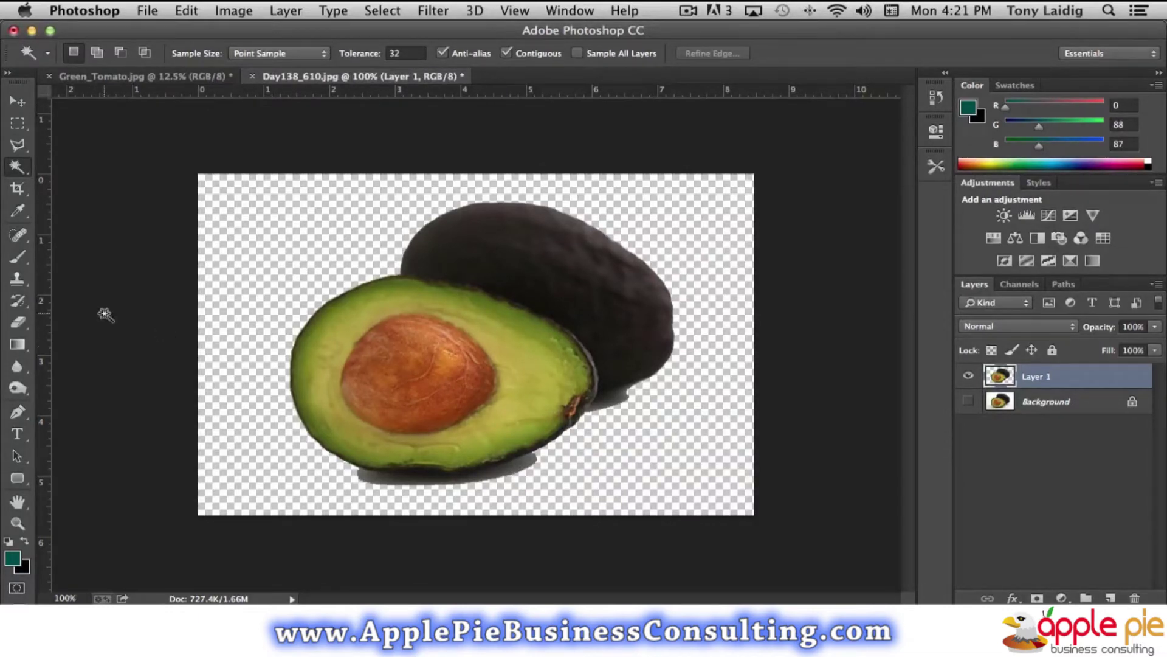
left_click(22, 323)
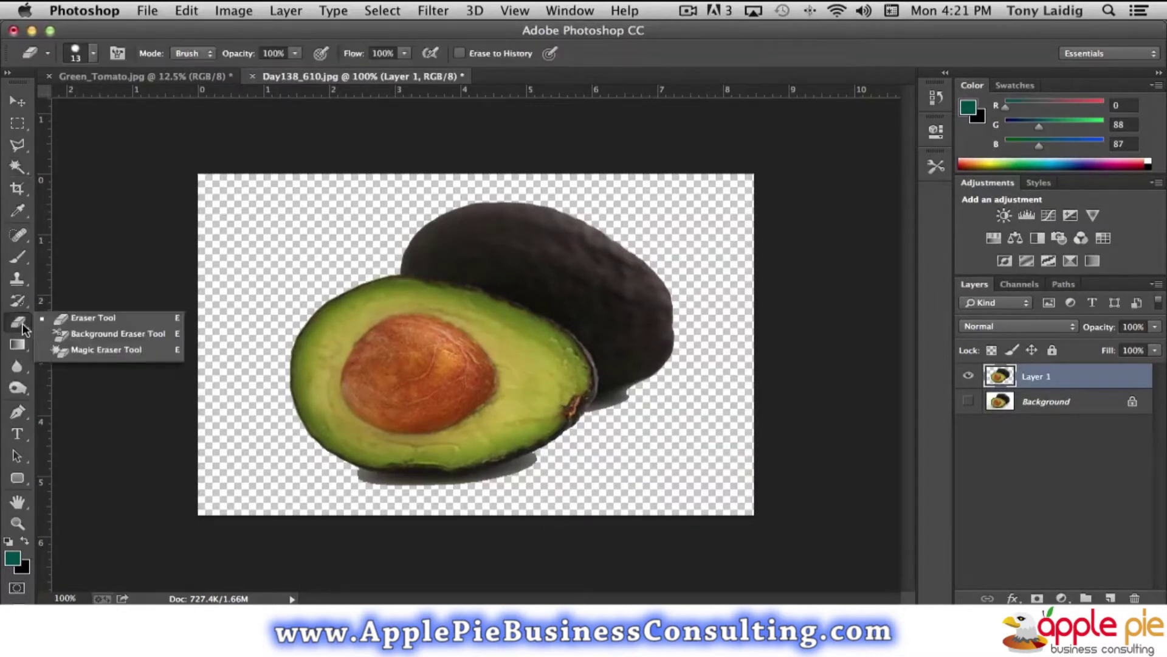
Set the standard Eraser to a soft round 13 px brush at 0% hardness.
left_click(97, 318)
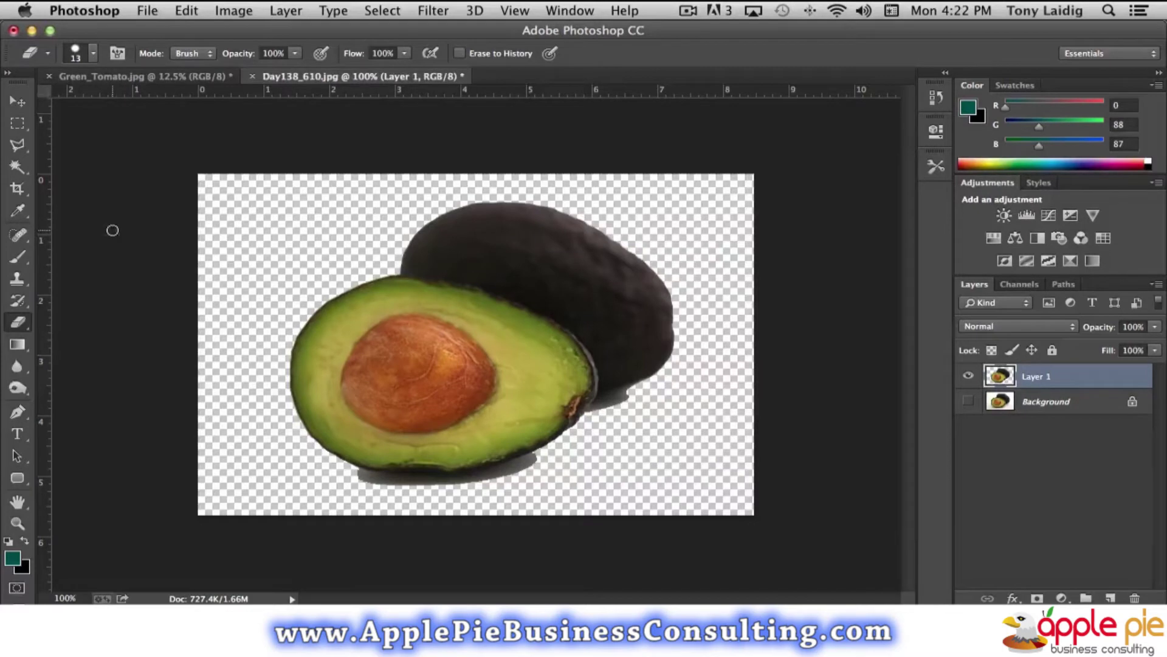
left_click(93, 53)
left_click(38, 180)
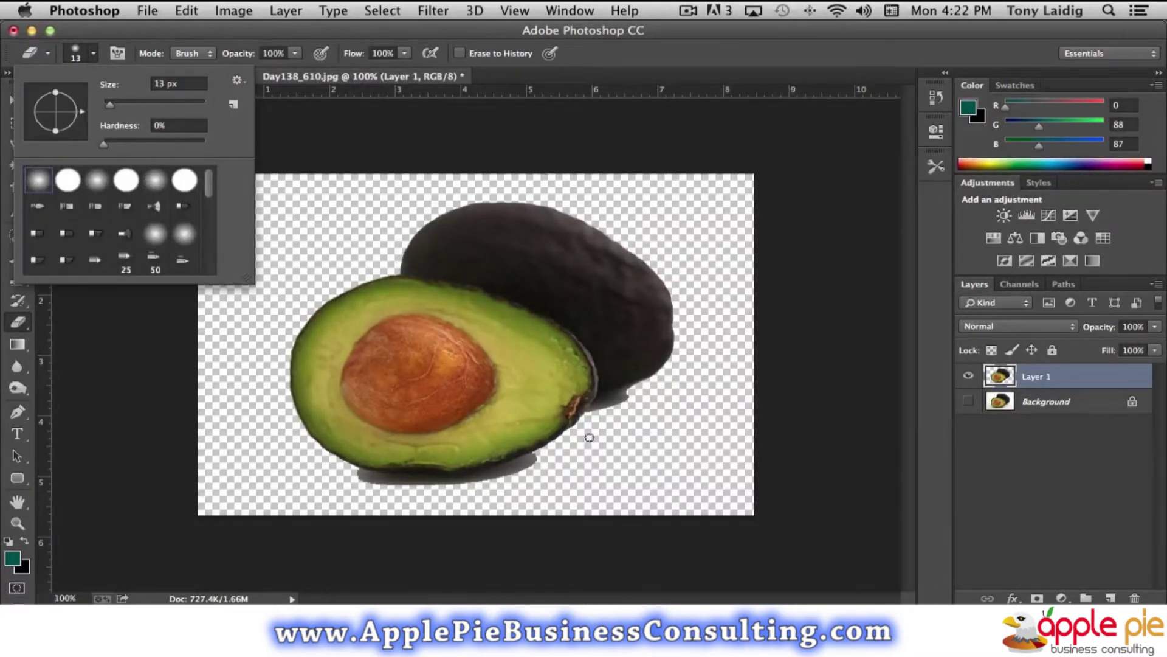
left_click(559, 457)
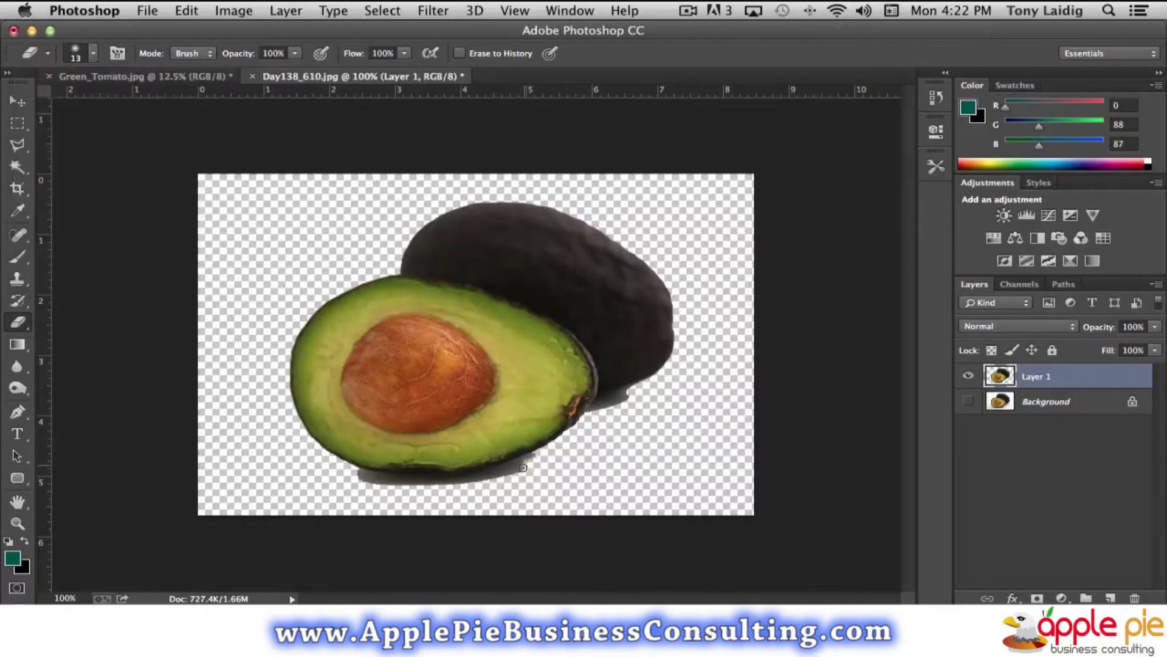
Trial-erase the shadows beneath and between the avocados, then undo those strokes.
mouse_move(530, 460)
left_mouse_down()
mouse_move(431, 483)
mouse_move(346, 475)
mouse_move(458, 486)
mouse_move(539, 471)
mouse_move(455, 479)
left_mouse_up()
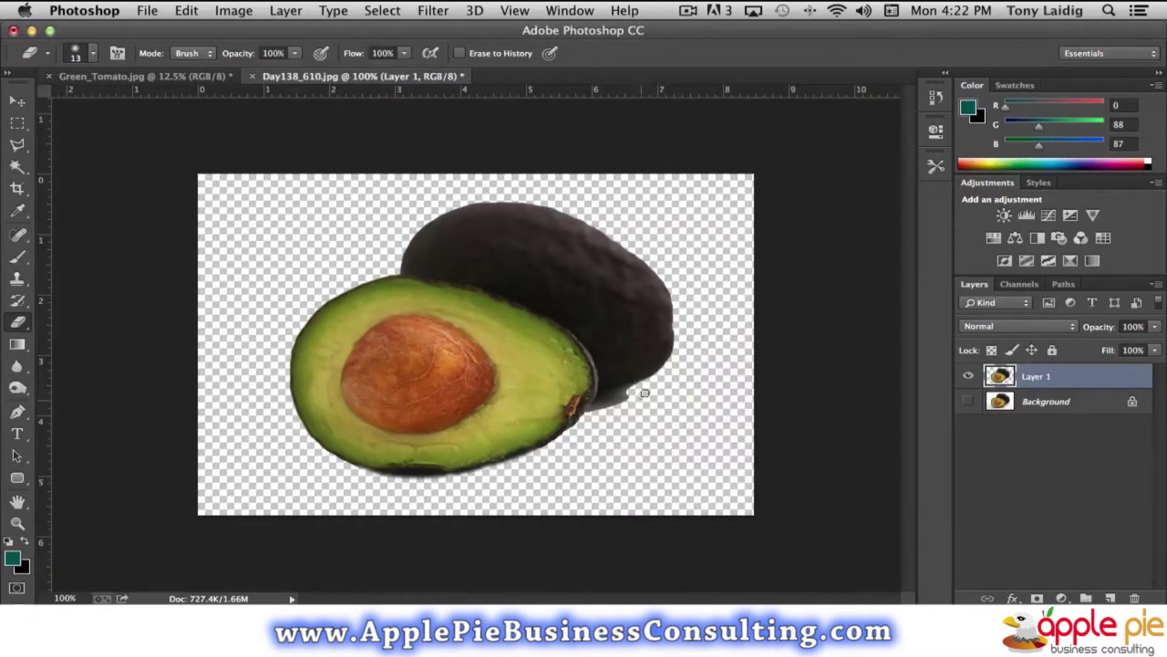
mouse_move(632, 388)
left_mouse_down()
mouse_move(581, 425)
mouse_move(638, 391)
mouse_move(603, 407)
left_mouse_up()
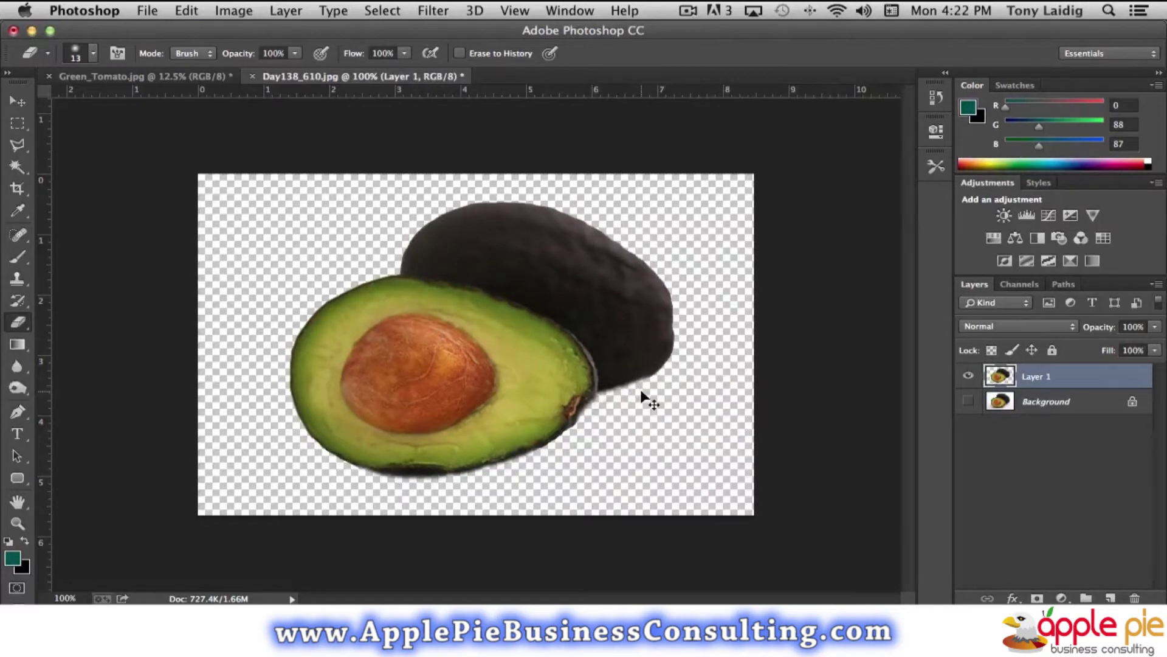
key("ctrl+alt+z")
key("ctrl+alt+z")
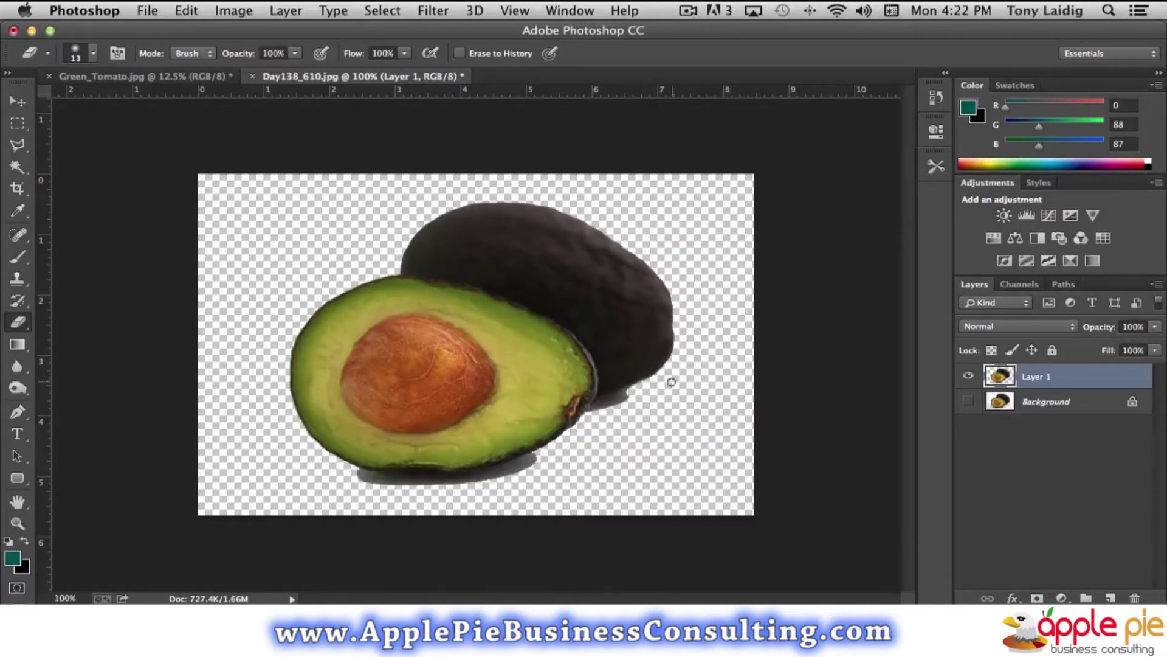
left_click(89, 53)
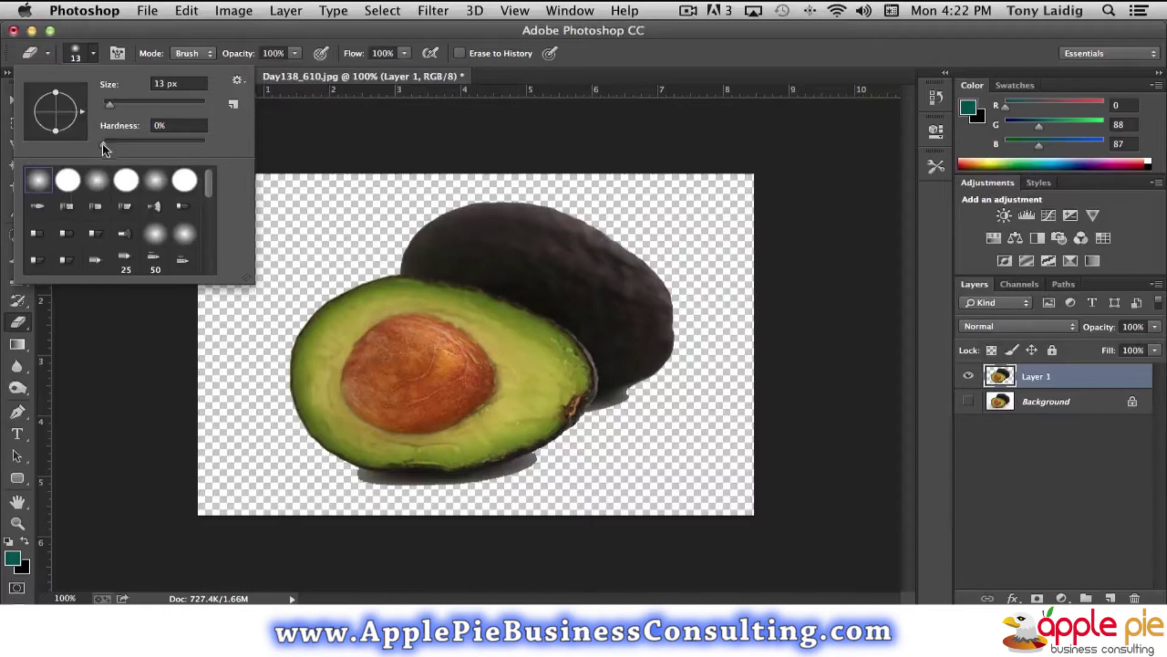
Increase the eraser's hardness and erase the grey shadow along the avocado's lower edge.
left_click_drag(102, 144, 156, 148)
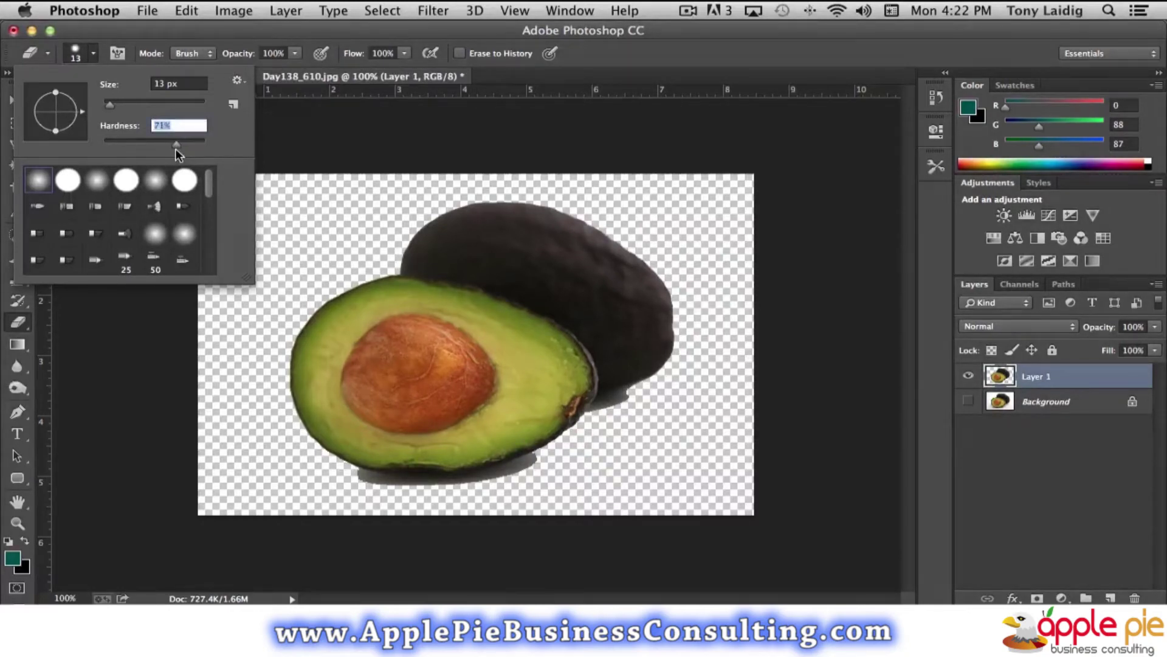
left_click(539, 459)
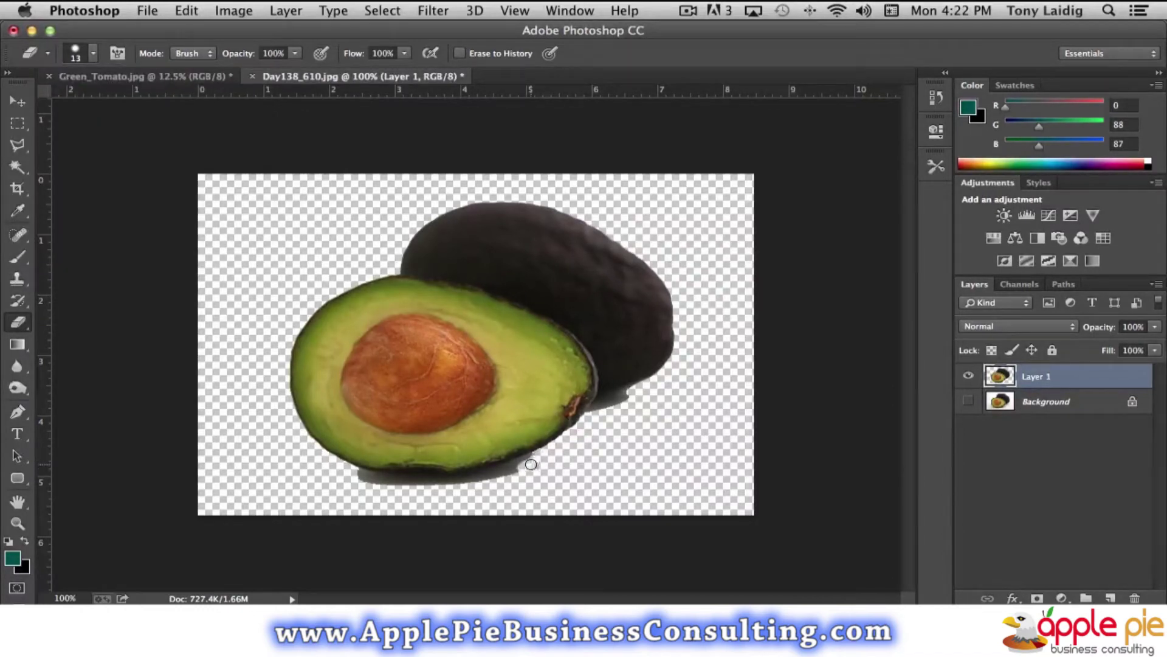
mouse_move(523, 461)
left_mouse_down()
mouse_move(445, 482)
mouse_move(526, 473)
mouse_move(445, 484)
mouse_move(351, 472)
mouse_move(385, 482)
left_mouse_up()
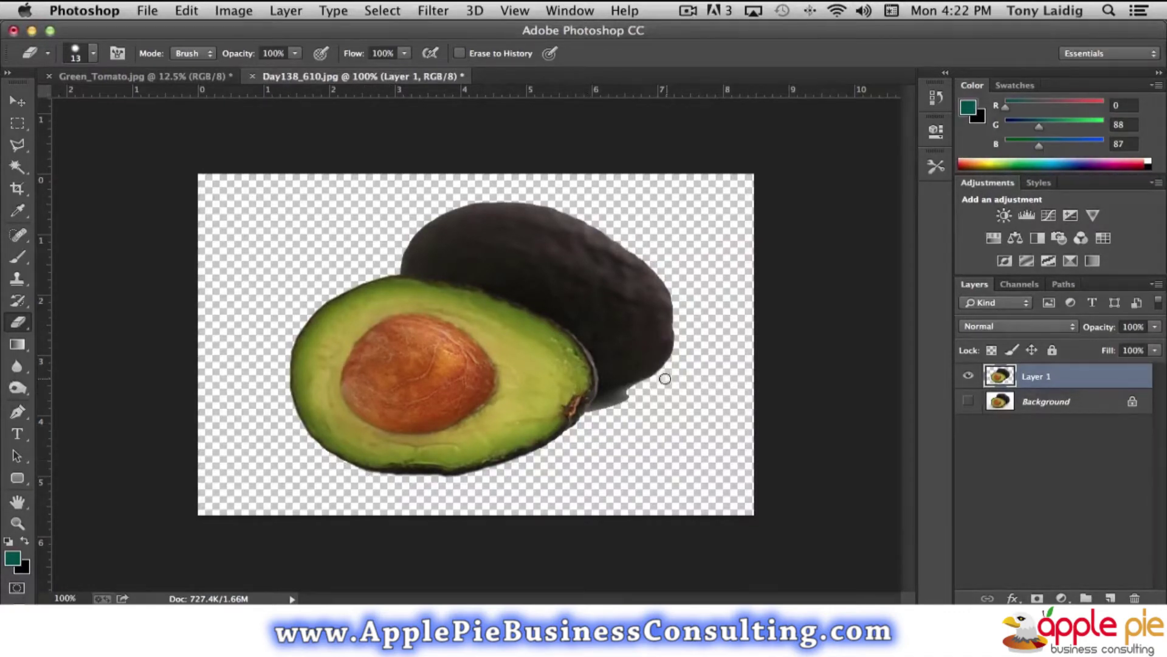
Erase the dark edge pixels, lower-right smudge and remaining shadow streaks under the avocados.
mouse_move(653, 380)
left_mouse_down()
mouse_move(605, 396)
mouse_move(587, 417)
mouse_move(638, 391)
left_mouse_up()
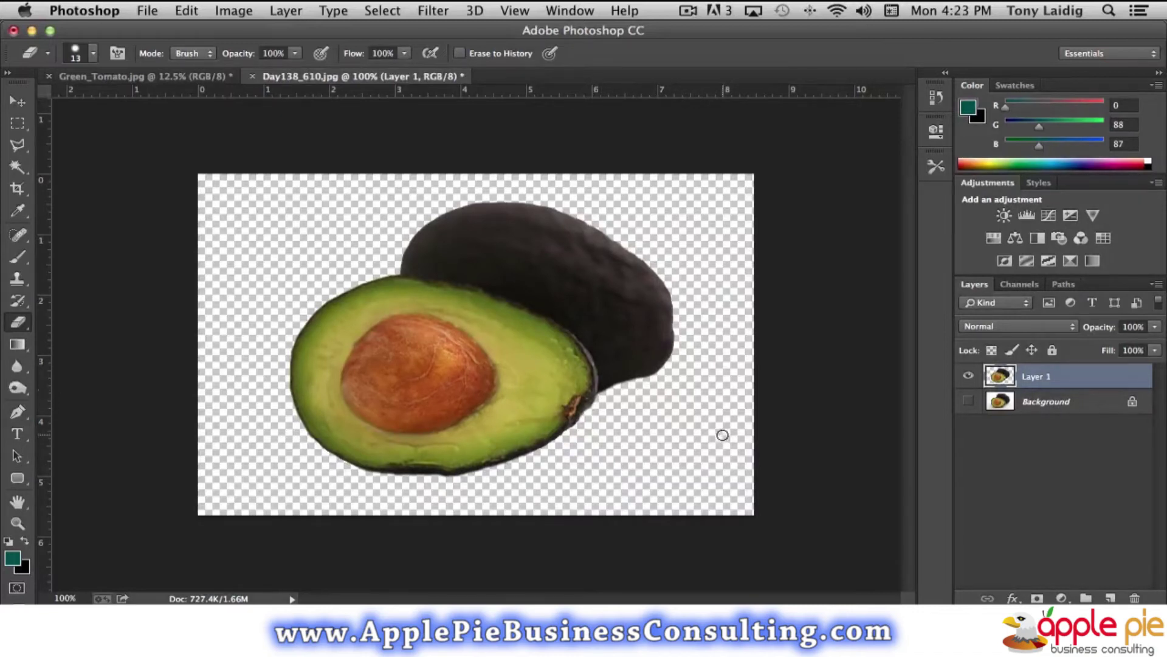
key("ctrl+alt+z")
key("ctrl+alt+z")
key("ctrl+alt+z")
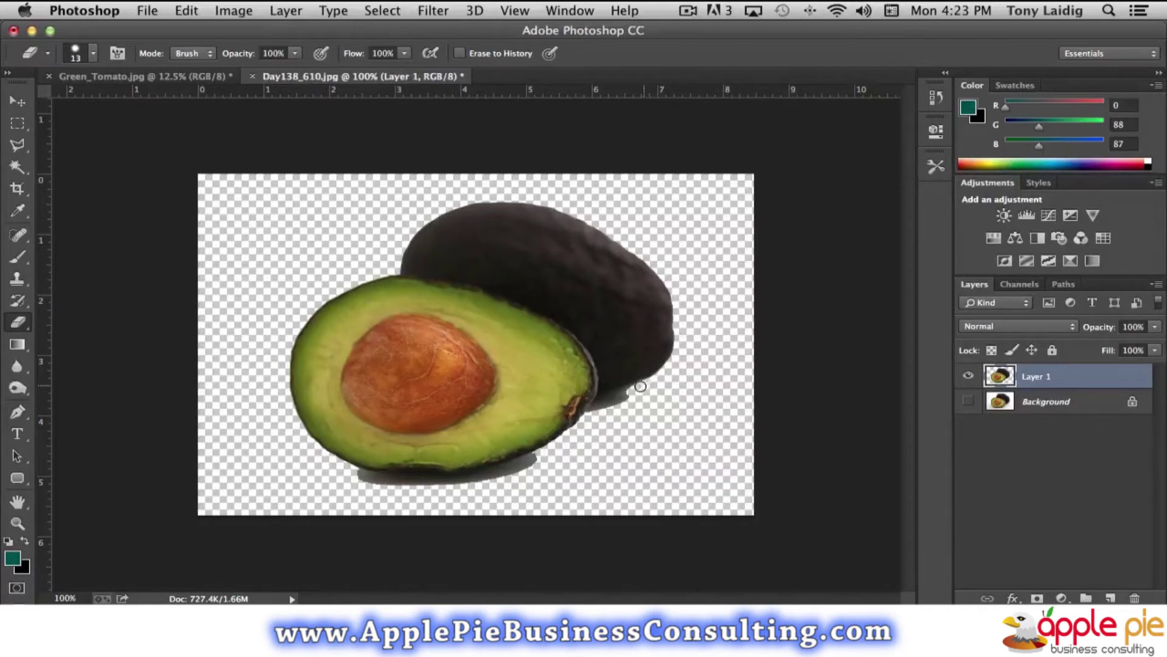
mouse_move(640, 386)
left_mouse_down()
mouse_move(589, 416)
mouse_move(645, 395)
mouse_move(598, 412)
left_mouse_up()
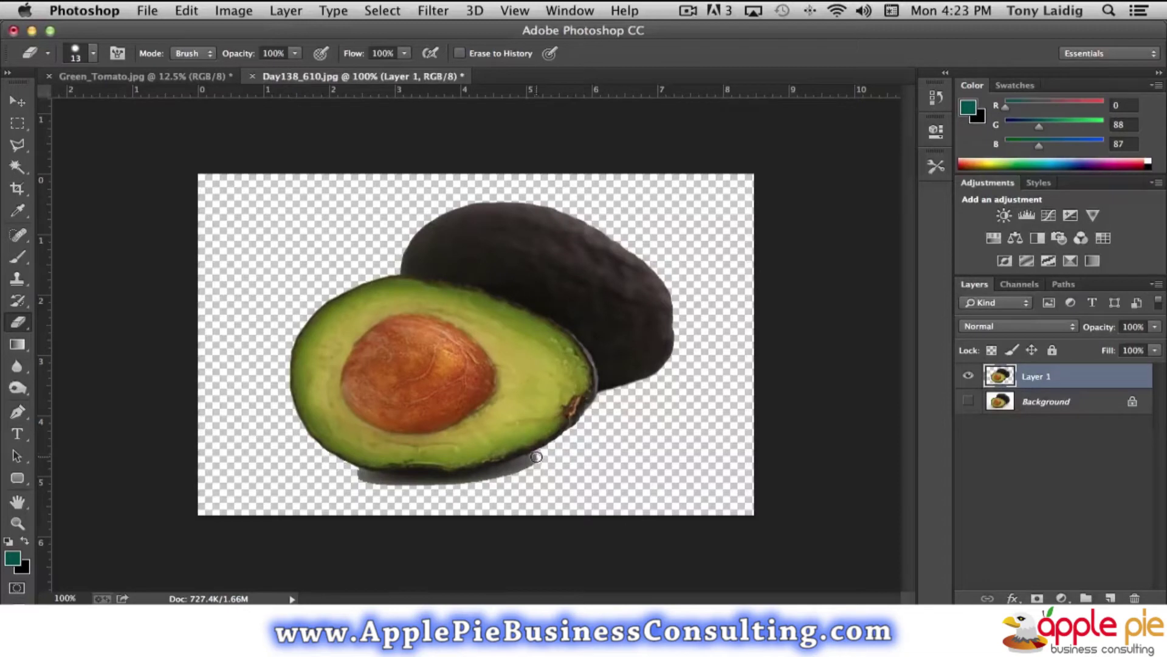
mouse_move(536, 456)
left_mouse_down()
mouse_move(463, 481)
mouse_move(548, 465)
mouse_move(543, 475)
left_mouse_up()
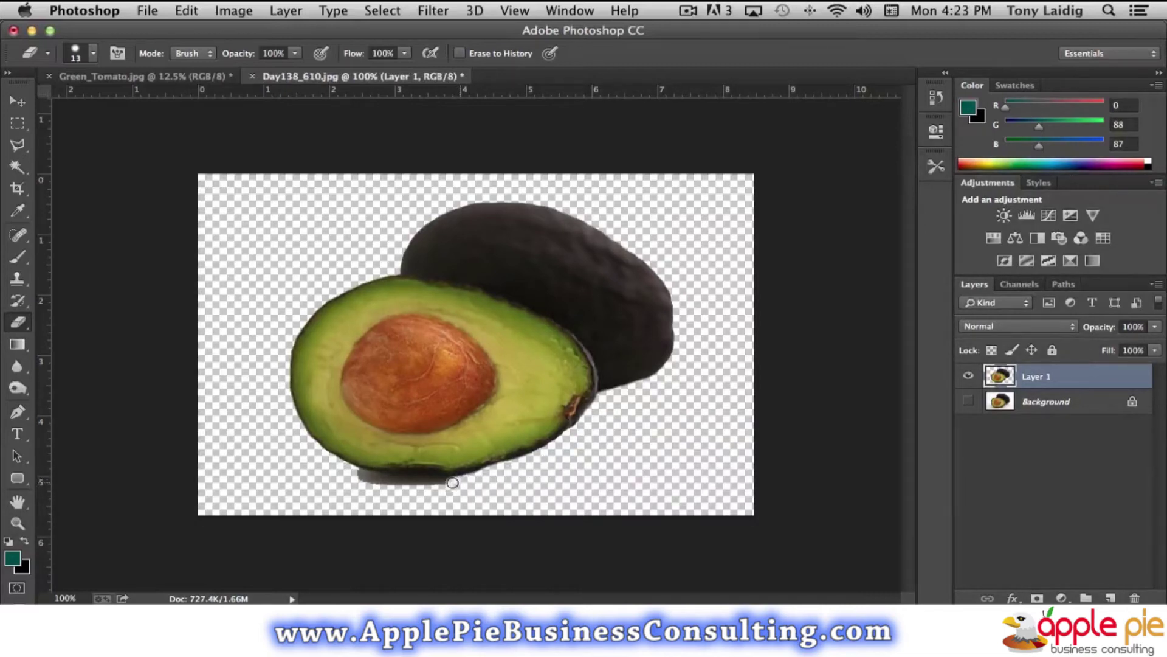
left_click_drag(432, 481, 356, 474)
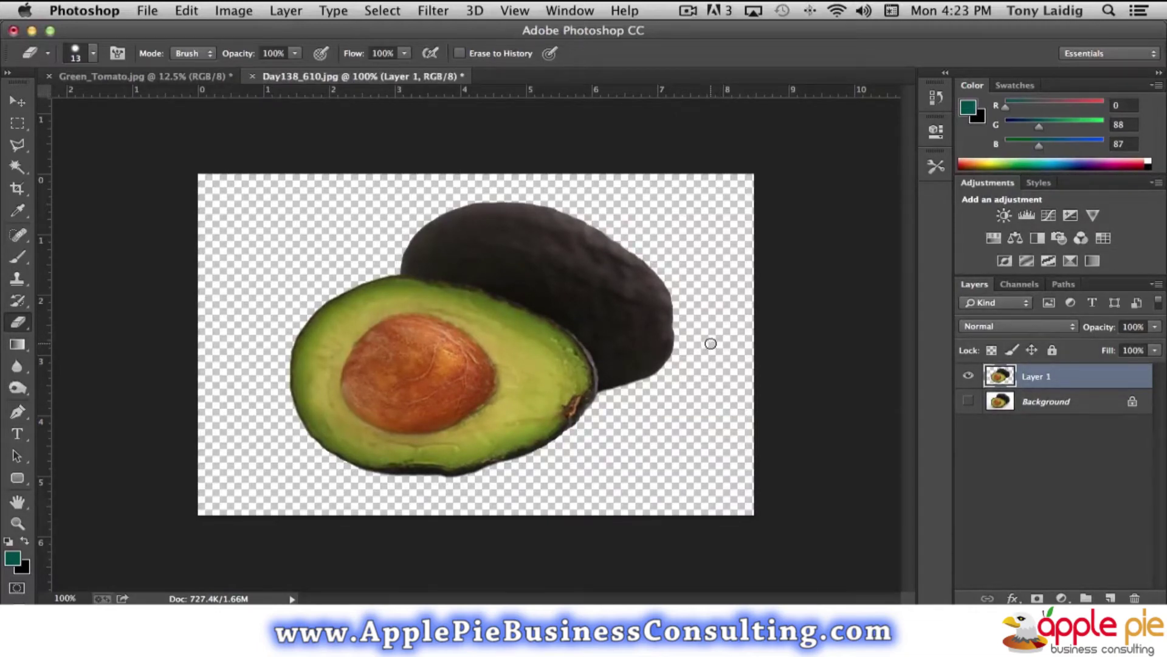
left_click(937, 97)
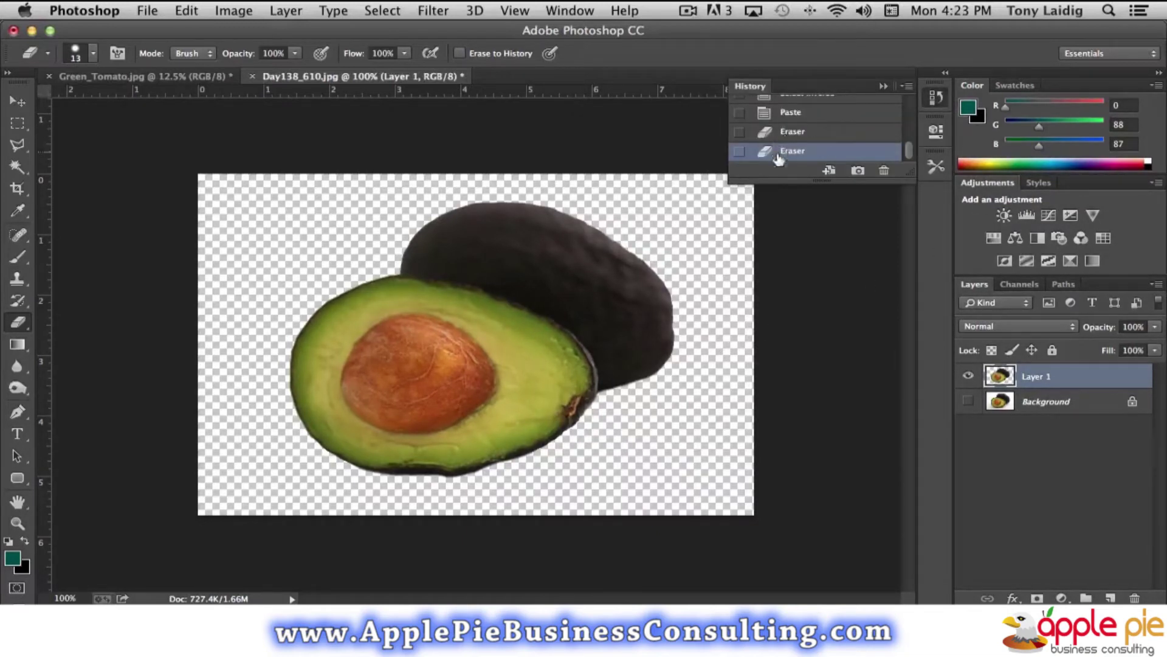
left_click(824, 113)
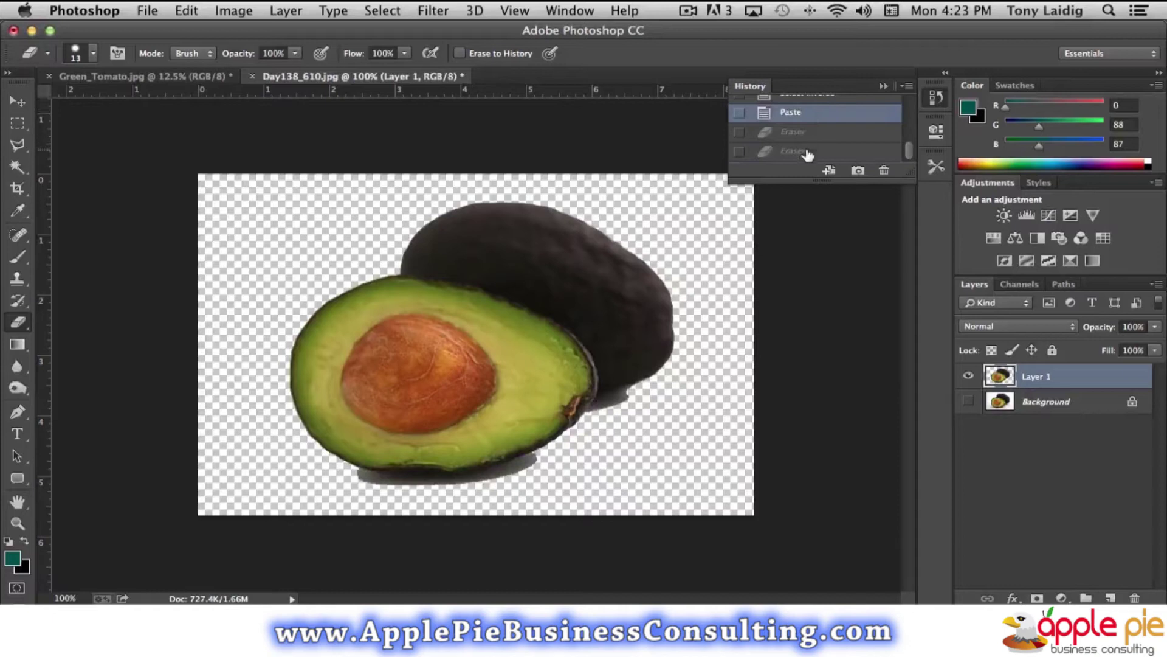
left_click(809, 152)
left_click(810, 133)
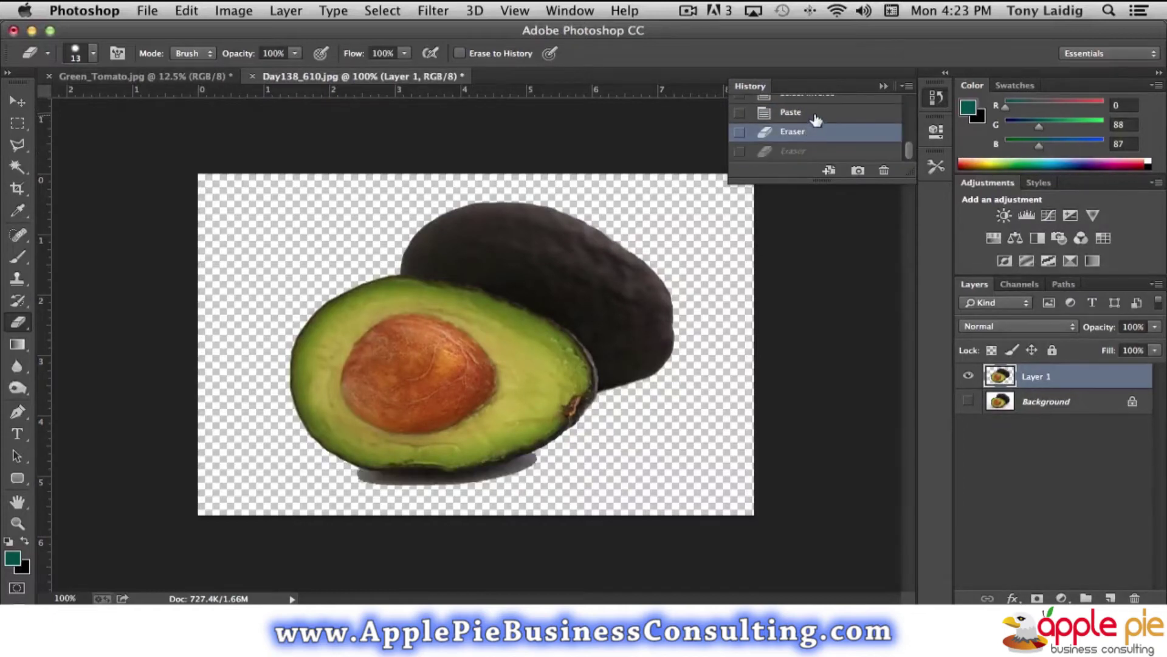
left_click(812, 113)
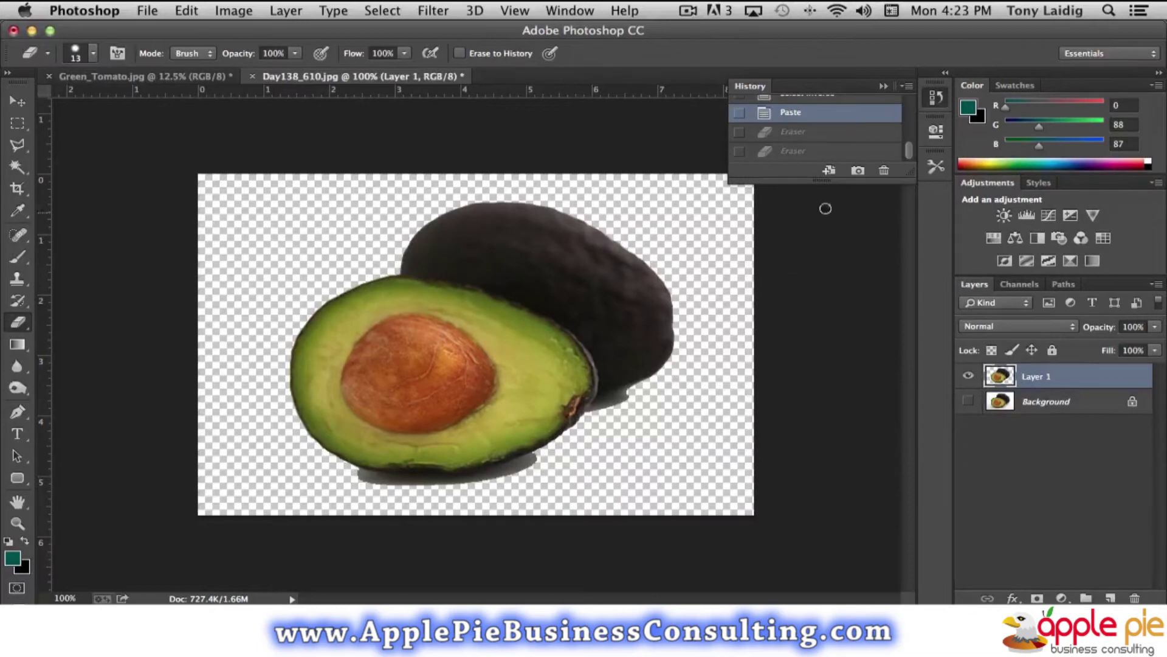
left_click(808, 152)
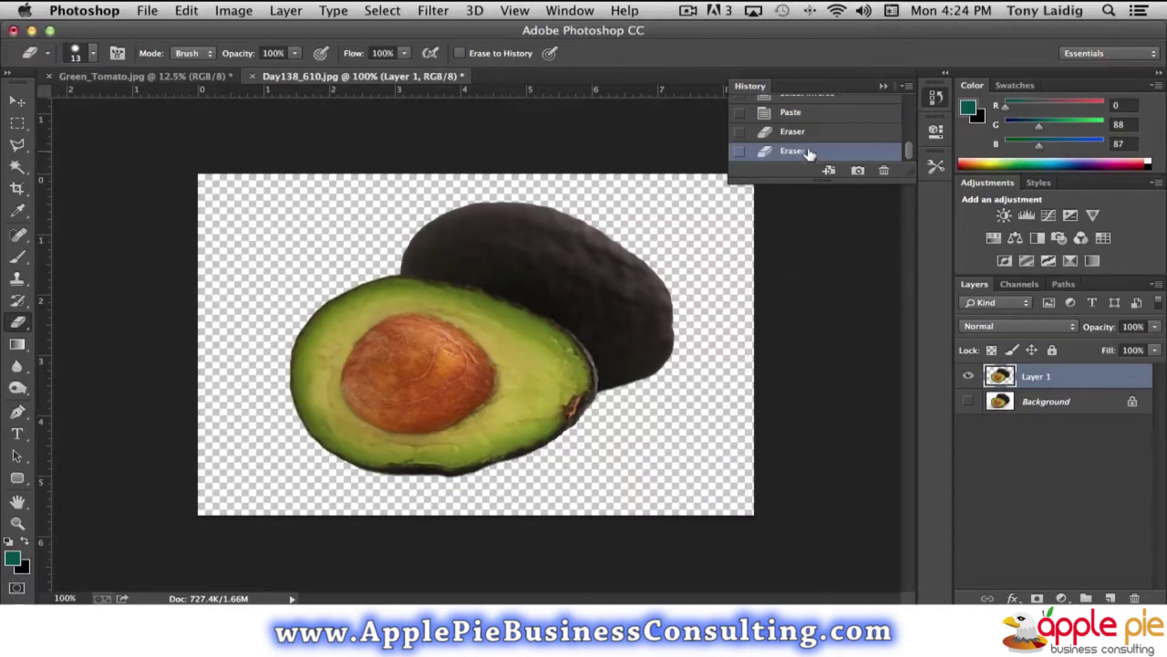
left_click(936, 99)
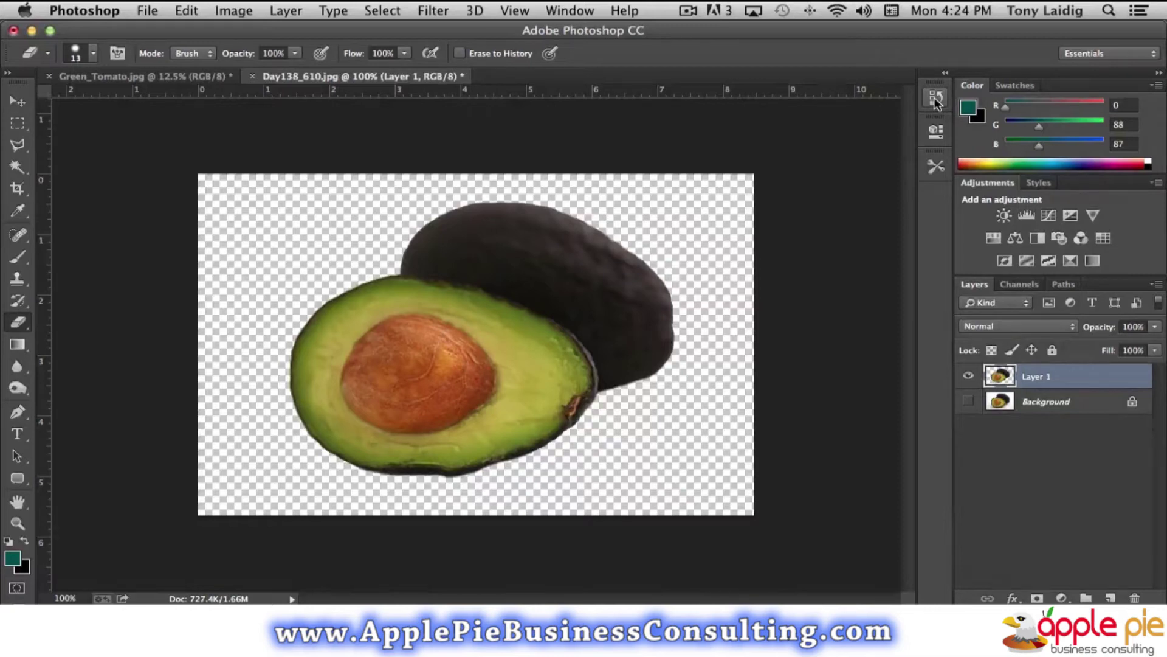
left_click(969, 401)
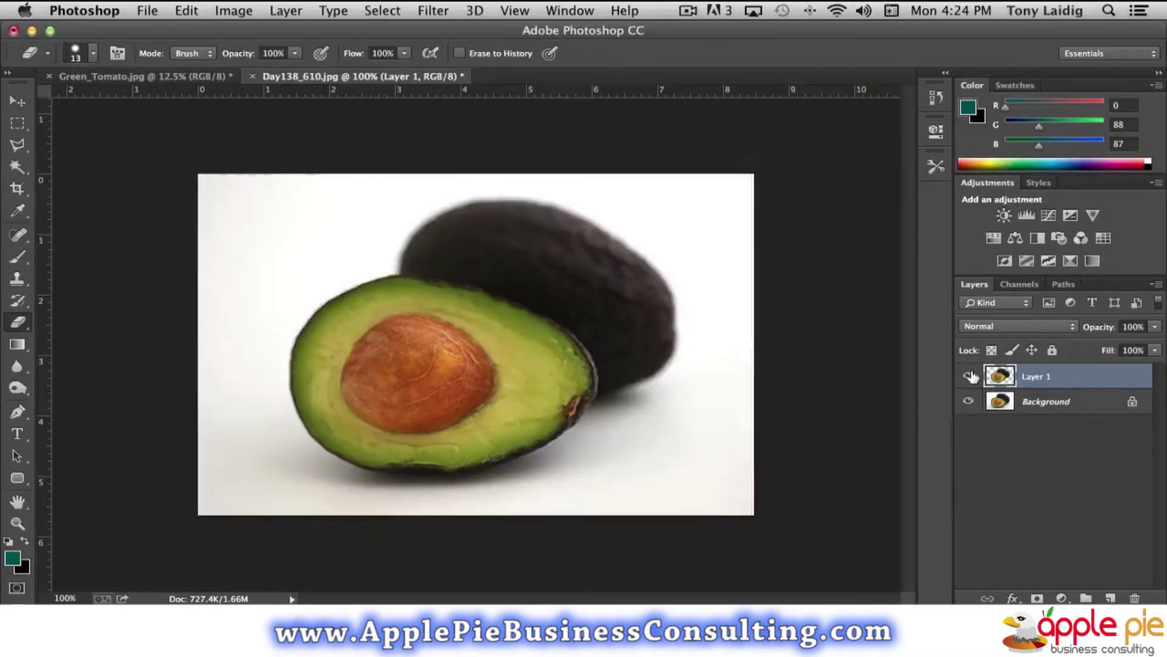
Compare Layer 1 and Background visibility, leave Layer 1 hidden, and make Background active.
left_click(969, 376)
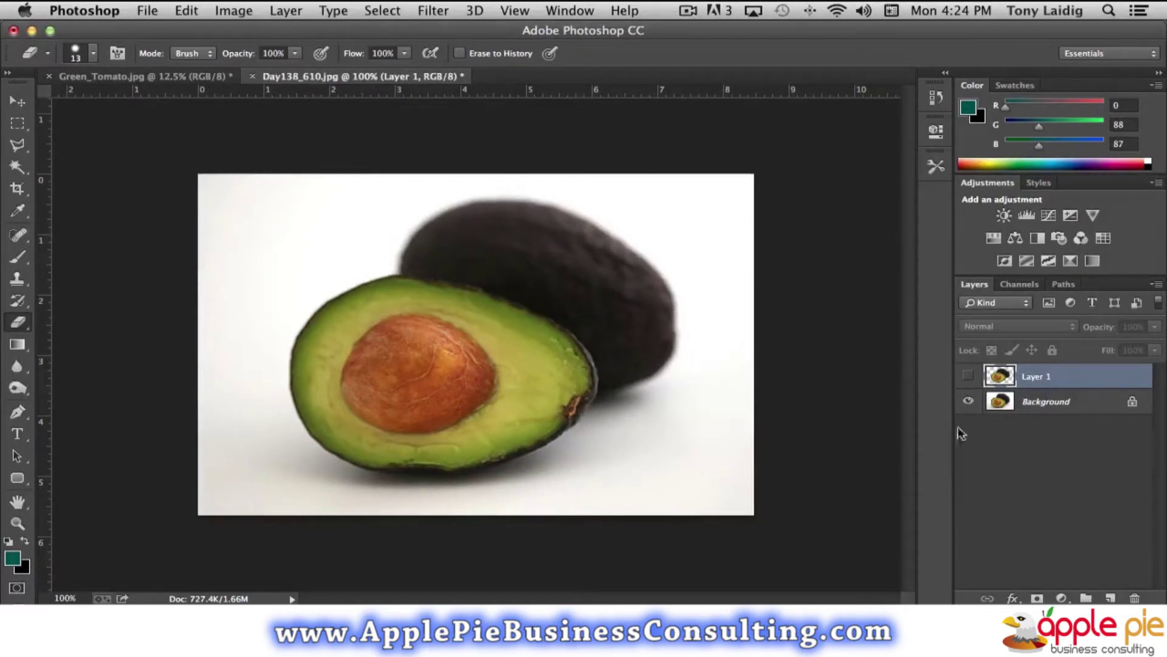
left_click(968, 377)
left_click(968, 401)
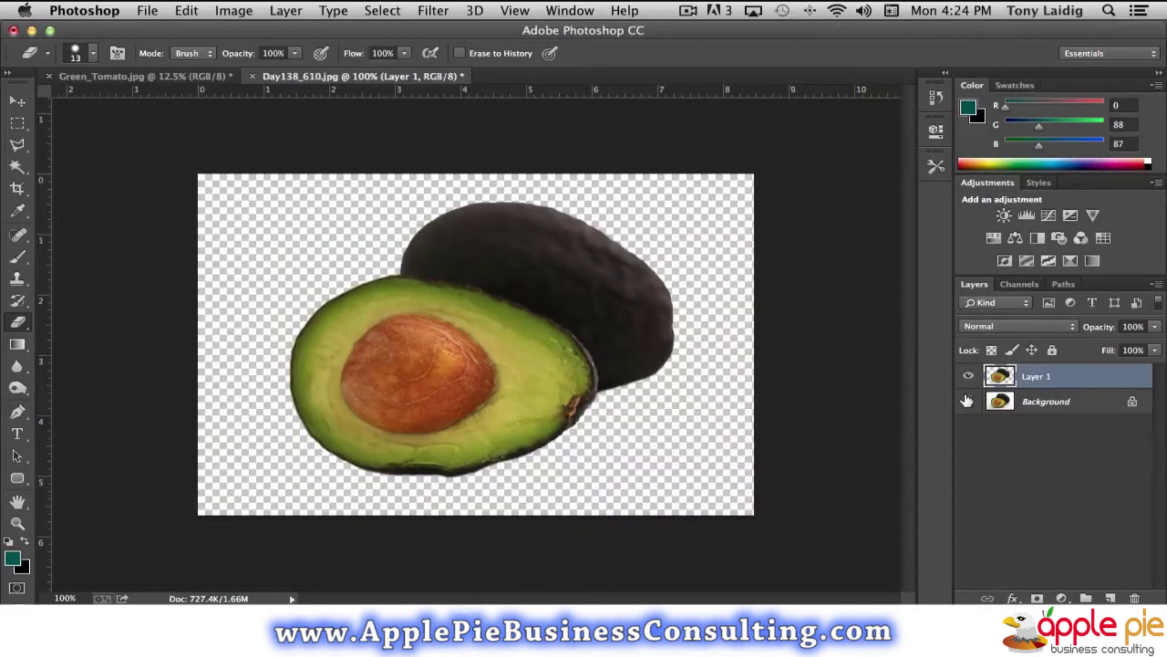
left_click(967, 402)
left_click(969, 377)
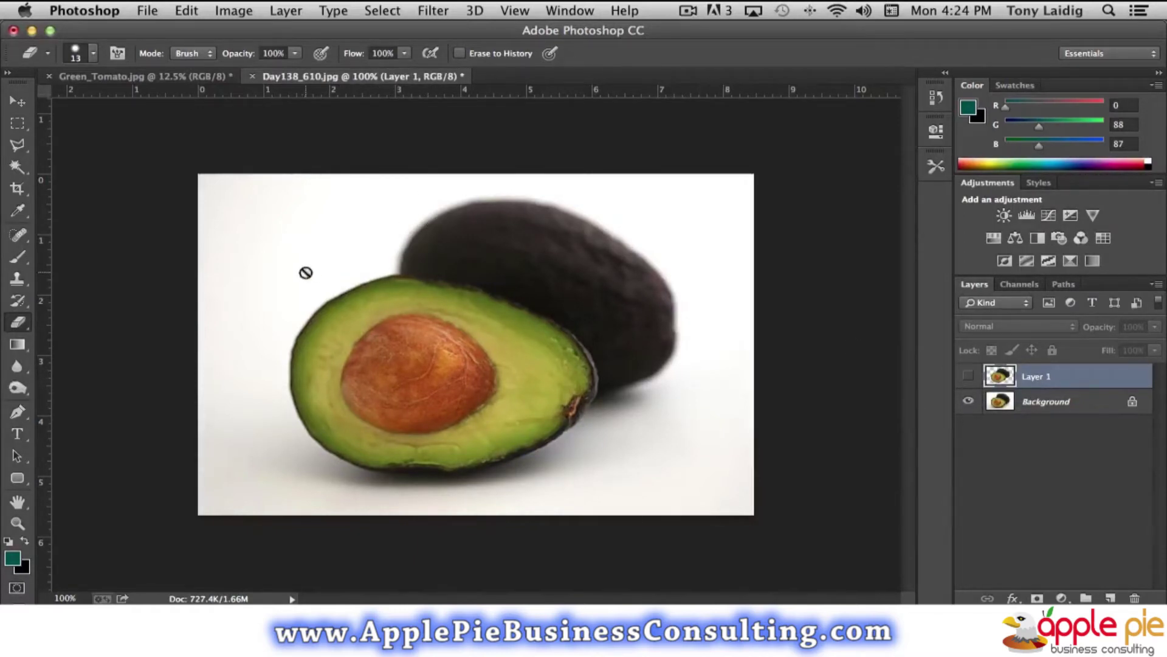
left_click(1003, 406)
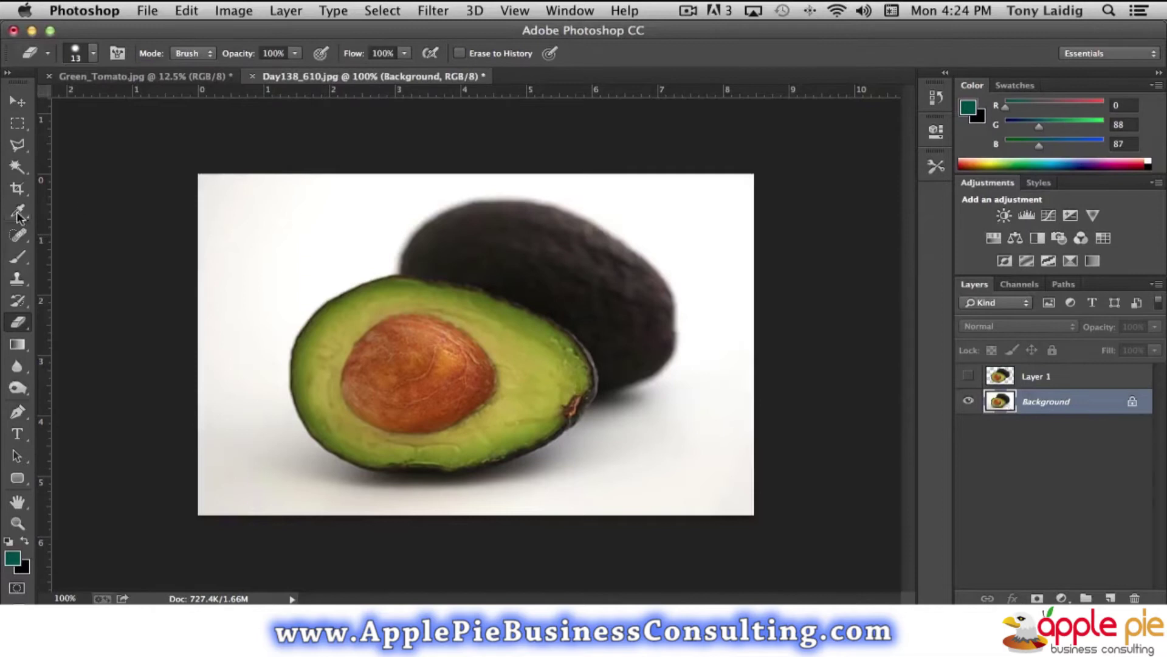
Browse the Magic Wand and Lasso flyouts, then choose the Quick Selection Tool.
left_click(17, 167)
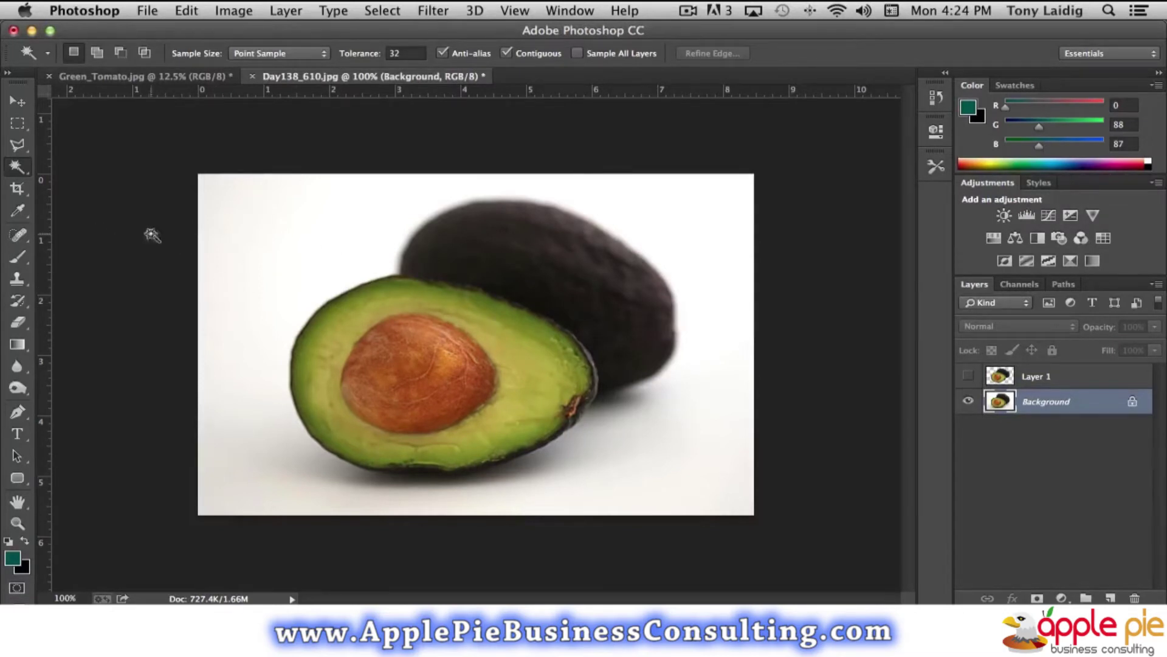
left_click_drag(17, 167, 103, 162)
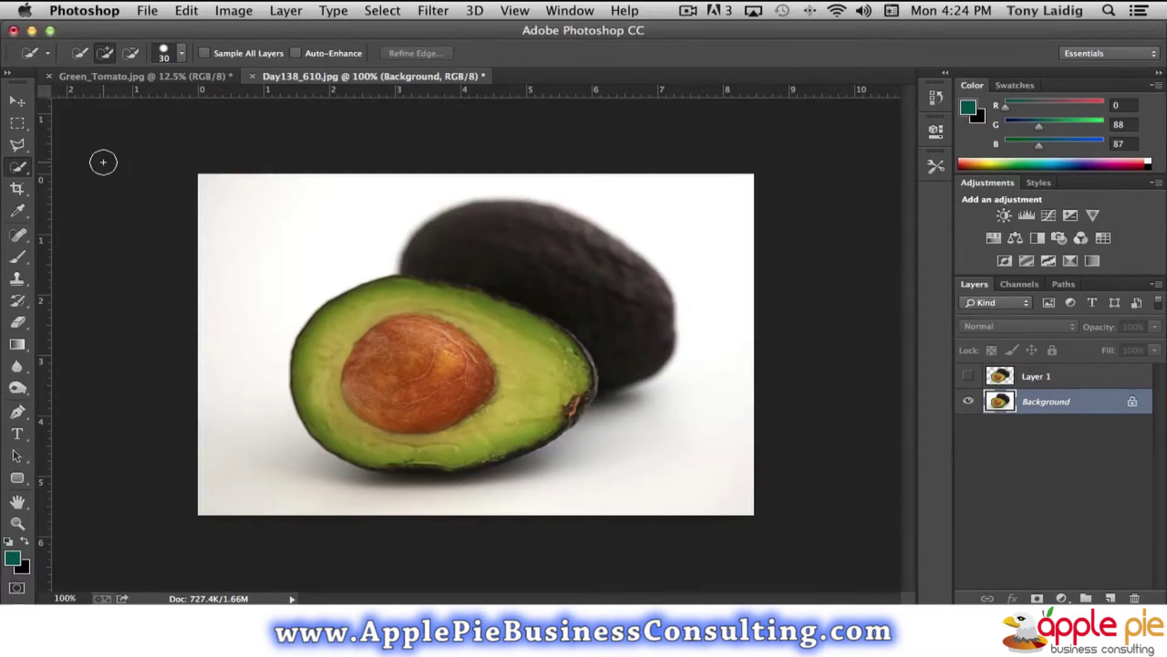
left_click_drag(17, 145, 96, 178)
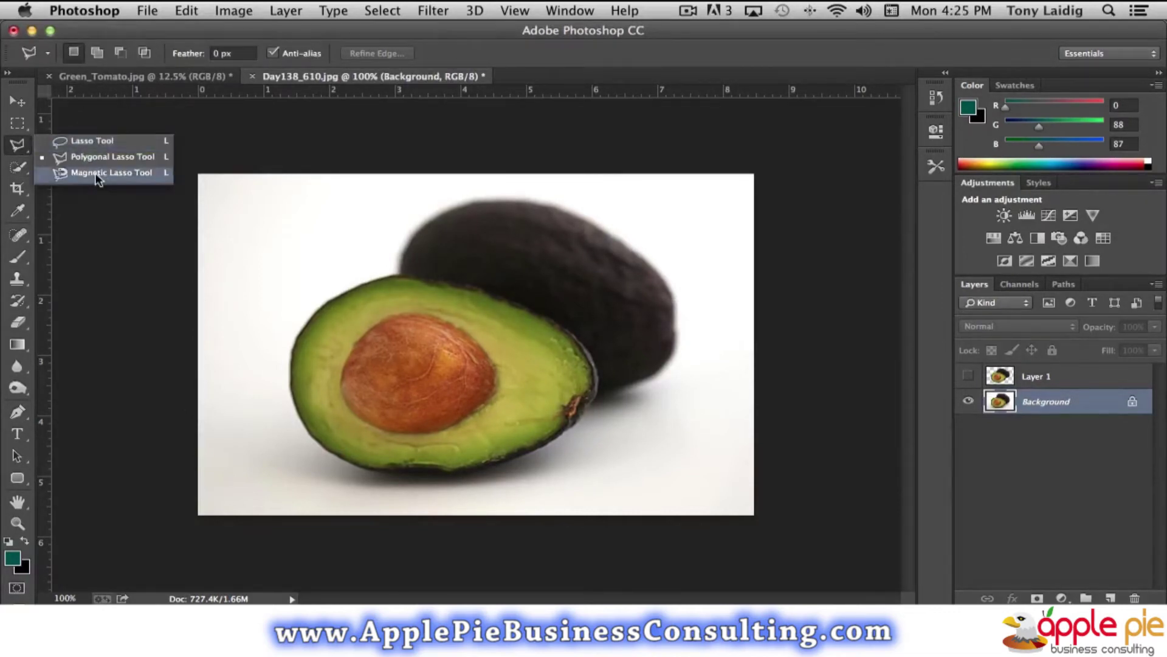
left_click(17, 168)
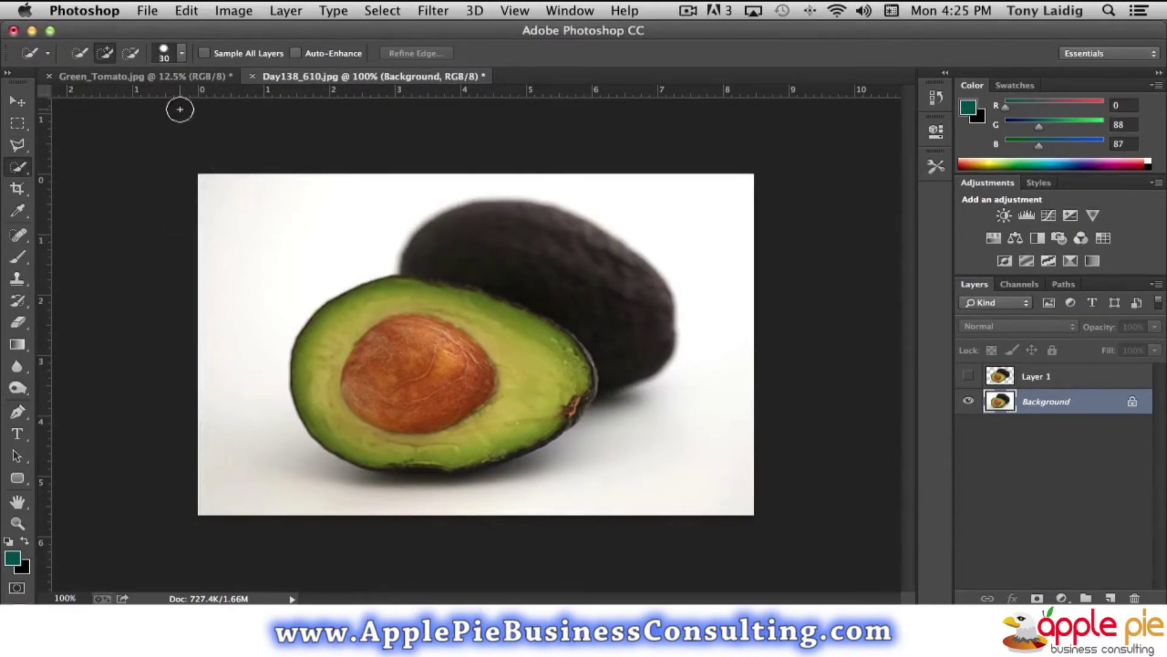
Set Quick Selection hardness to 60% and brush over the white backdrop above the dark avocado.
left_click(181, 53)
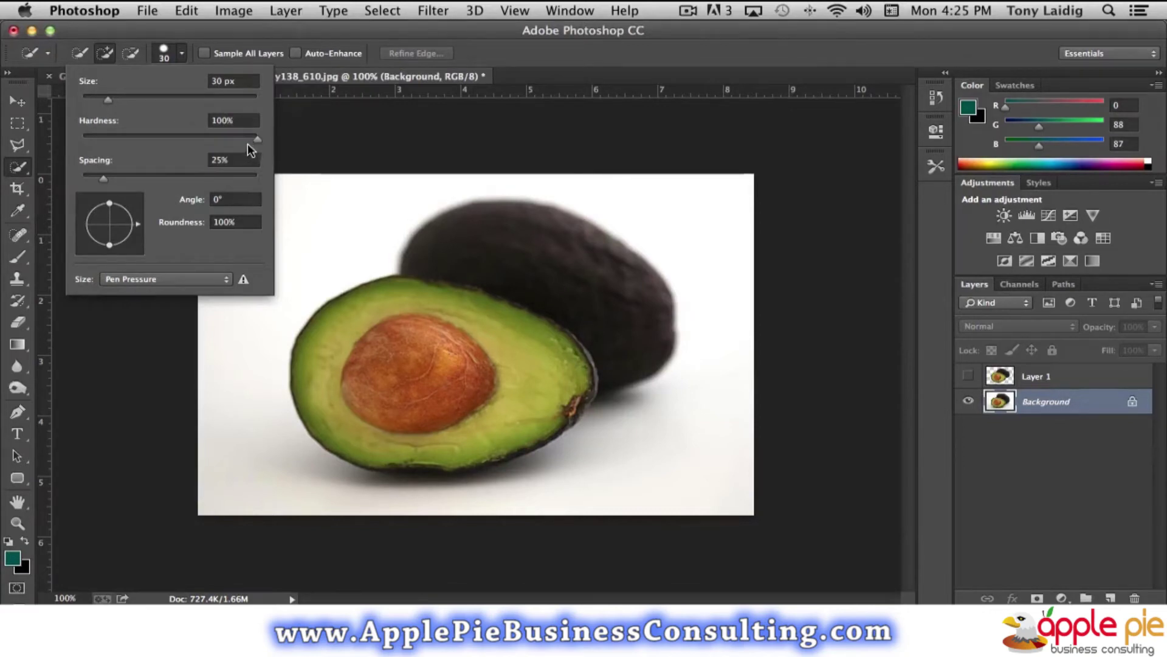
left_click_drag(255, 137, 188, 137)
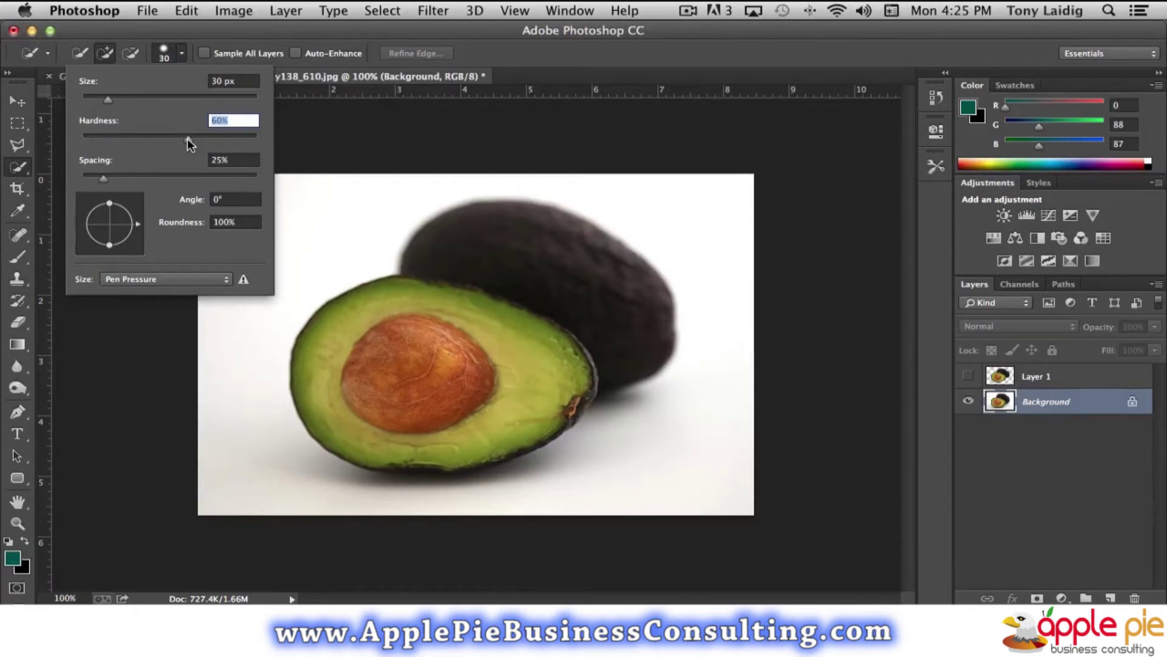
left_click(218, 30)
mouse_move(508, 202)
left_mouse_down()
mouse_move(599, 185)
mouse_move(498, 174)
mouse_move(410, 190)
left_mouse_up()
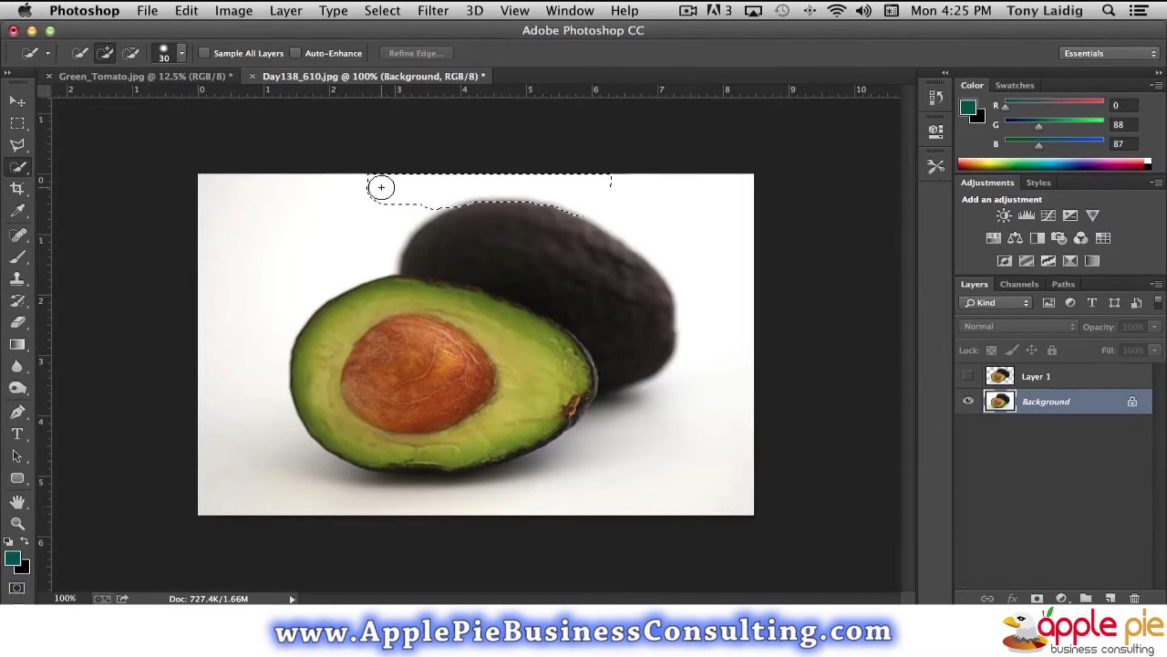
Brush the Quick Selection across the left and bottom white background so it hugs both avocados.
left_click_drag(386, 187, 249, 186)
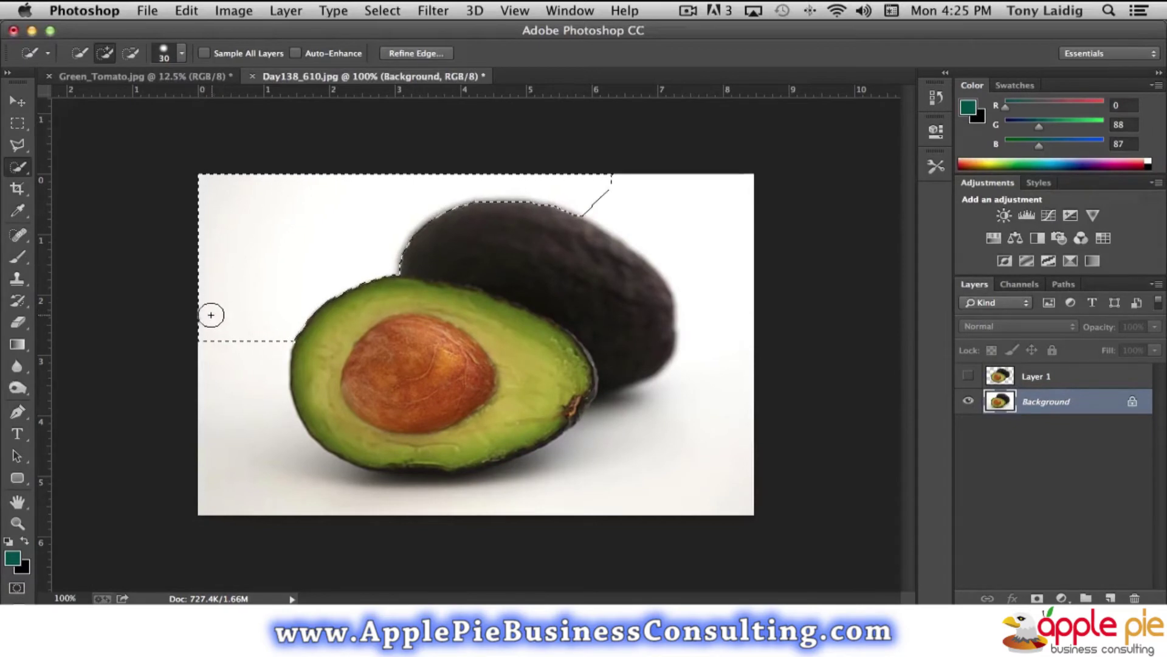
left_click(21, 168)
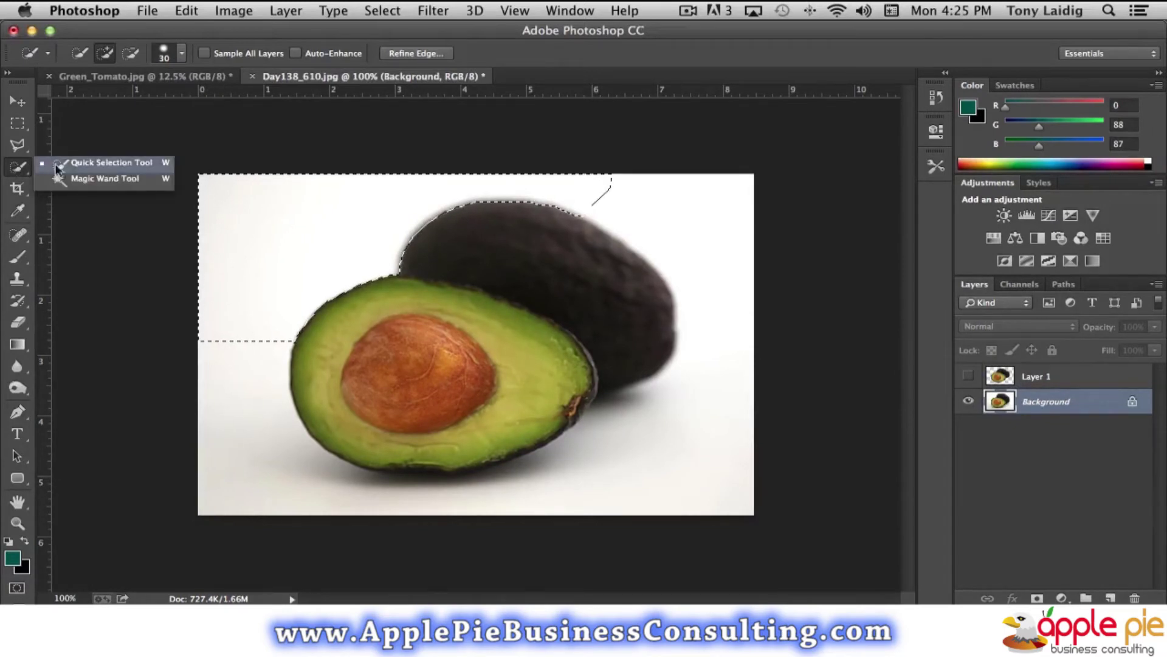
left_click(92, 162)
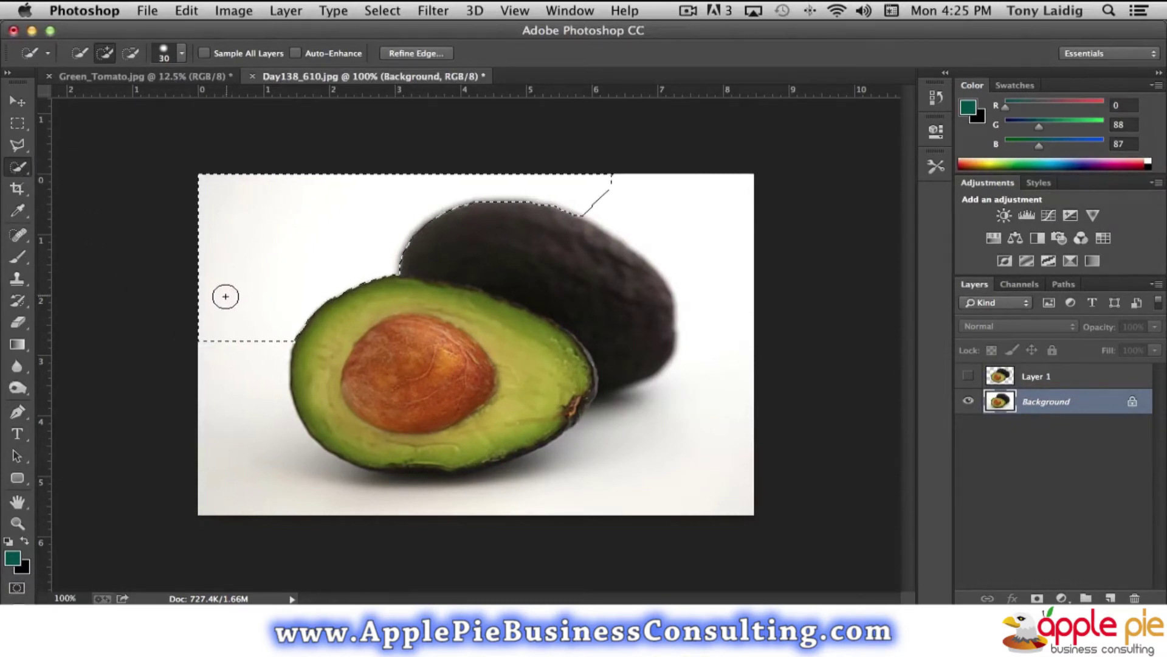
left_click_drag(219, 329, 216, 377)
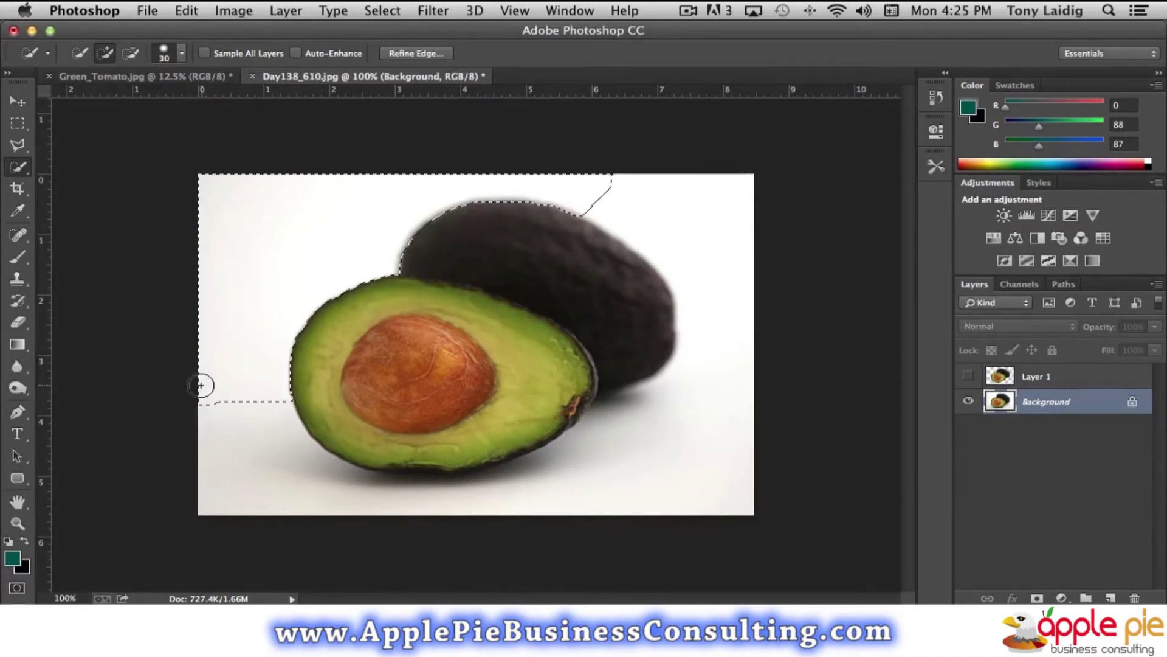
left_click_drag(209, 411, 221, 432)
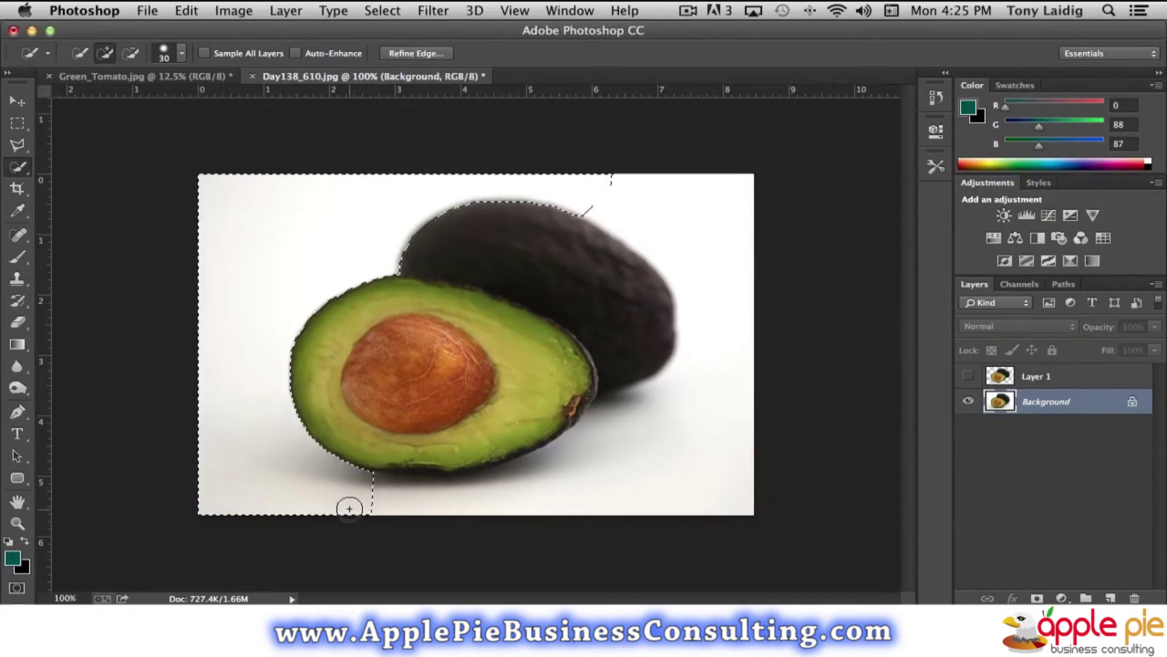
left_click_drag(351, 508, 721, 487)
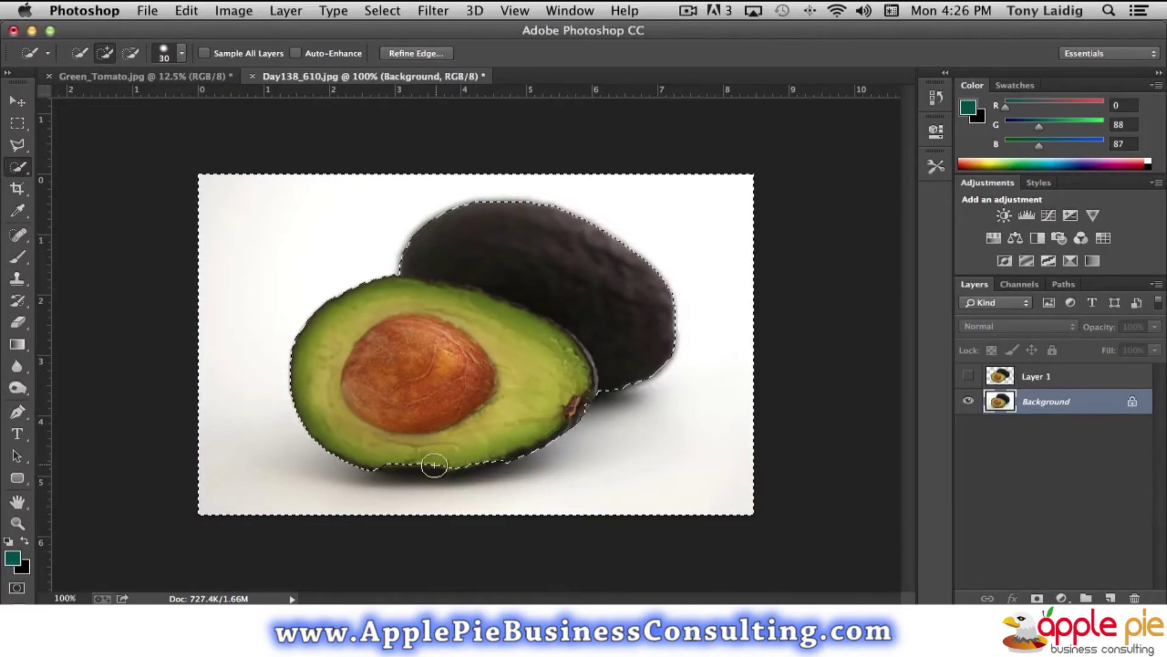
Shrink the Quick Selection brush to about 11 px and trim the selection along the avocado's bottom edge.
left_click(181, 54)
left_click_drag(108, 99, 89, 101)
left_click(131, 53)
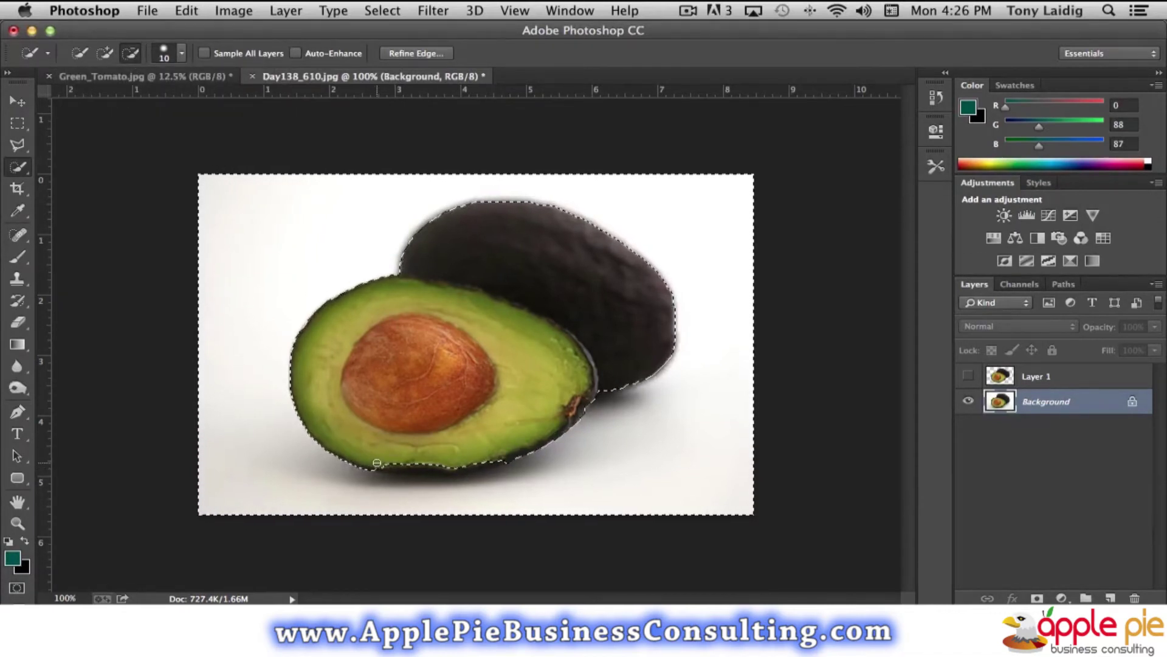
left_click_drag(398, 466, 410, 455)
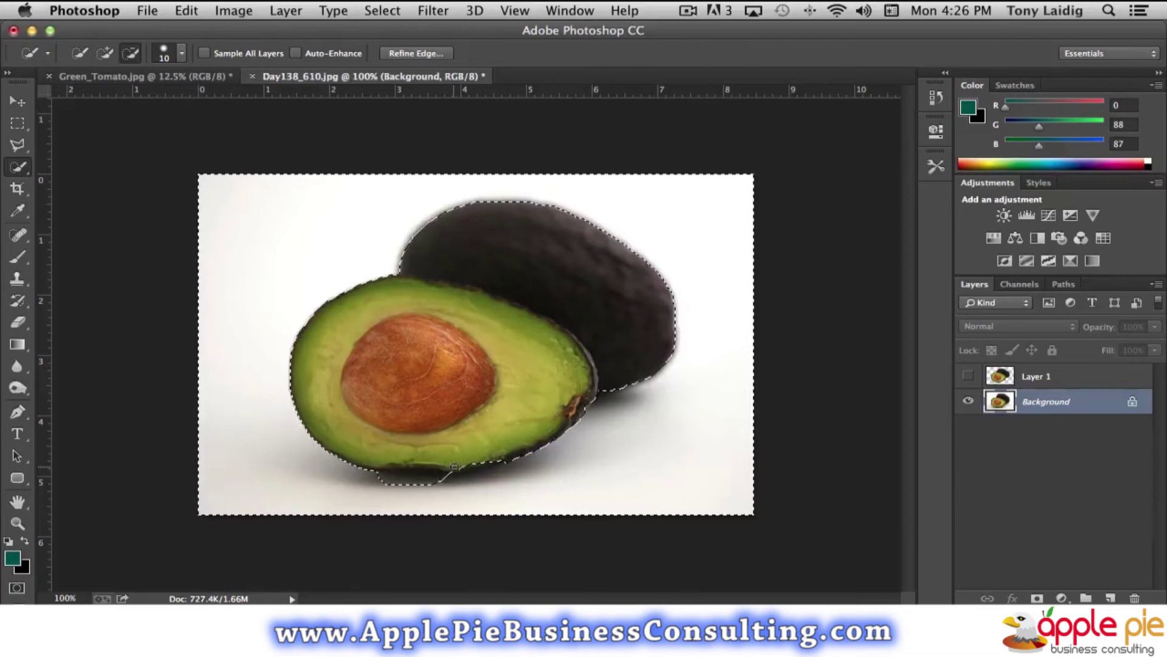
left_click_drag(484, 463, 505, 456)
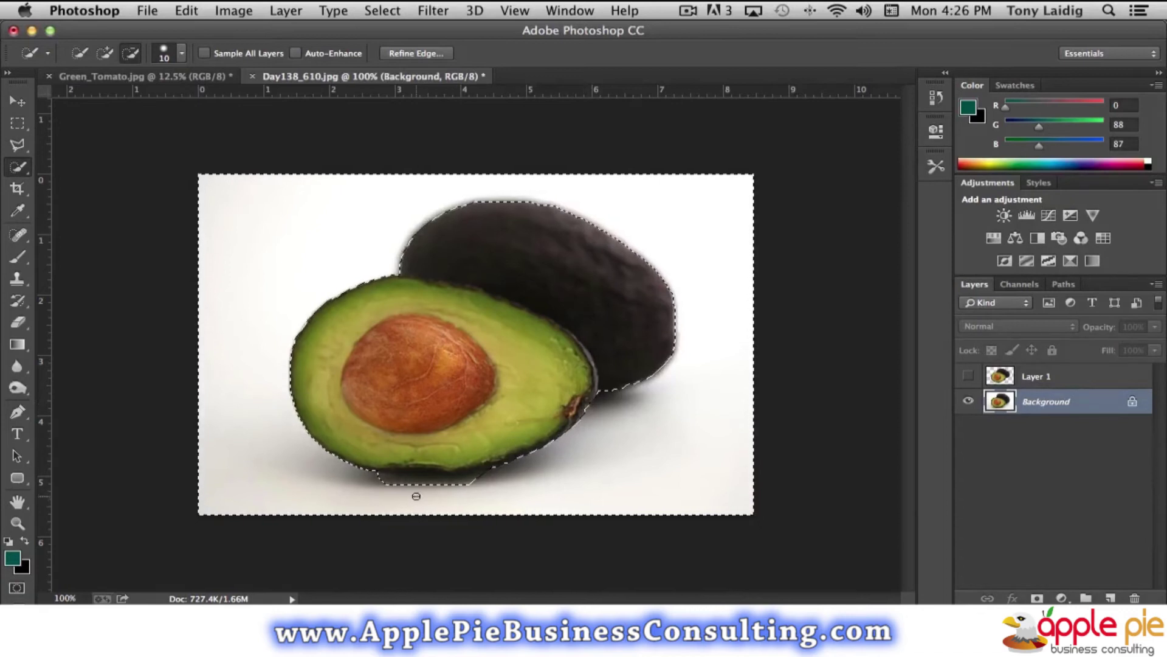
Add back the strip along the avocado's bottom and invert the selection to the avocados.
left_click(104, 52)
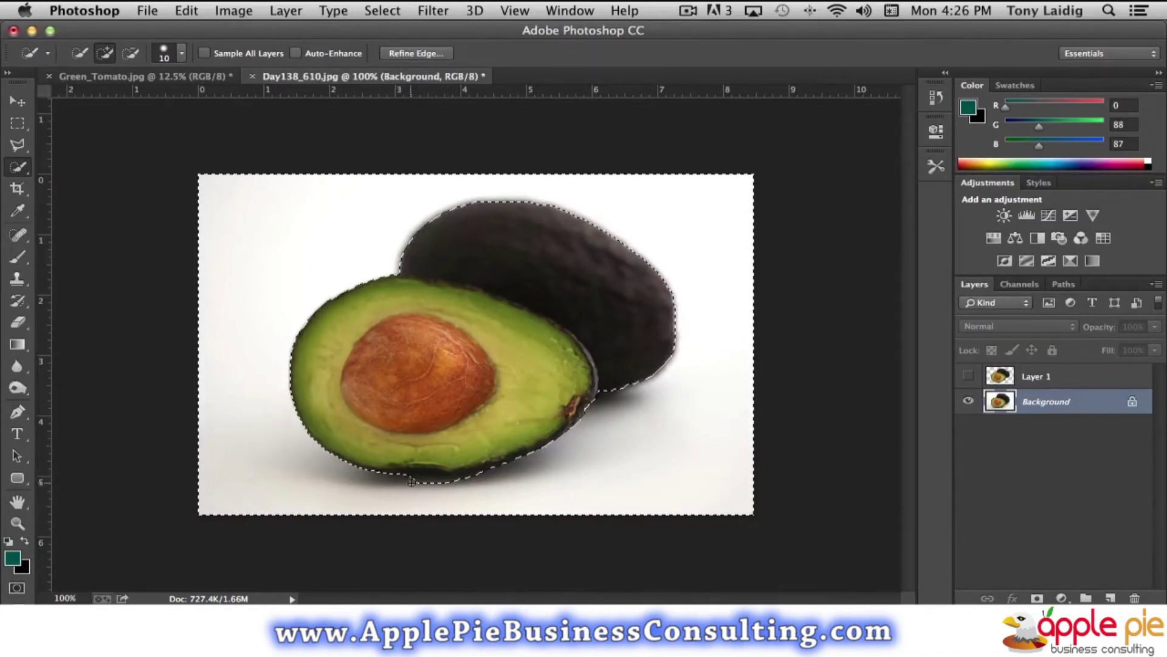
left_click_drag(419, 483, 425, 484)
key("super+shift+i")
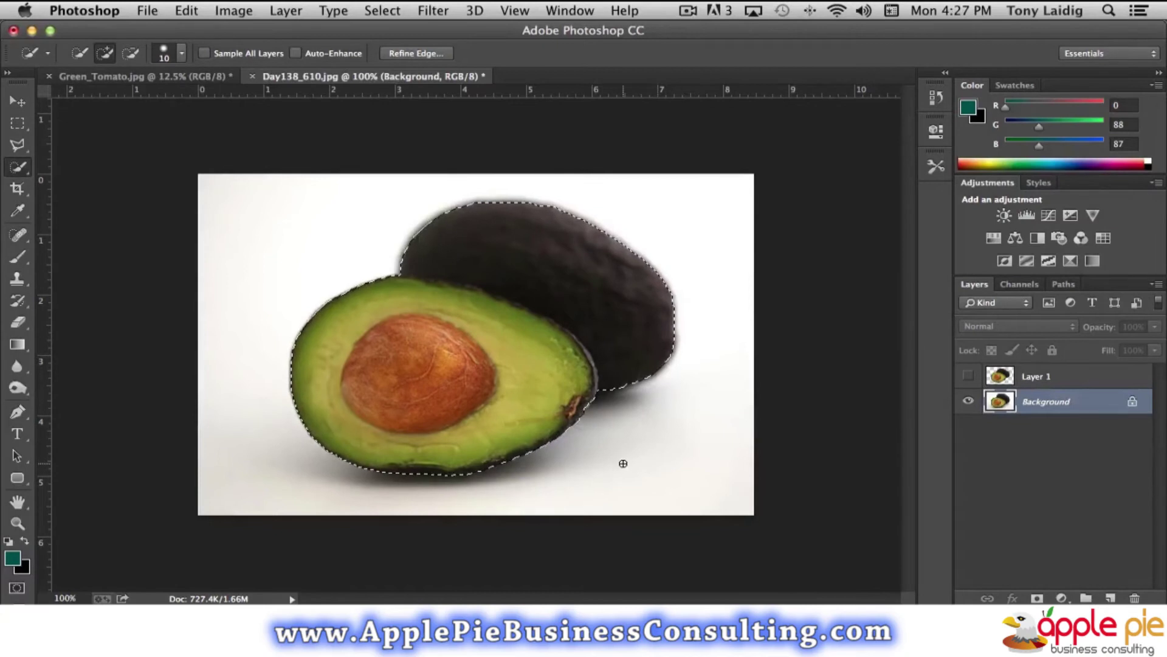
Copy and paste the selected avocados onto Layer 2, hiding Background to check the cutout.
key("super+c")
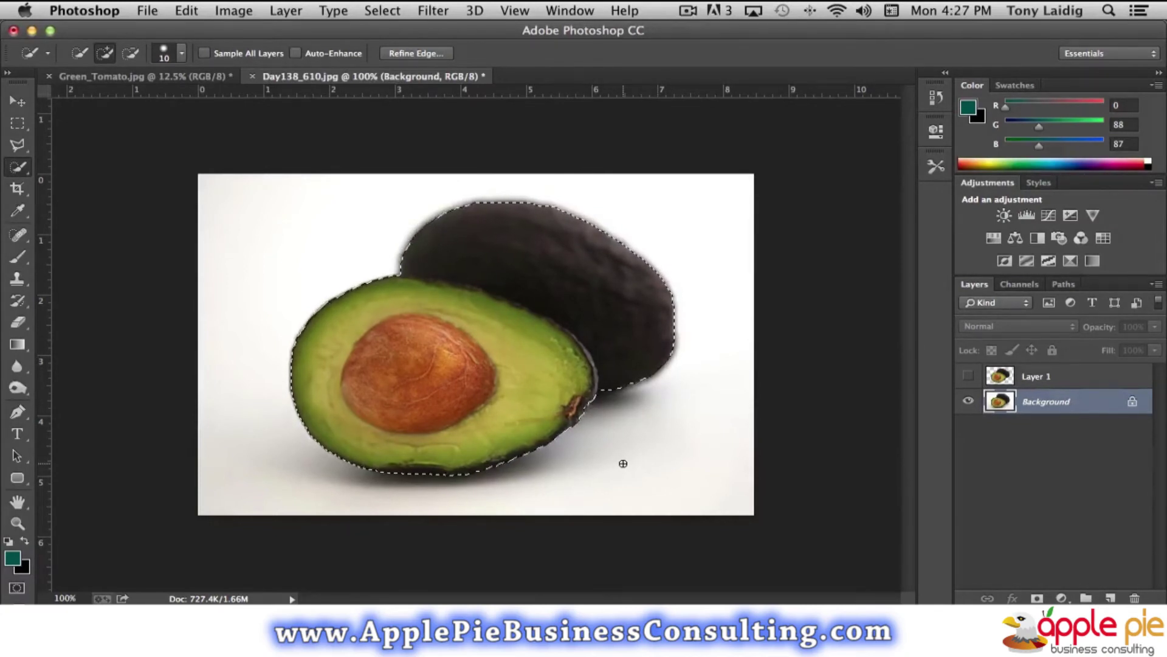
key("super+v")
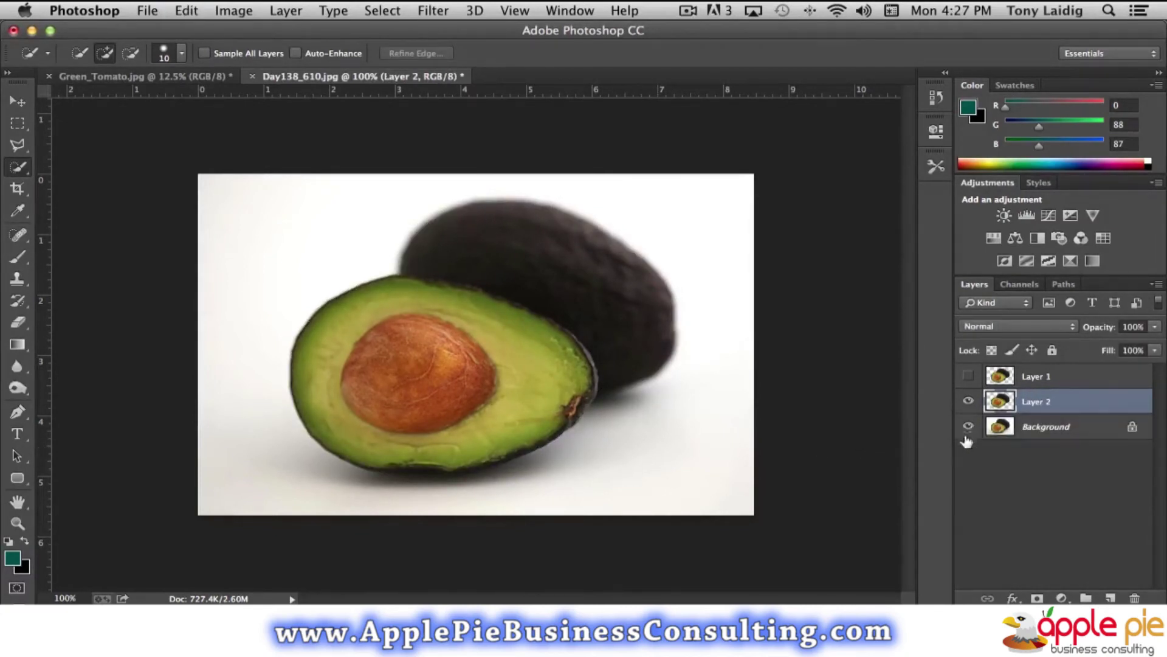
left_click(968, 426)
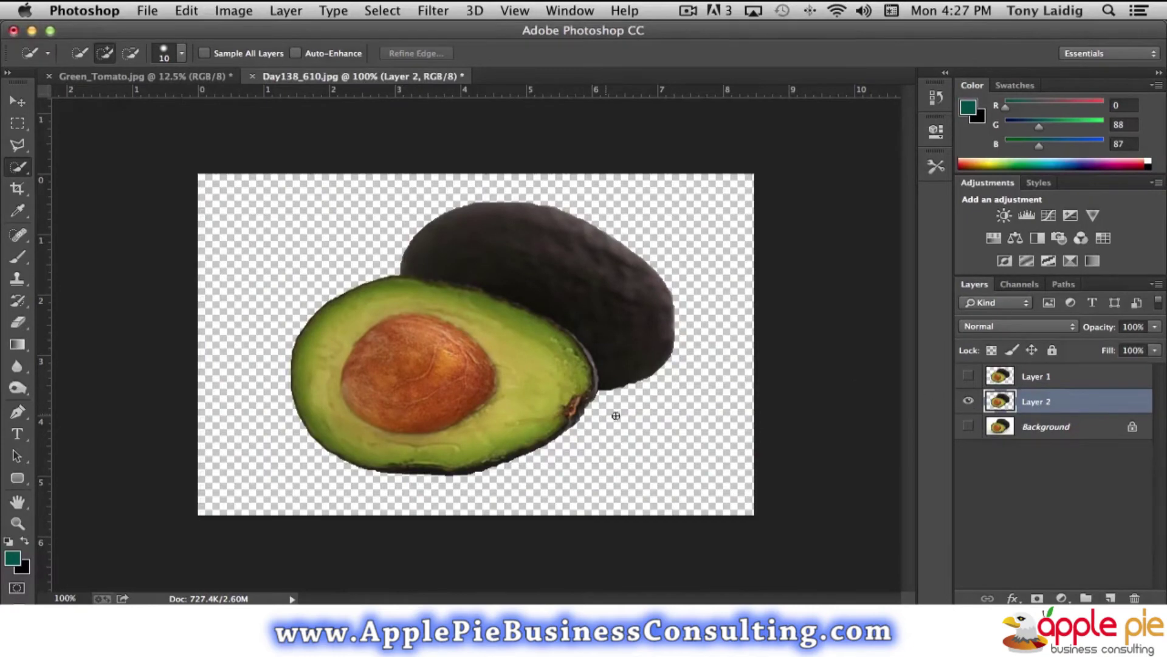
left_click(969, 401)
left_click(968, 401)
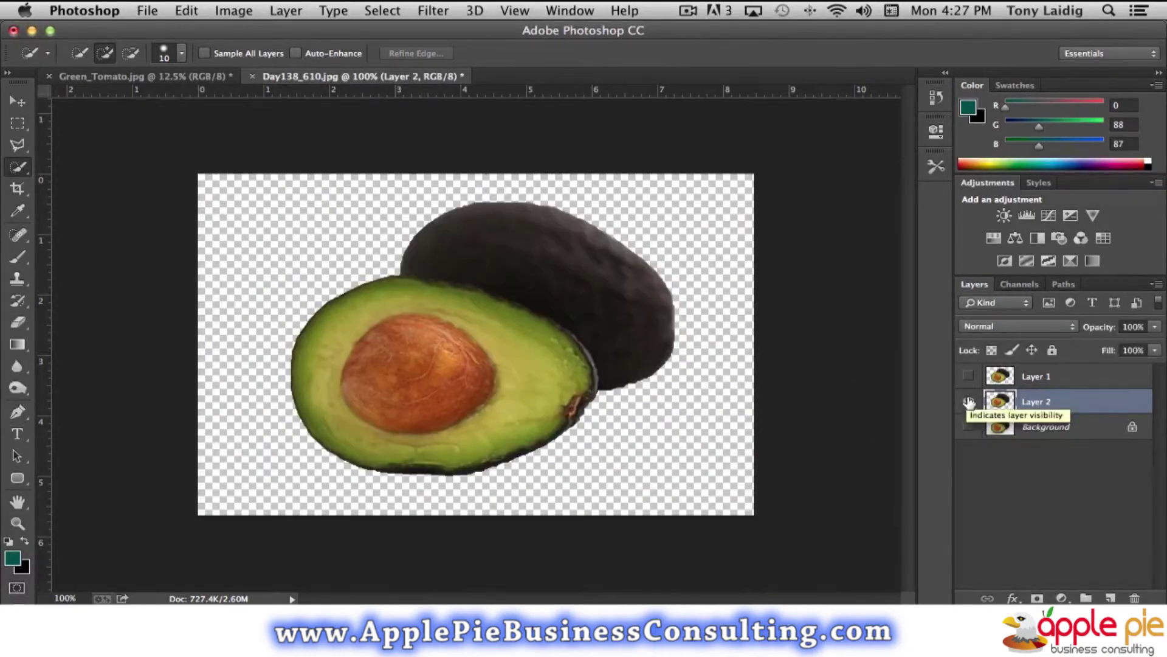
Compare Layer 1 with Layer 2, then revert history to the Select Inverse state.
left_click(969, 376)
left_click(970, 402)
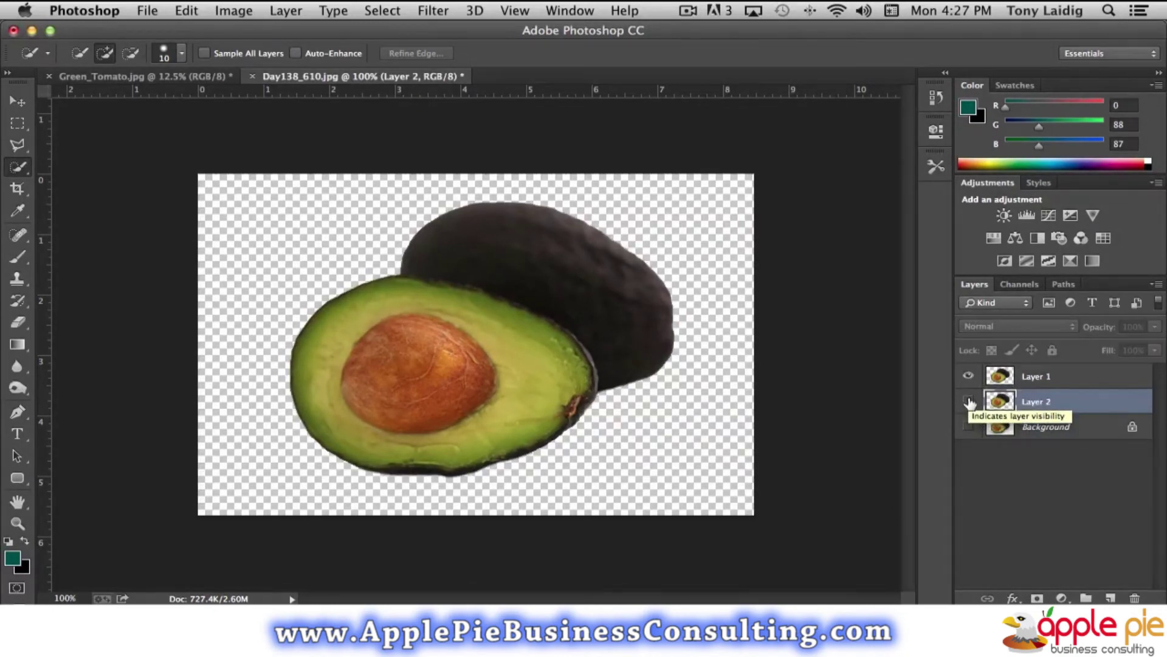
left_click(968, 376)
left_click(968, 401)
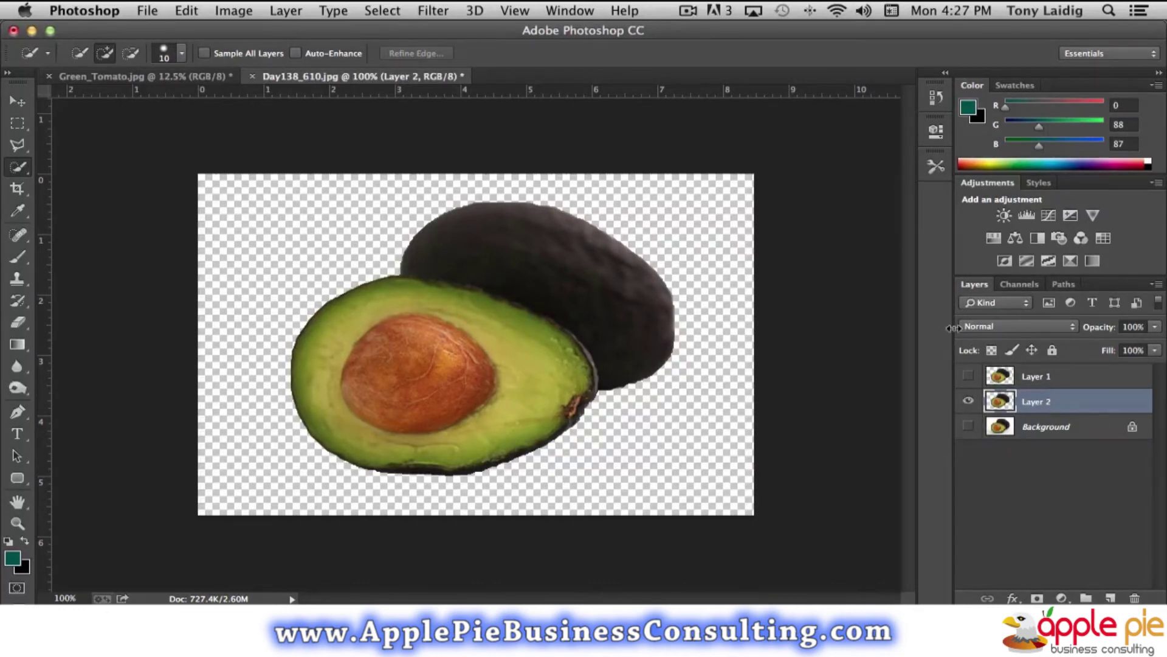
left_click(935, 99)
left_click(818, 131)
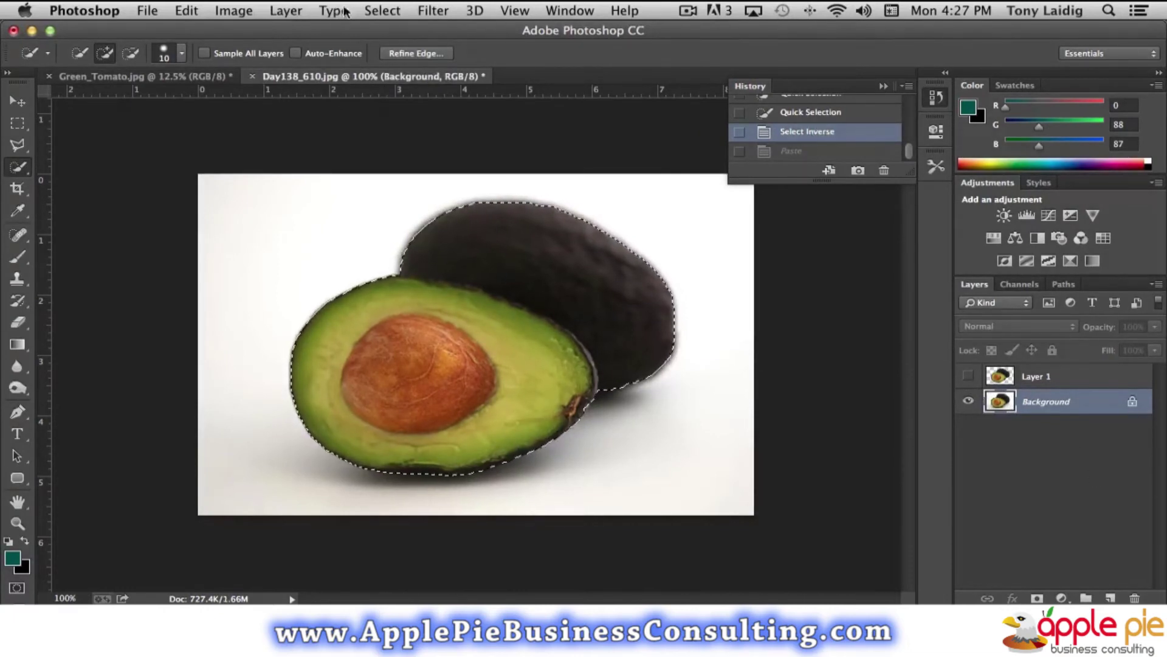
left_click(379, 11)
mouse_move(435, 223)
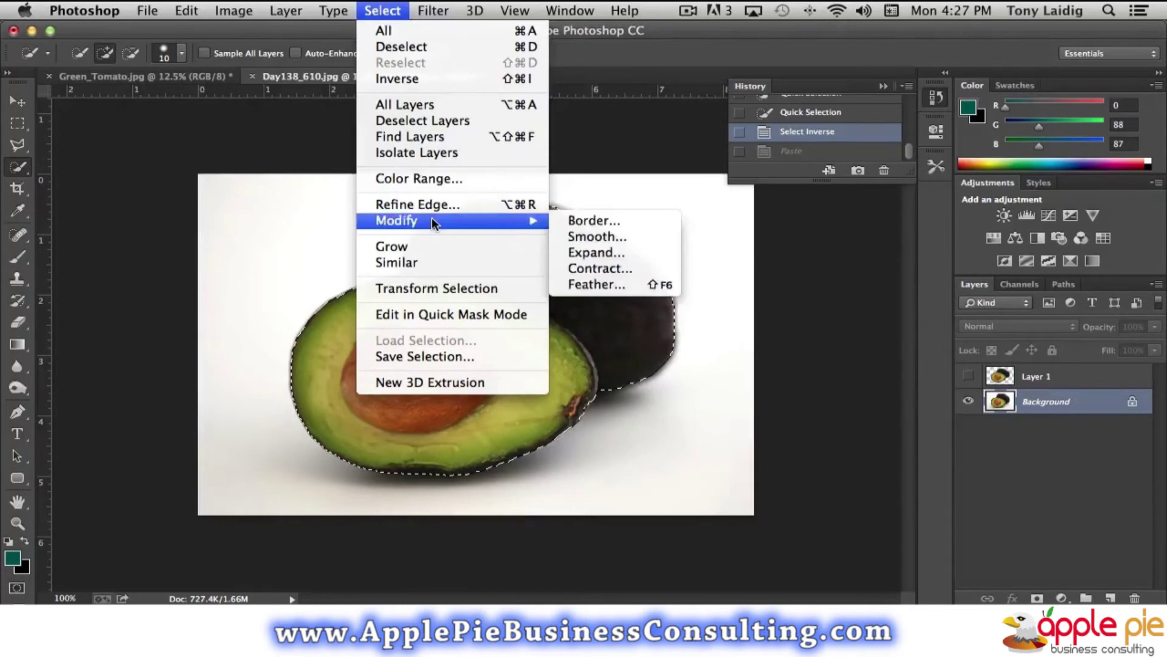
left_click(615, 284)
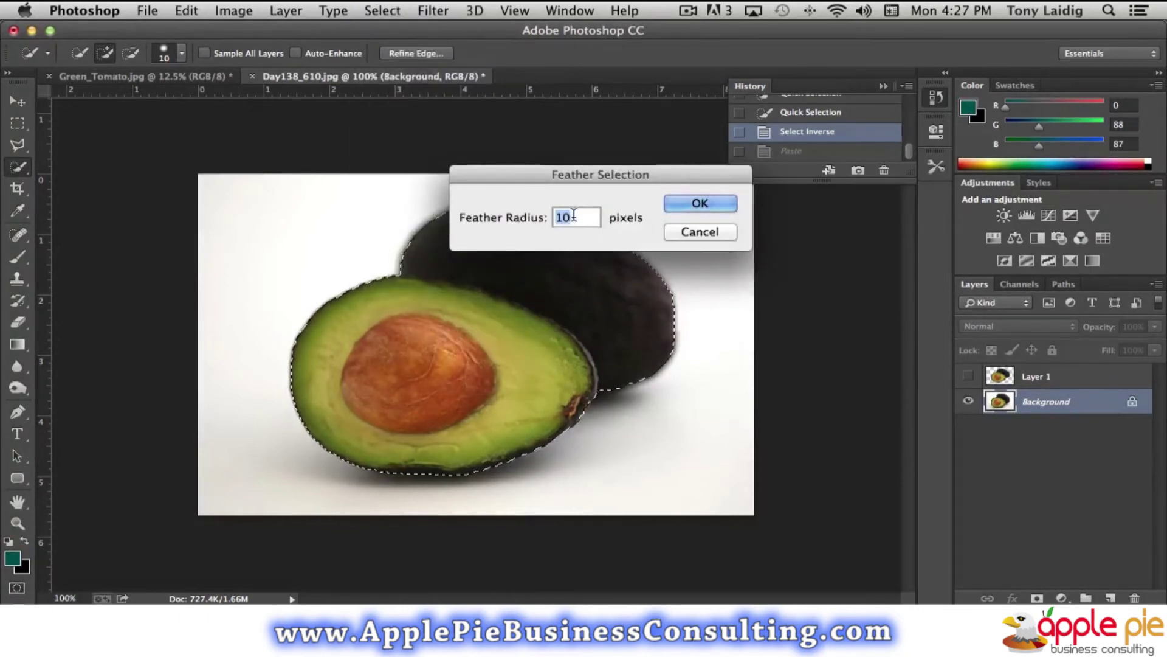
type("5")
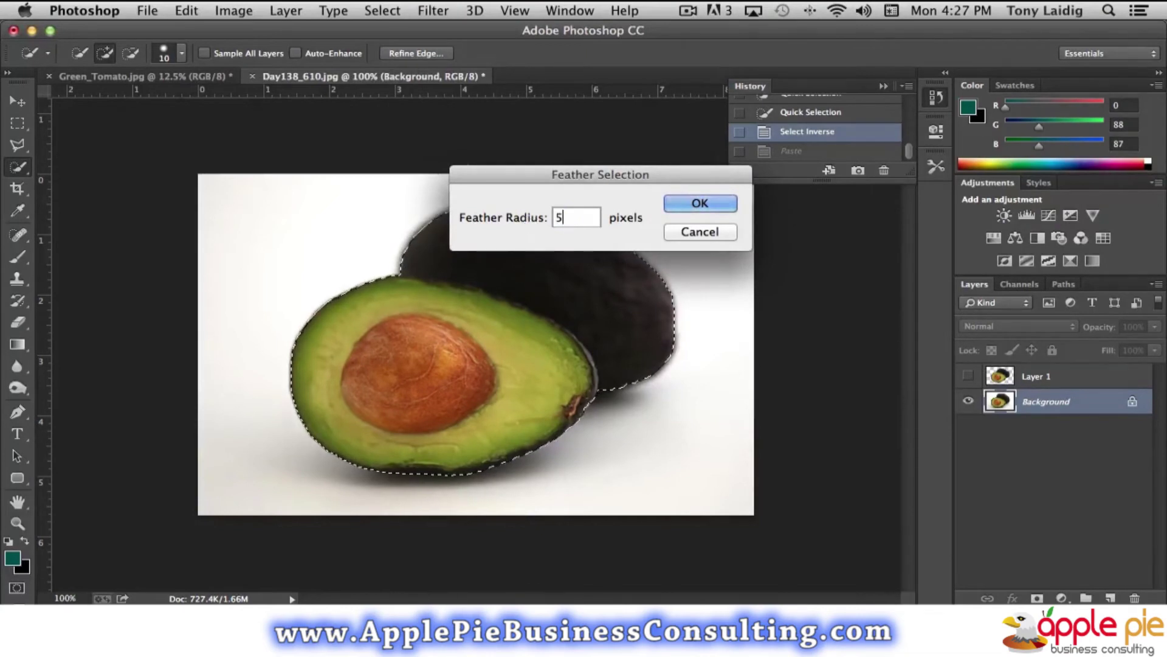
left_click(701, 204)
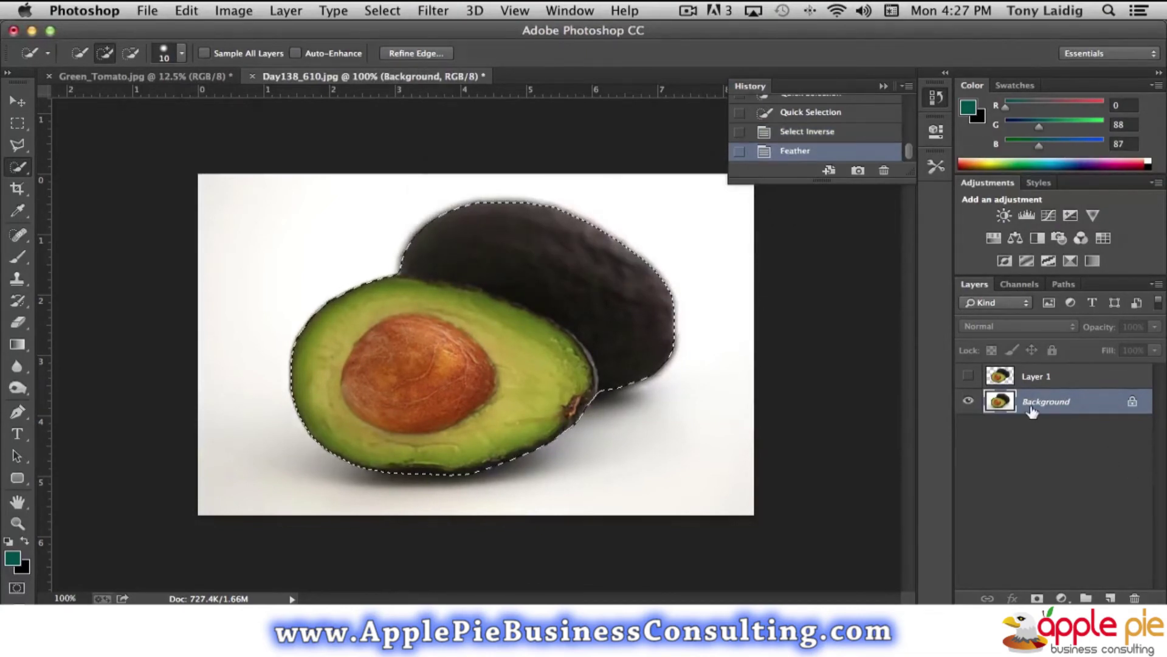
key("ctrl+c")
key("ctrl+v")
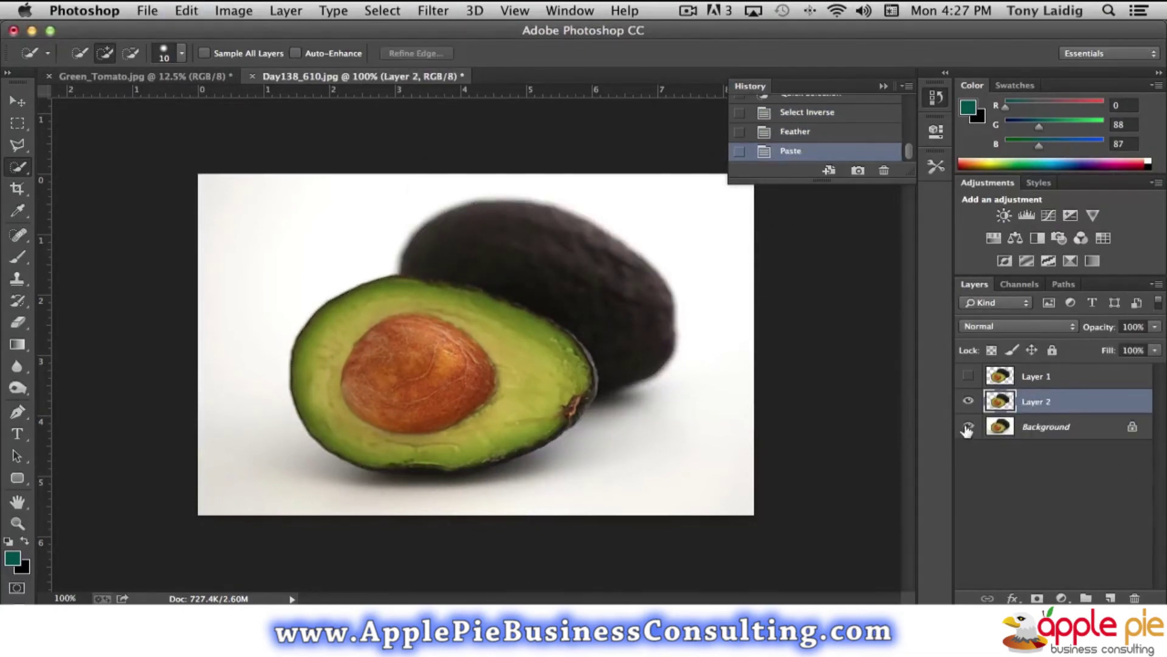
left_click(968, 427)
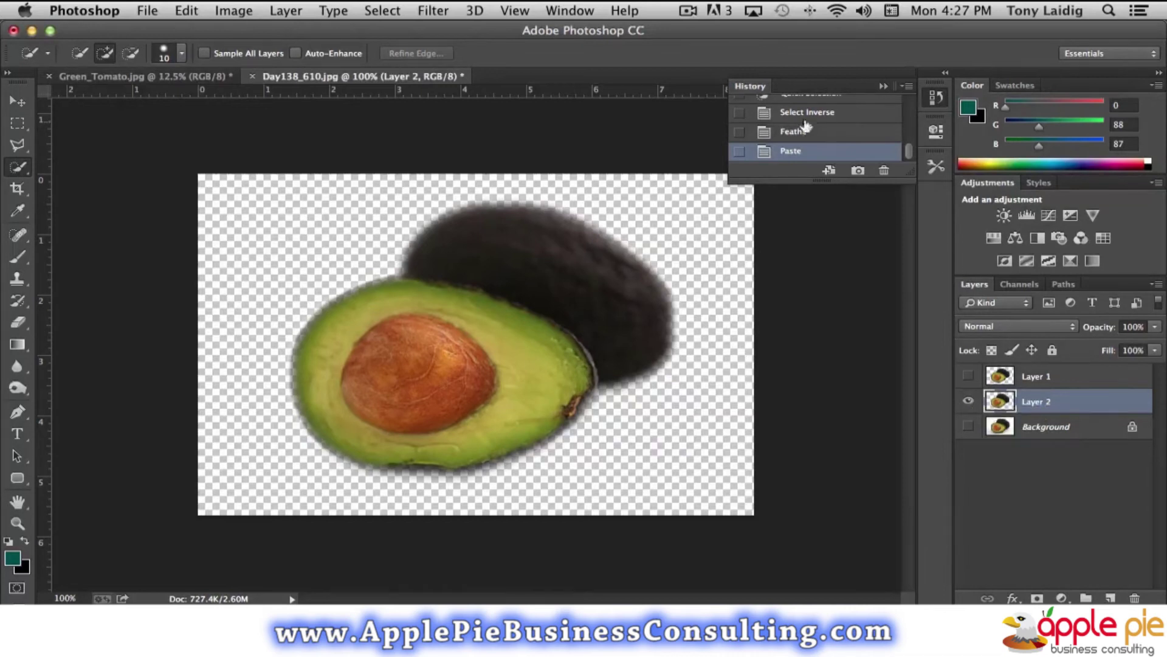
left_click(811, 113)
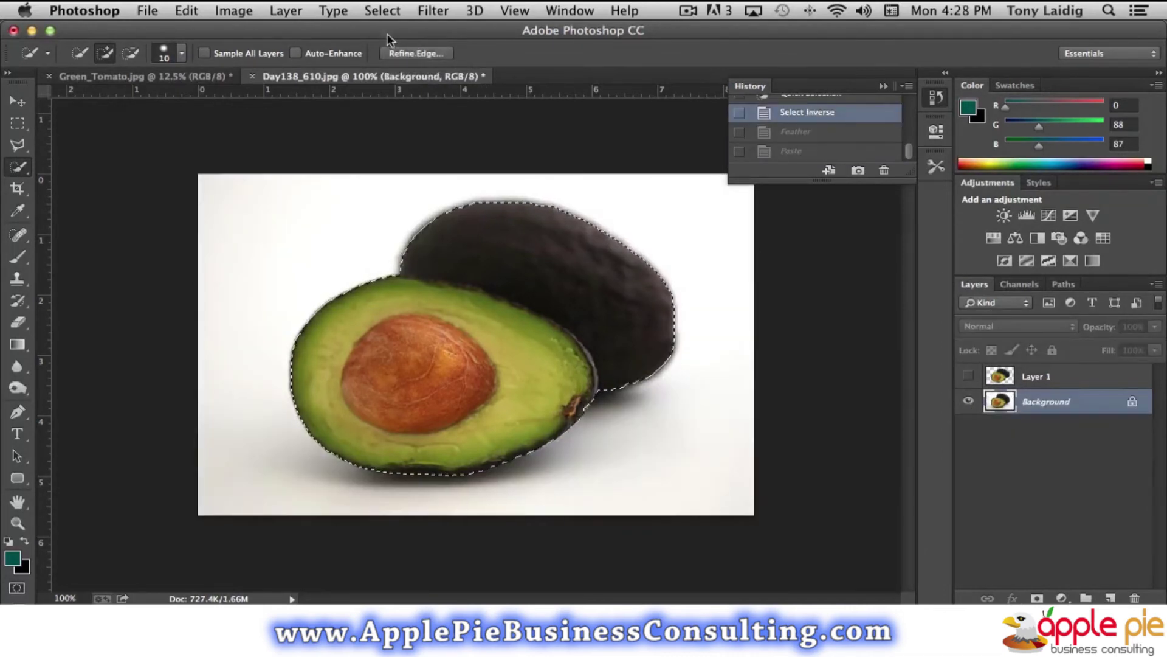
Feather the avocado selection by 2 pixels.
left_click(395, 13)
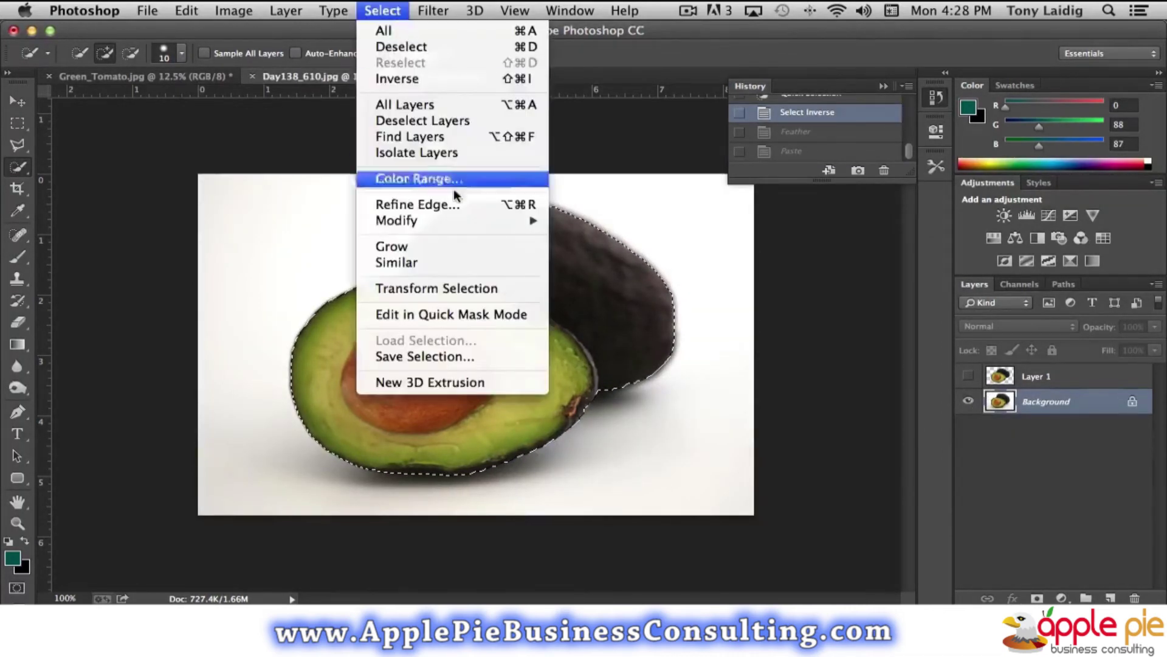
mouse_move(444, 228)
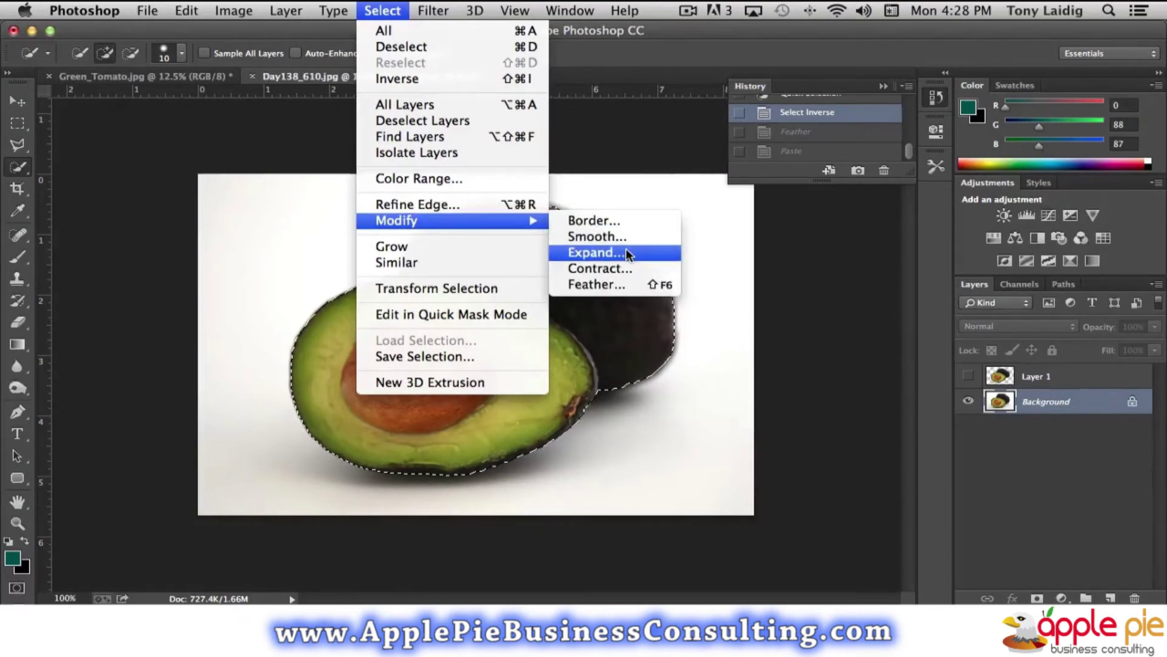
left_click(609, 283)
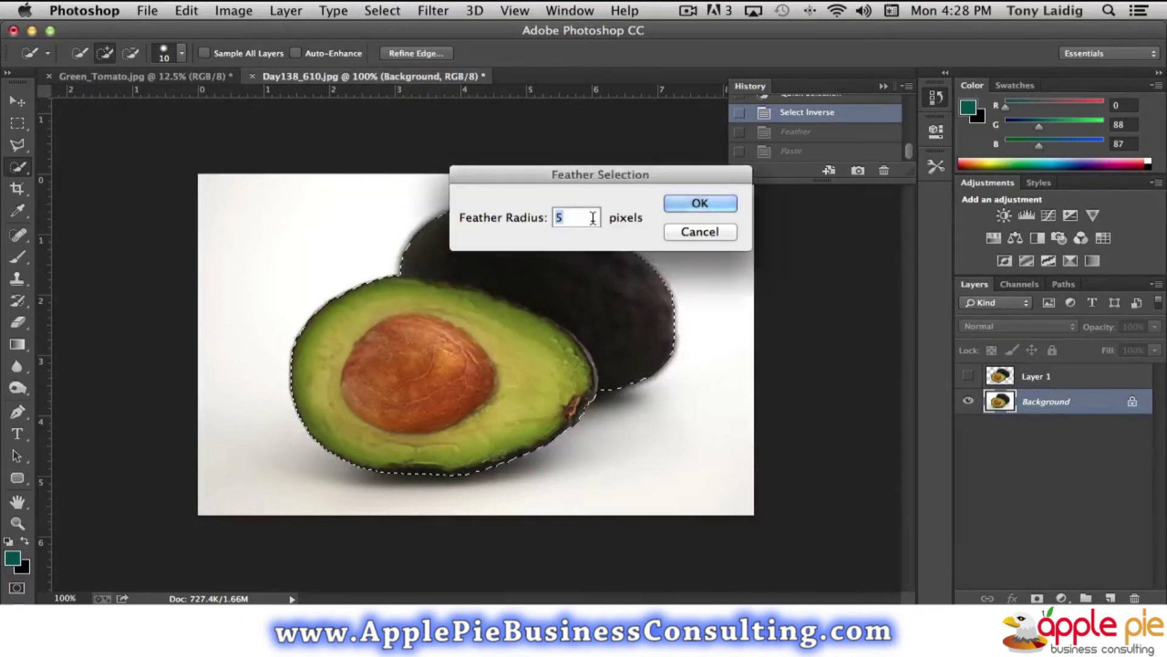
type("2")
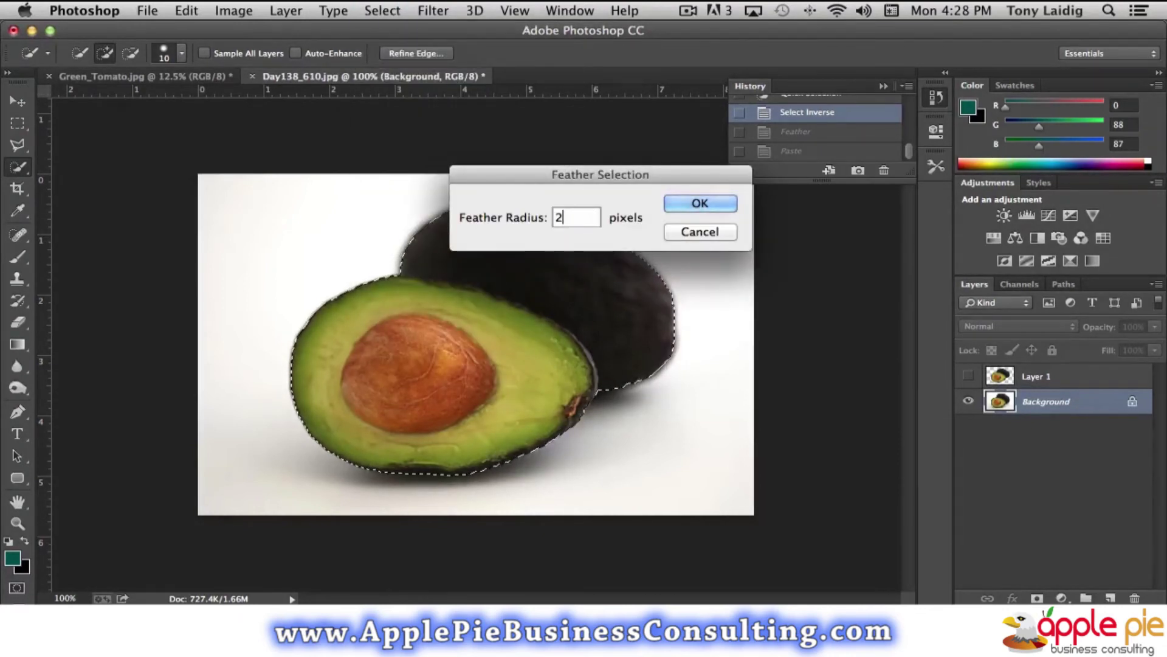
left_click(699, 206)
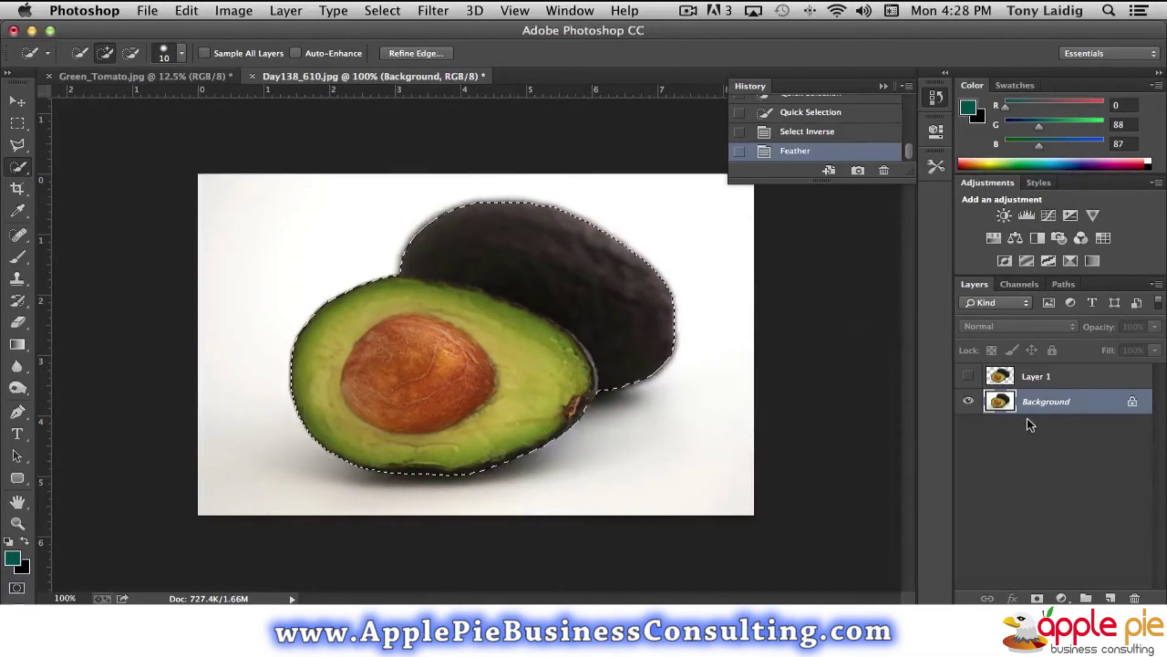
Paste the feathered avocado onto a new layer and toggle Background to inspect the edges.
key("super+v")
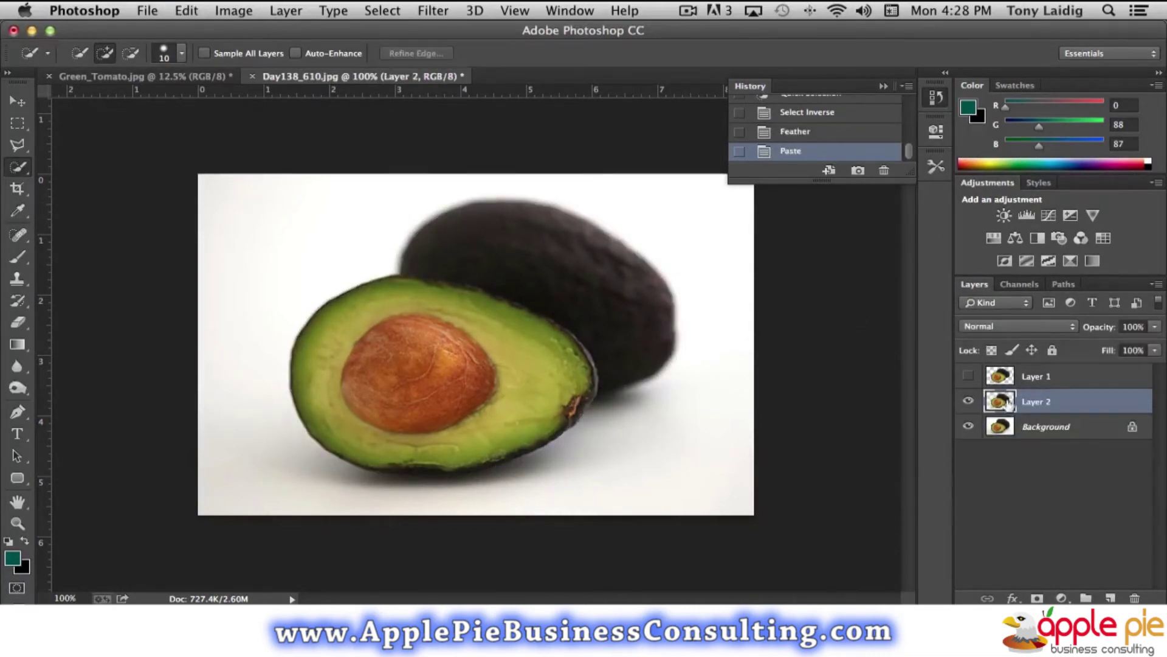
left_click(969, 427)
left_click(969, 428)
left_click(968, 428)
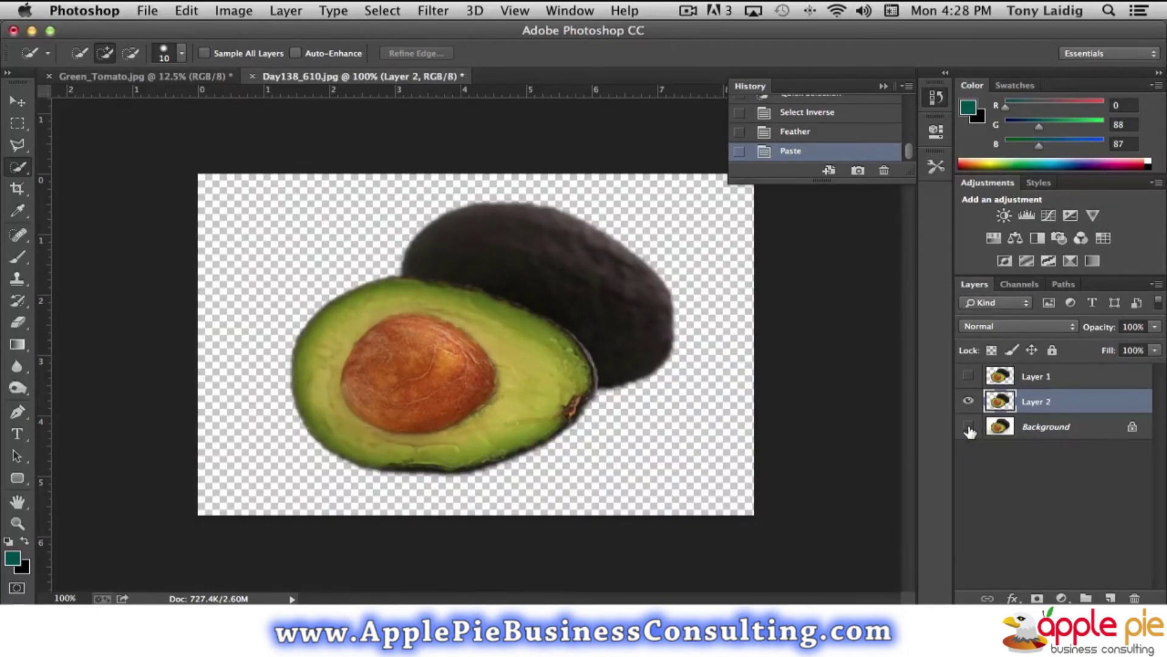
left_click(969, 427)
left_click(969, 427)
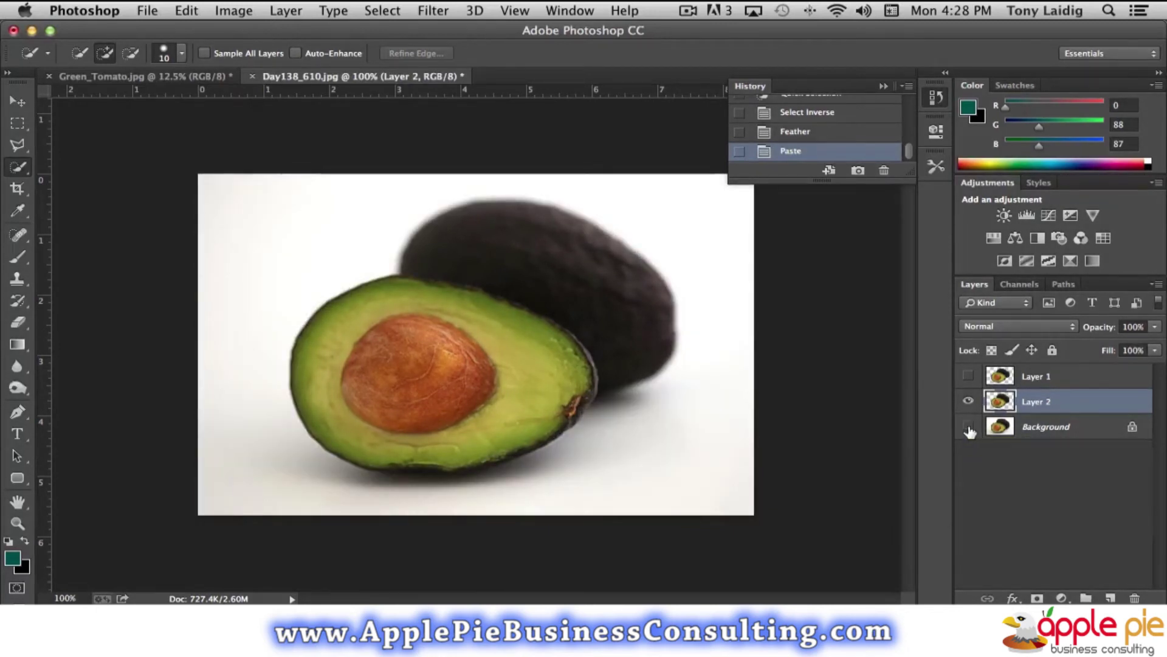
left_click(968, 428)
left_click(968, 428)
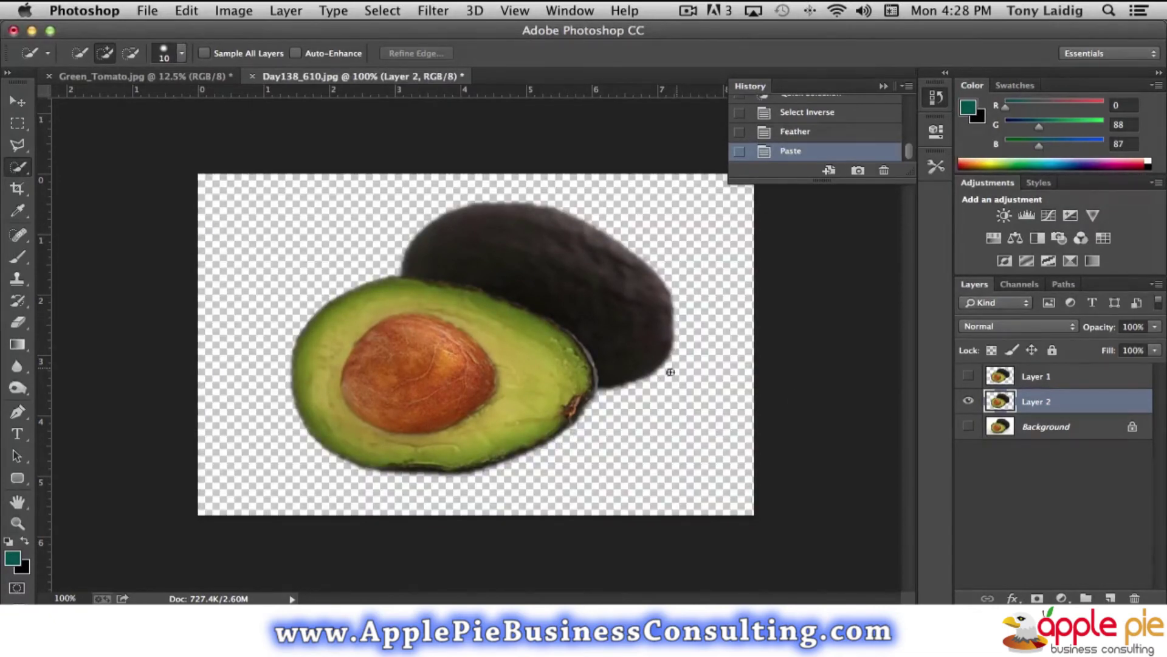
Undo the paste and 2 px feather in History, then feather the selection by 1 pixel.
left_click(969, 402)
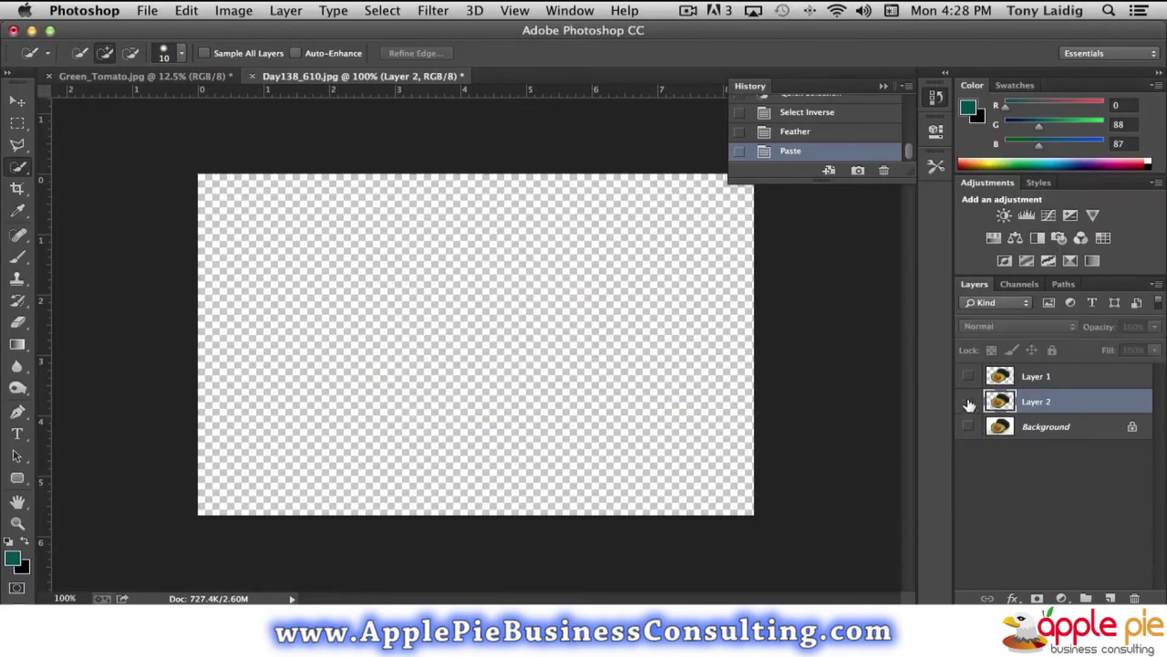
left_click(792, 131)
left_click(791, 114)
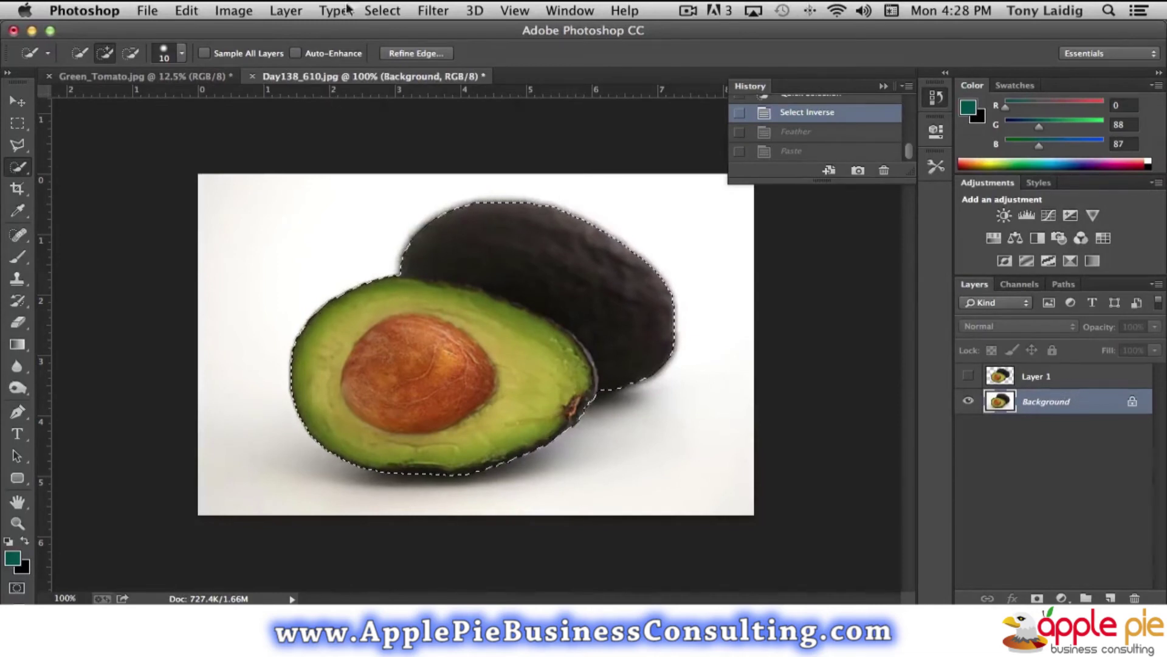
left_click(382, 10)
mouse_move(444, 221)
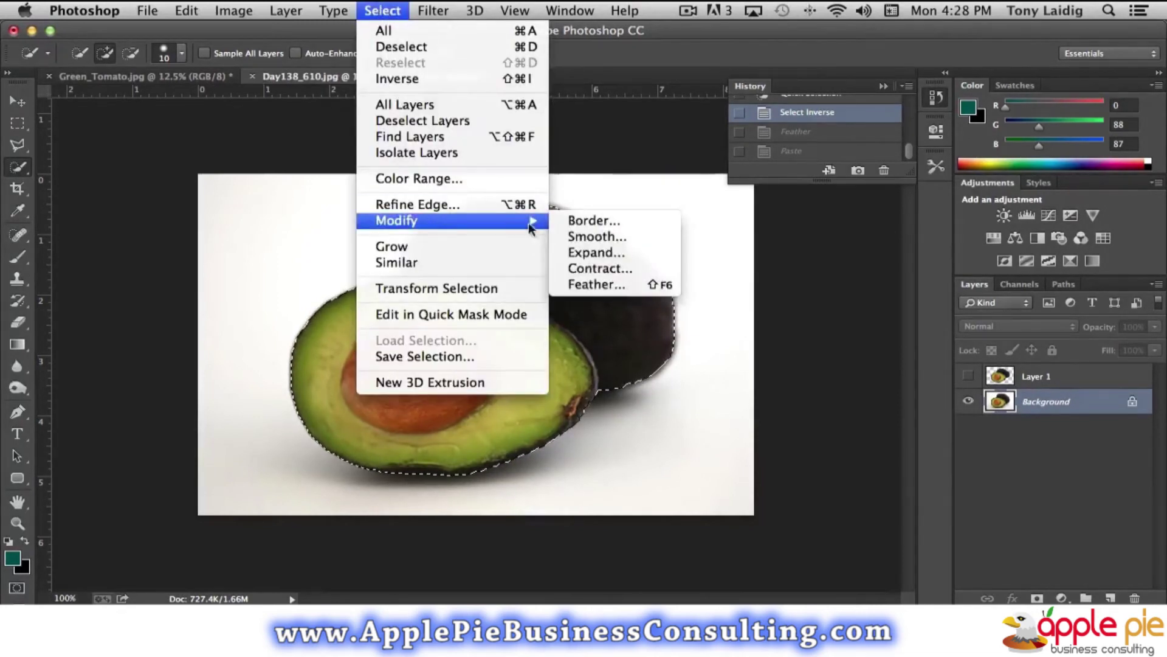
left_click(602, 284)
type("1")
left_click(690, 203)
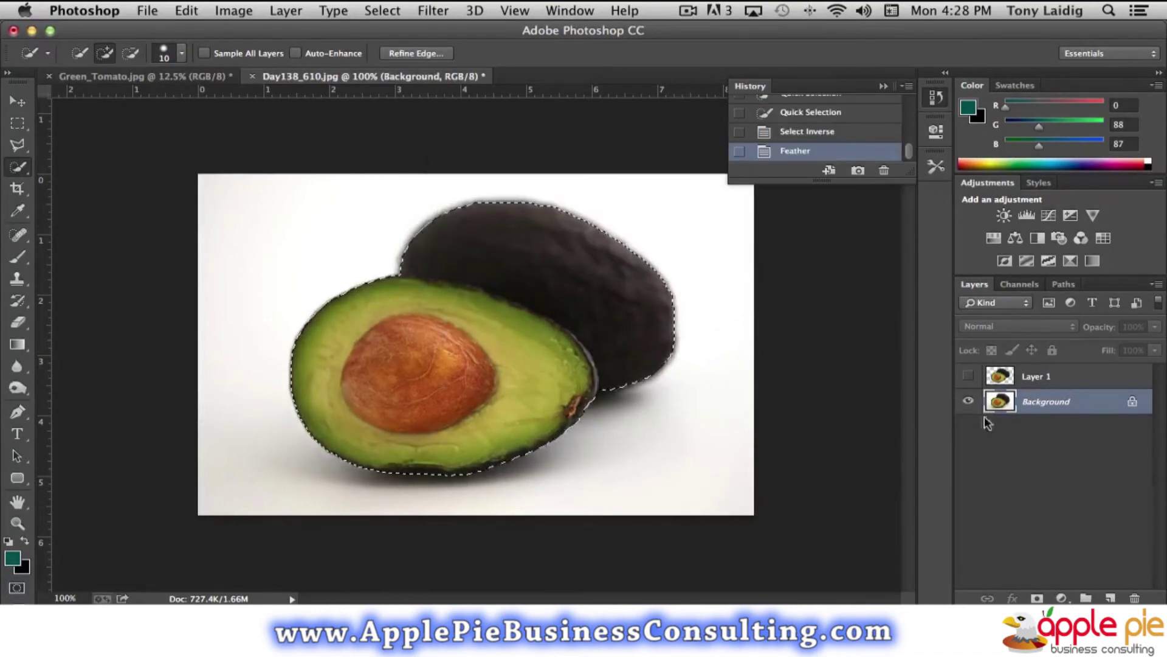
Copy the 1 px-feathered avocados to a new layer and hide Background to leave transparency.
key("super+c")
key("super+v")
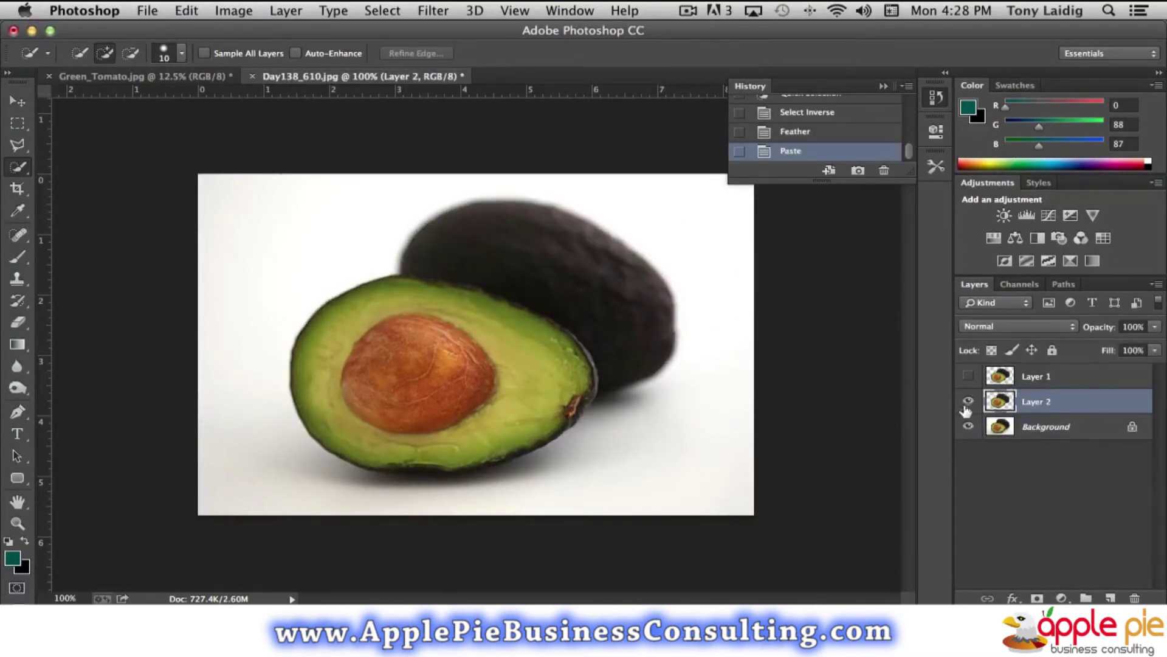
left_click(969, 427)
left_click(968, 427)
left_click(968, 427)
left_click(969, 427)
left_click(969, 427)
left_click(968, 428)
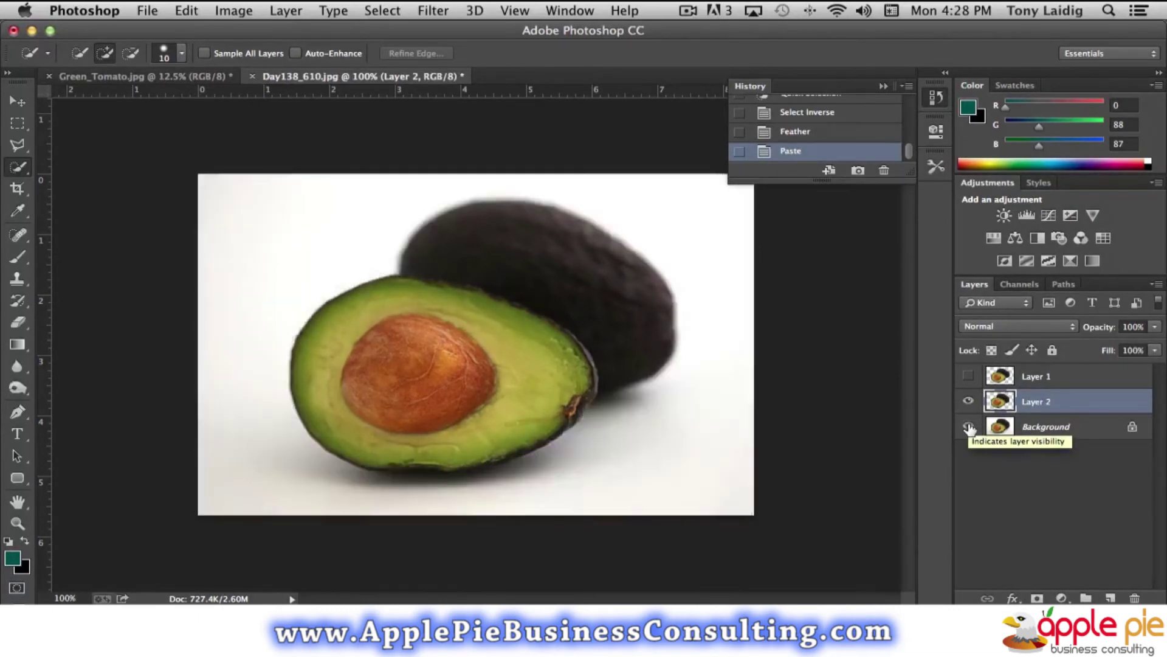
left_click(969, 427)
left_click(969, 427)
left_click(969, 428)
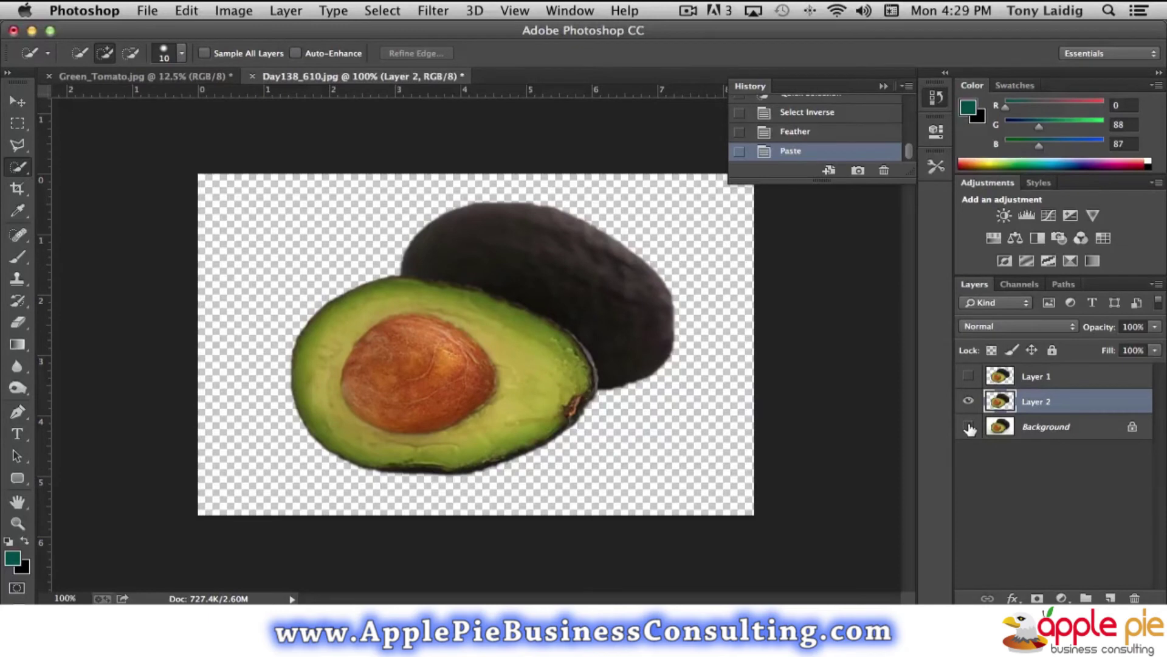
Save the document as Day138_610.psd in Photoshop format, turning off the compatibility notice.
key("super+shift+s")
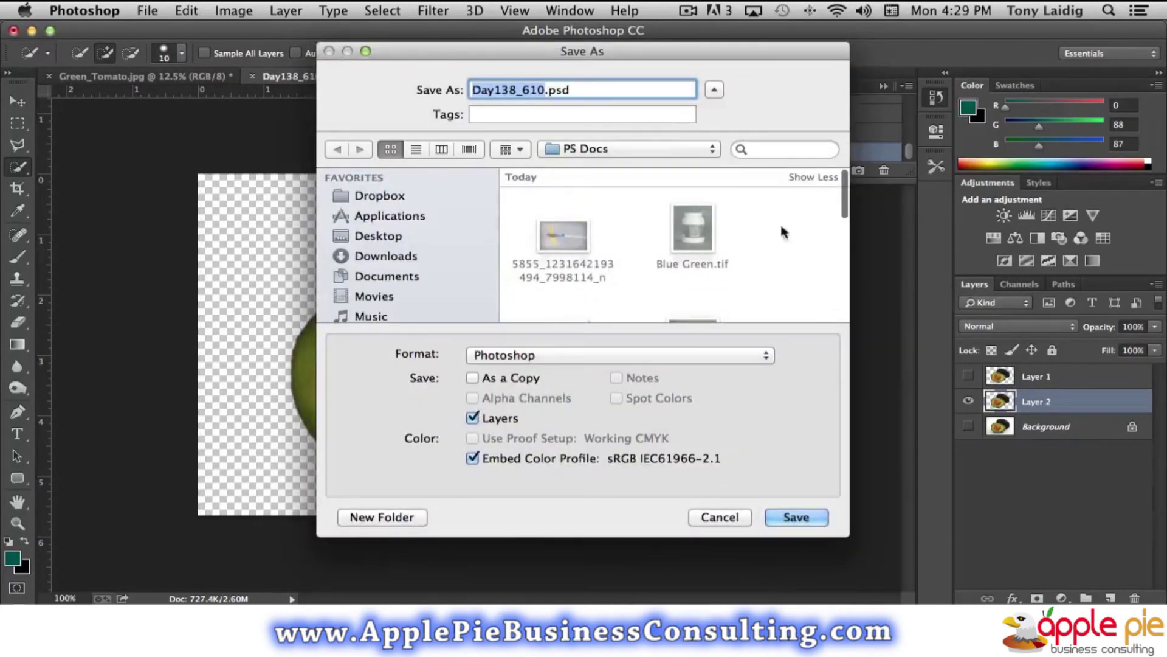
left_click(826, 517)
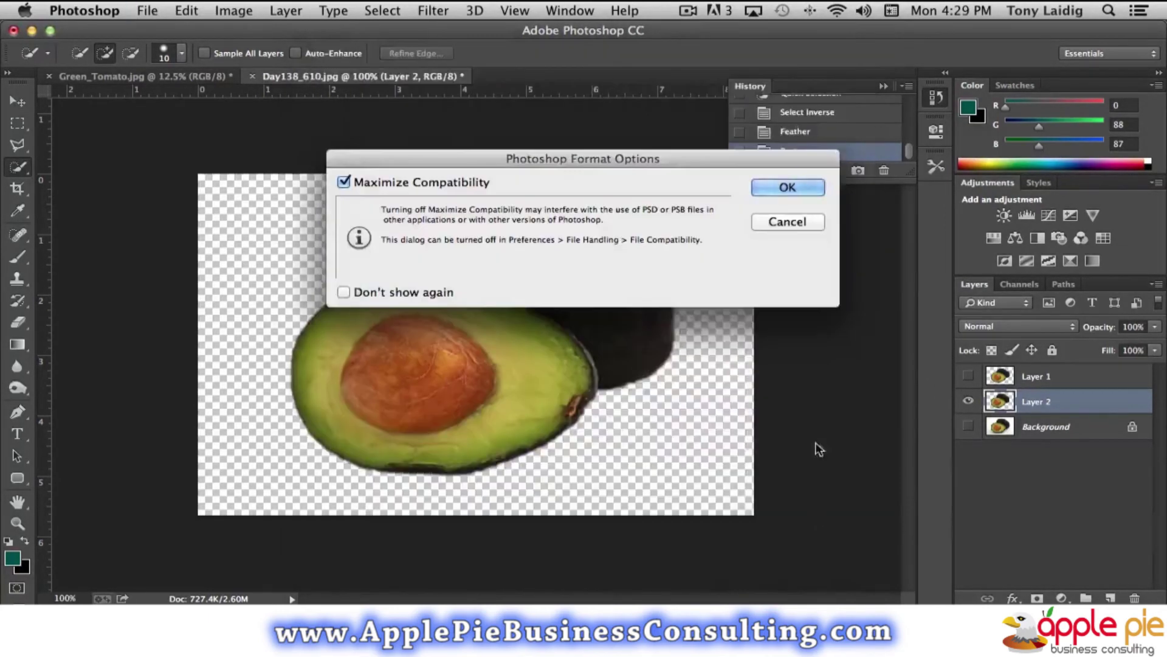
left_click(416, 293)
left_click(820, 188)
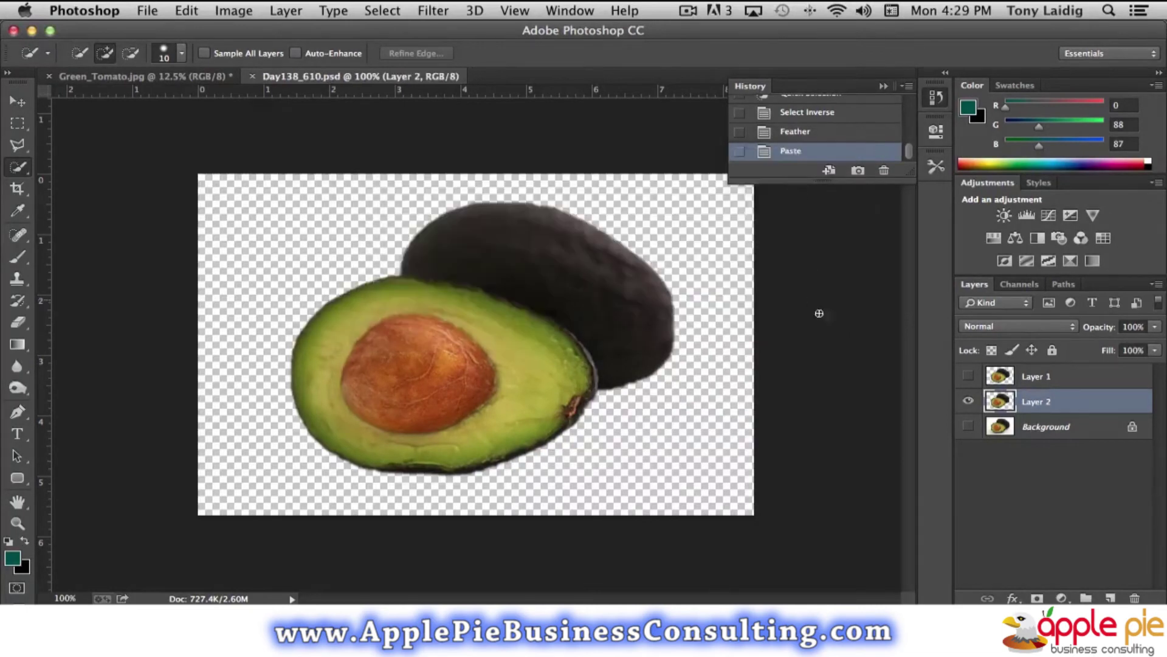
Hide Layer 2 and show and select the Background photo, keeping Quick Selection active.
left_click(969, 402)
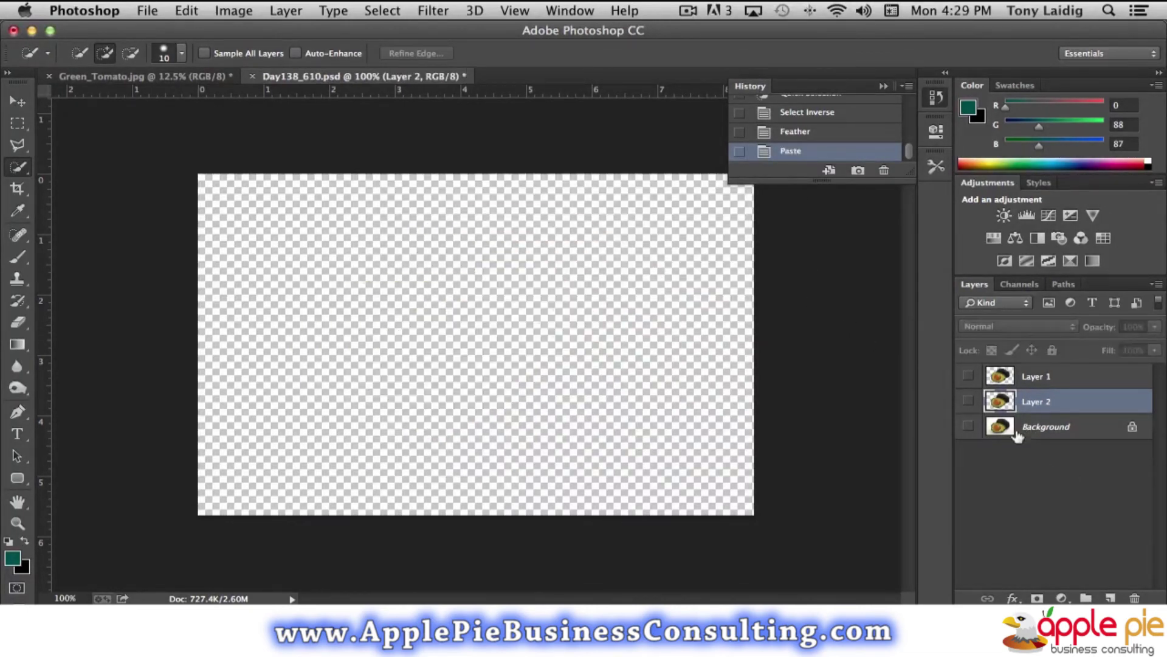
left_click(1012, 434)
left_click(969, 427)
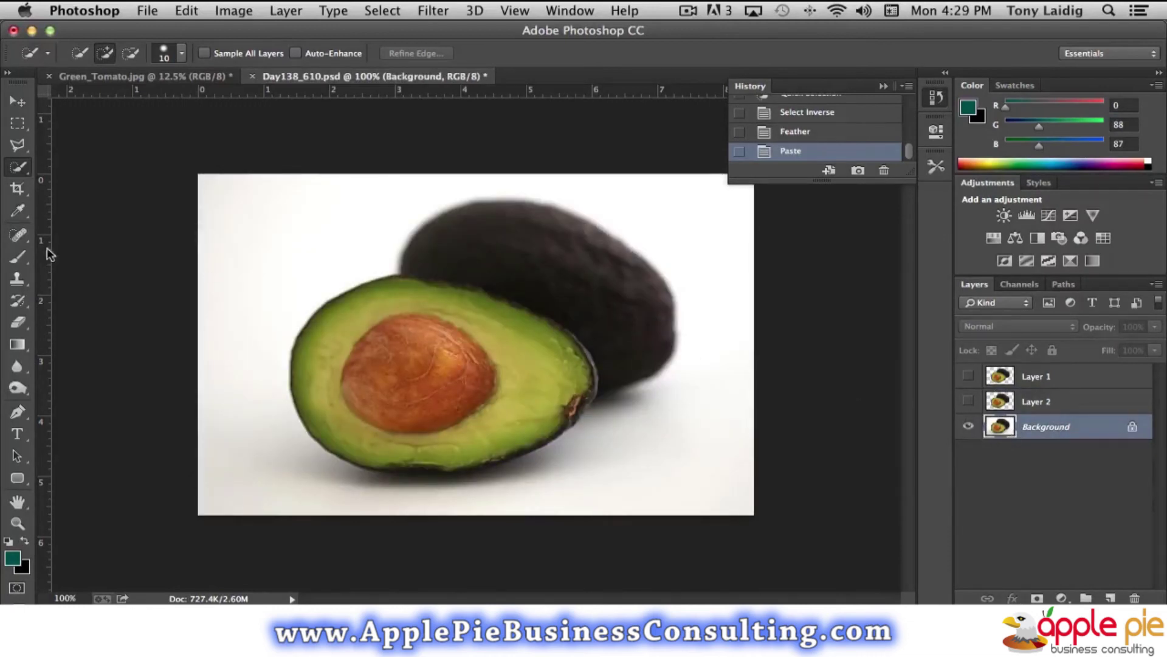
left_click(20, 165)
left_click(21, 169)
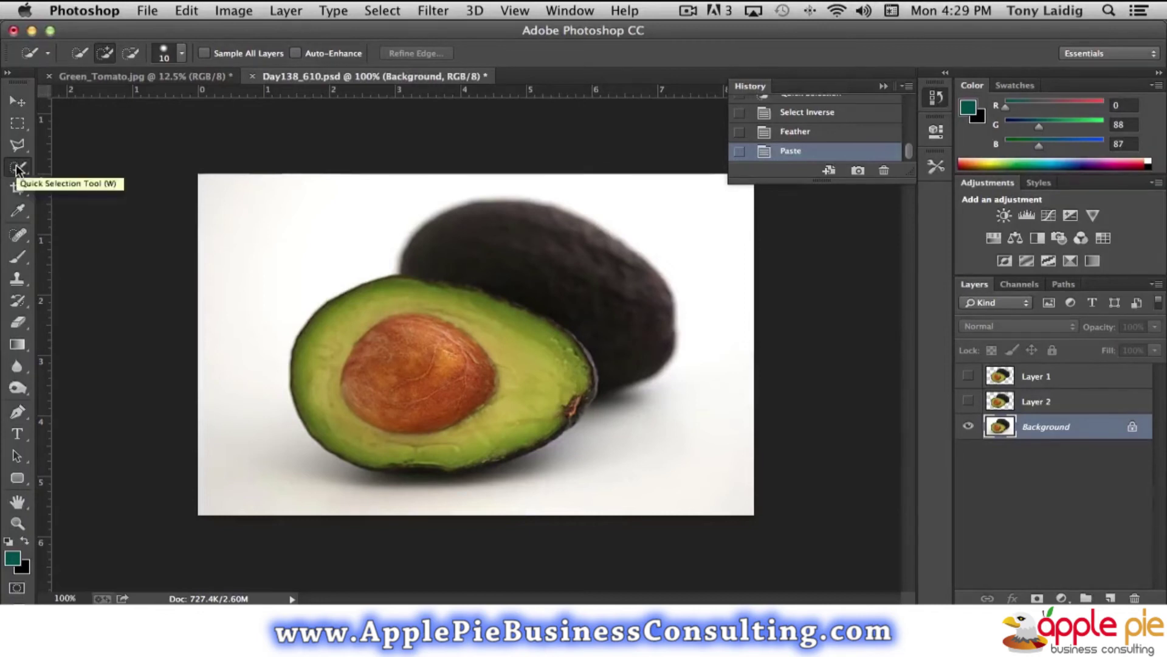
left_click(944, 97)
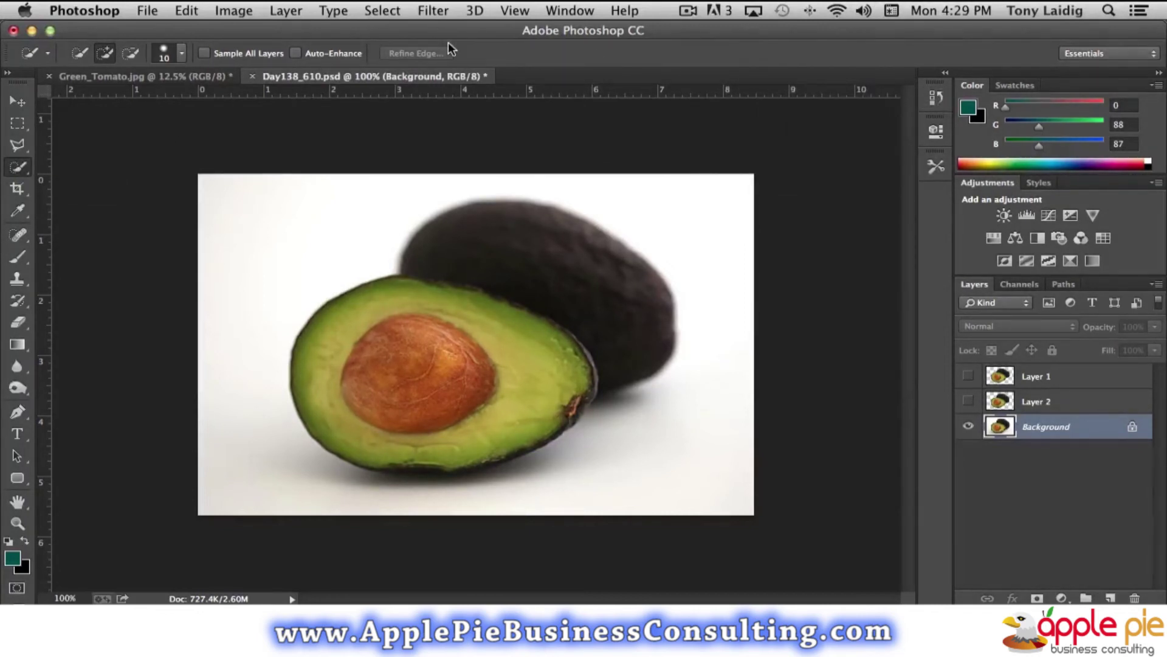
left_click(380, 10)
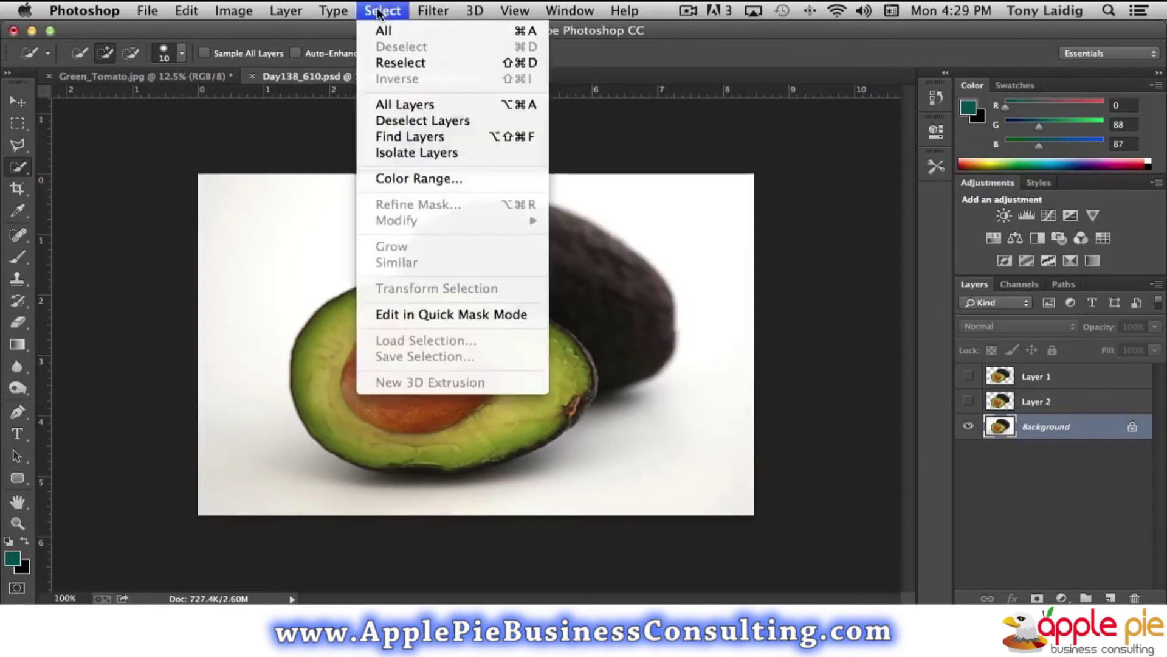
Open Color Range and sample the avocado pit's colour at several spots.
left_click(411, 177)
left_click_drag(473, 115, 779, 104)
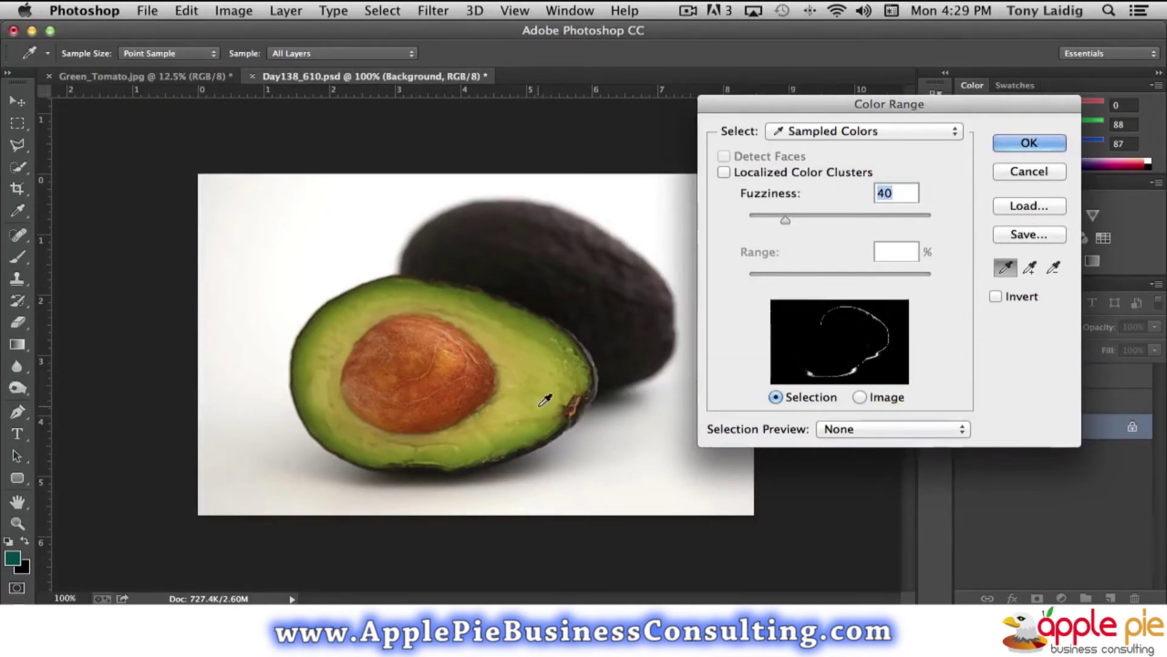
left_click(425, 339)
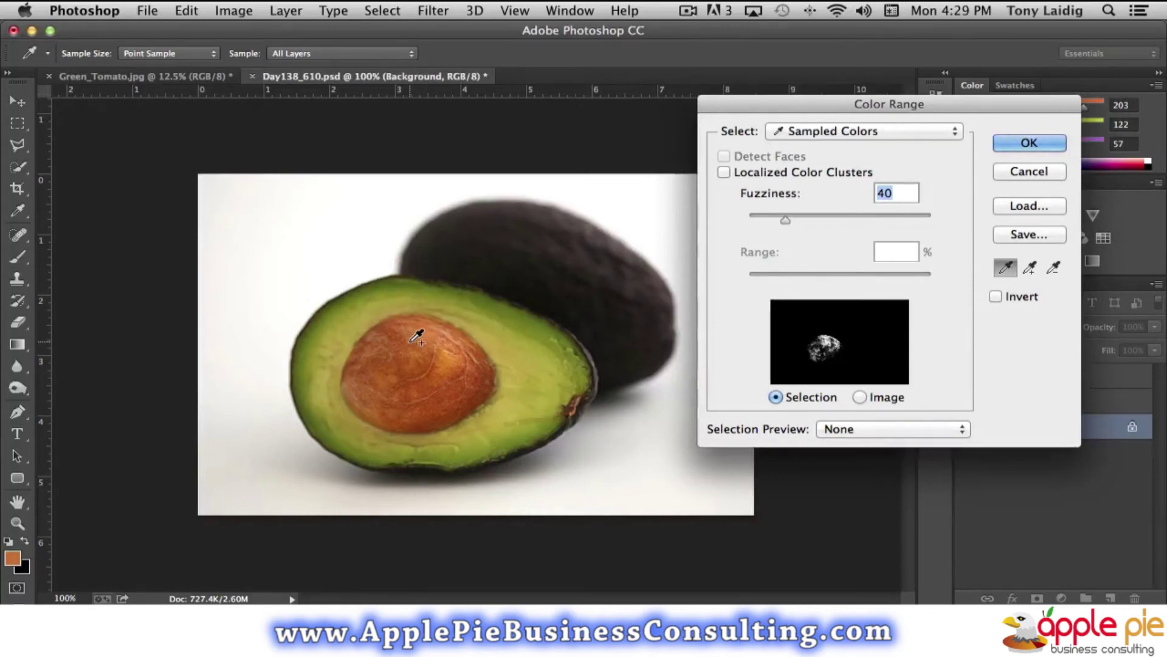
left_click(417, 336)
left_click(417, 352)
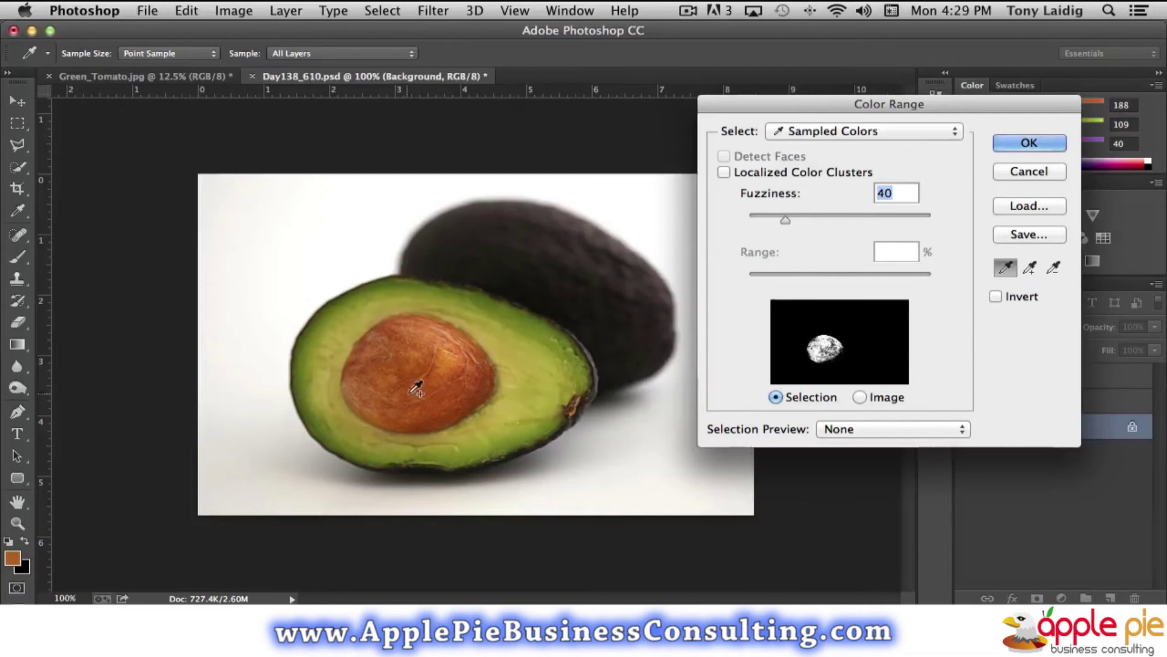
left_click(459, 361)
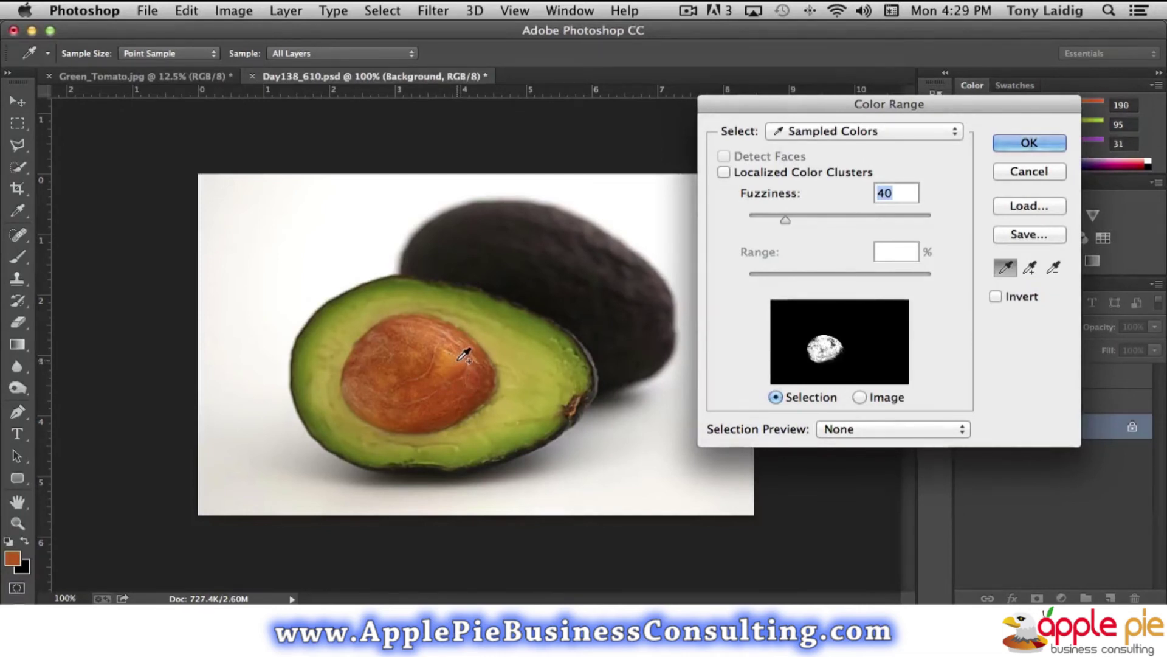
left_click(460, 358)
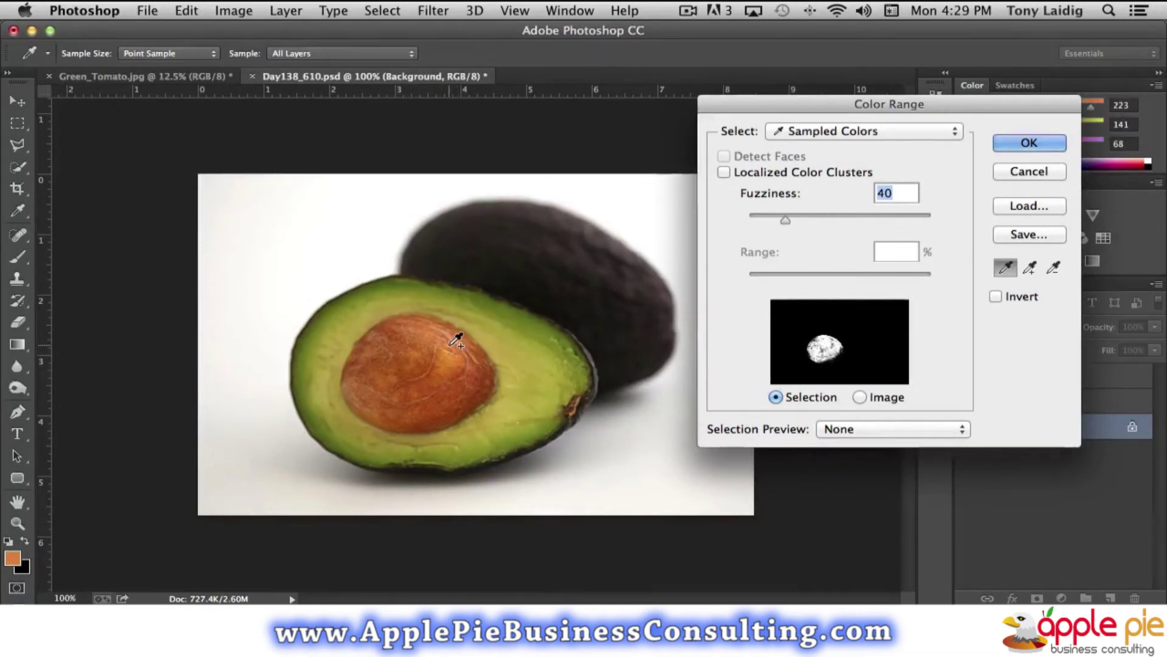
left_click(487, 401)
left_click(429, 426)
Resample the pit, raise Fuzziness to 61, and accept the colour selection.
mouse_move(782, 219)
left_mouse_down()
mouse_move(813, 219)
mouse_move(789, 219)
left_mouse_up()
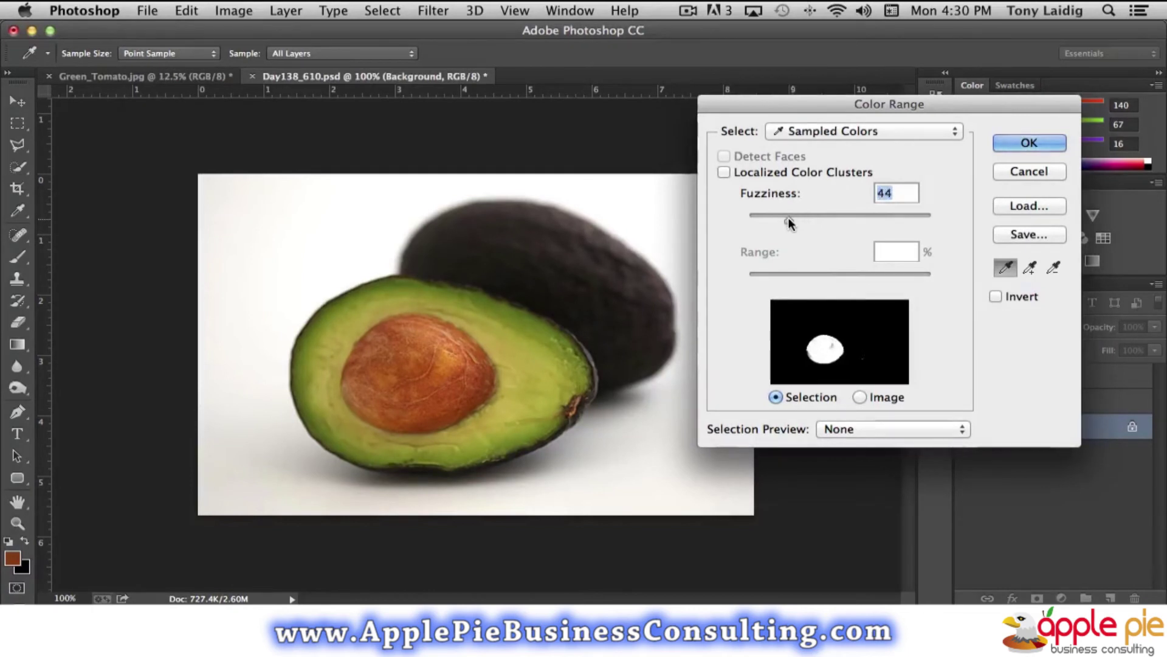
left_click(465, 354)
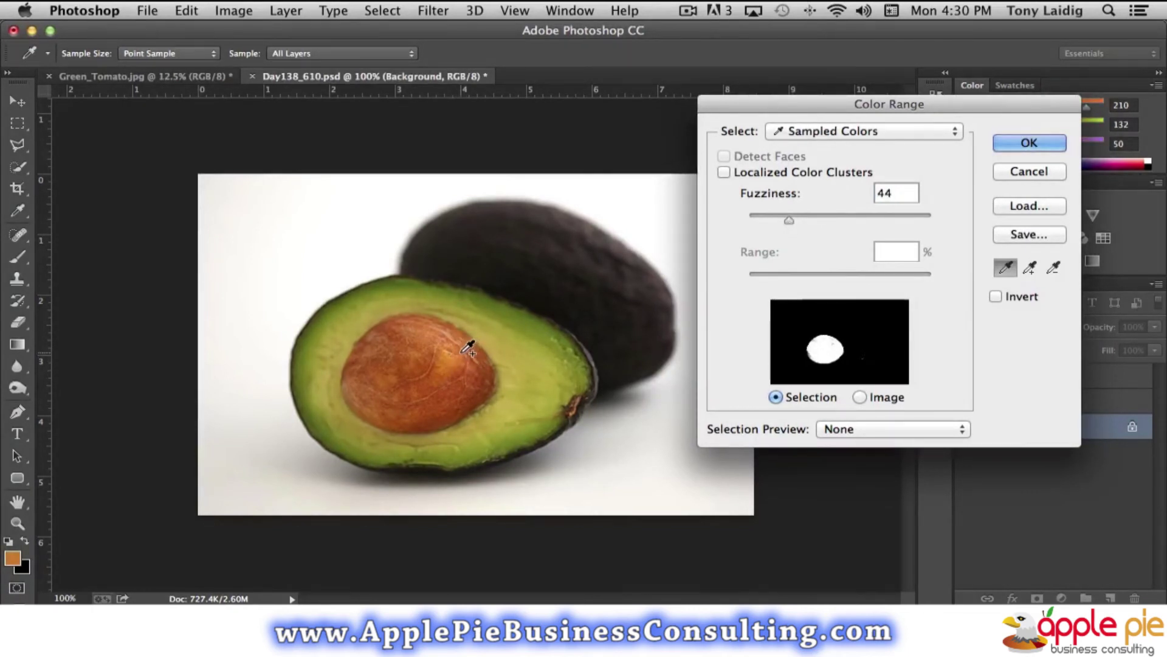
left_click(463, 350)
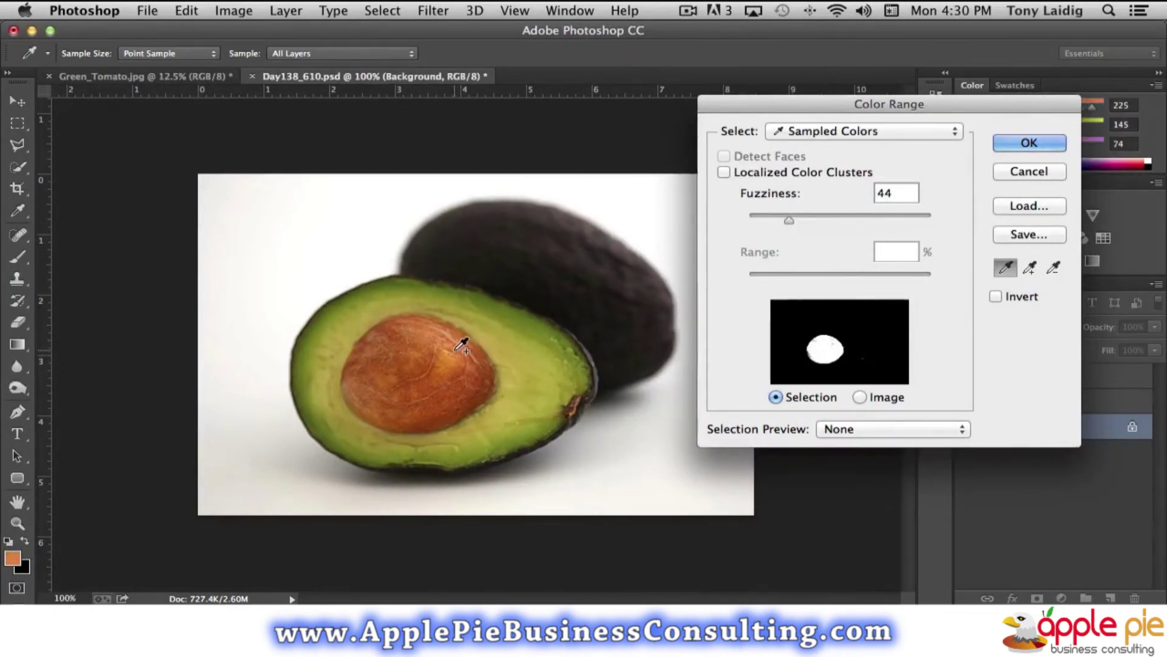
left_click(351, 382)
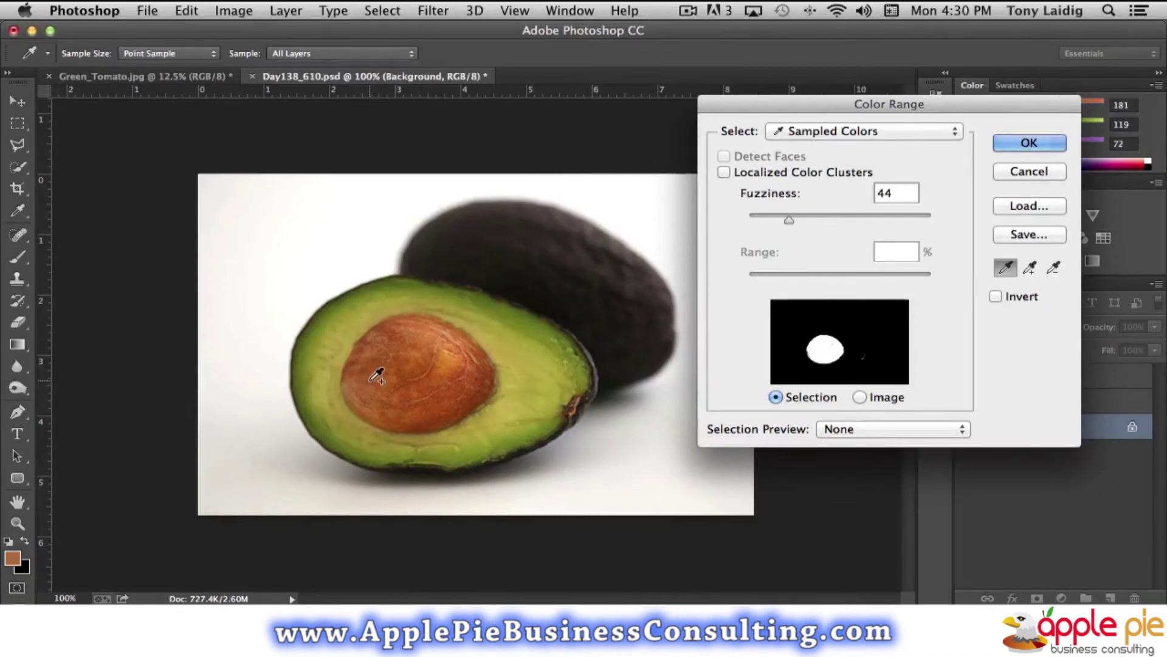
left_click(453, 348)
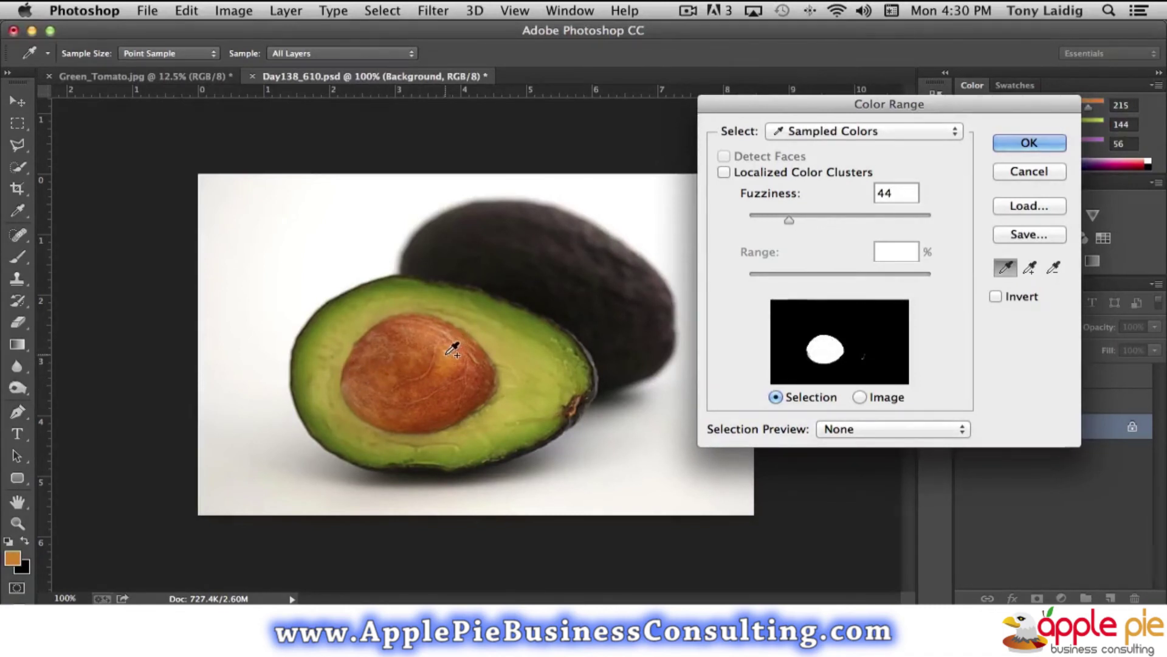
left_click_drag(789, 219, 804, 217)
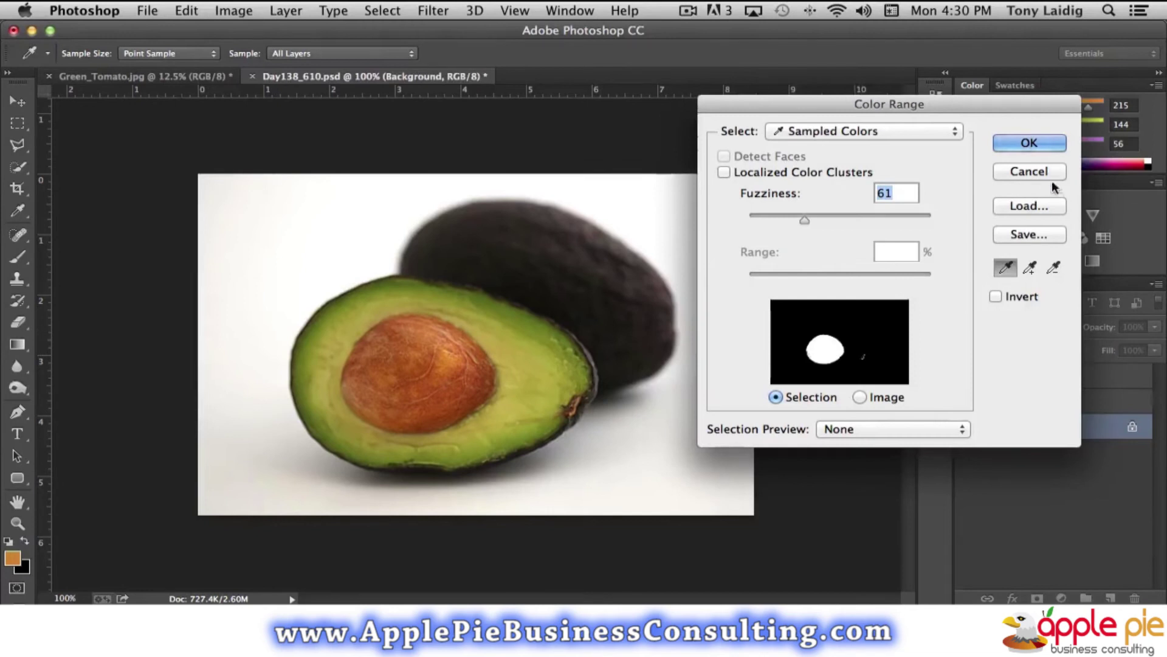
left_click(1034, 143)
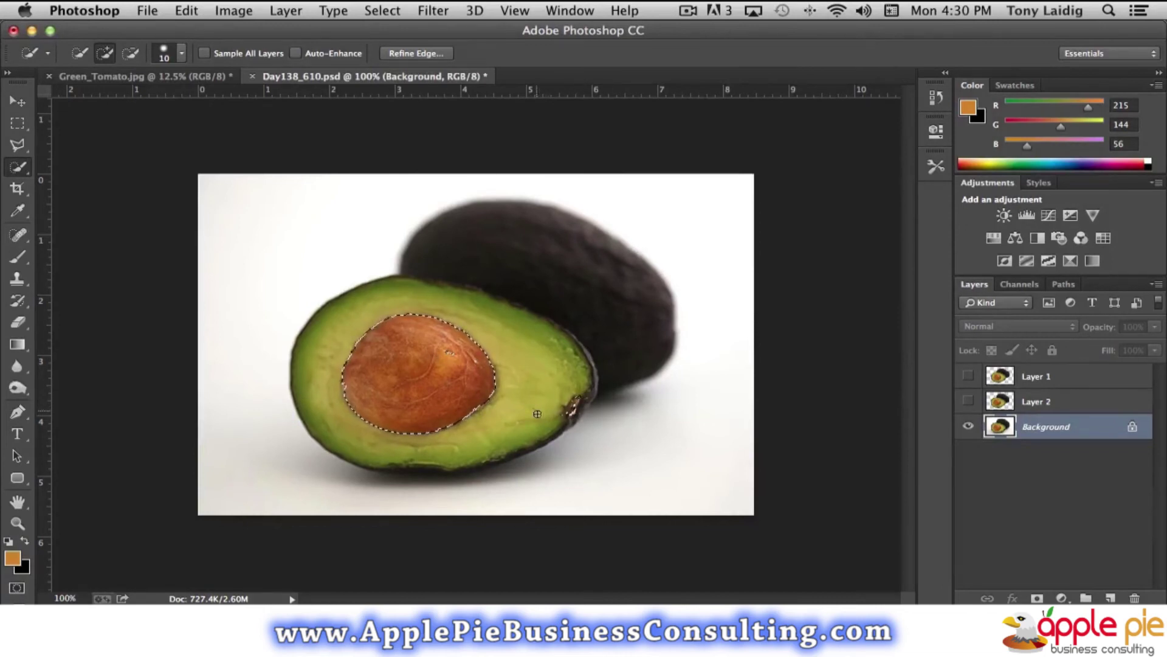
With the Lasso Tool, add missed areas and remove stray bits from the pit selection.
left_click(18, 145)
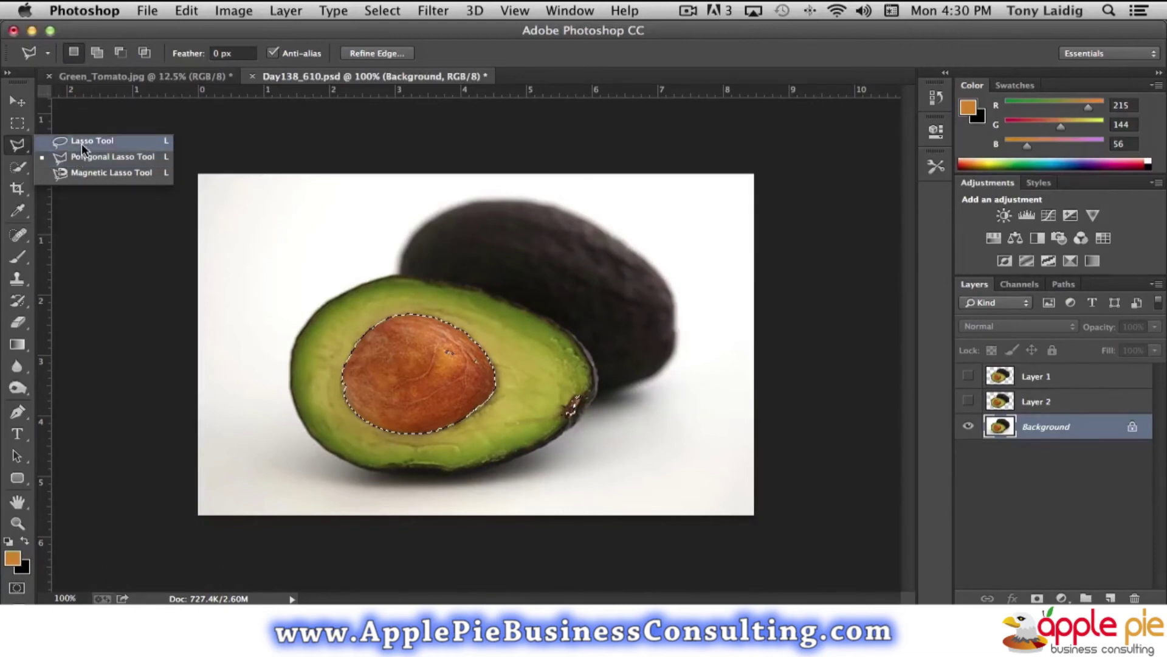
left_click(81, 141)
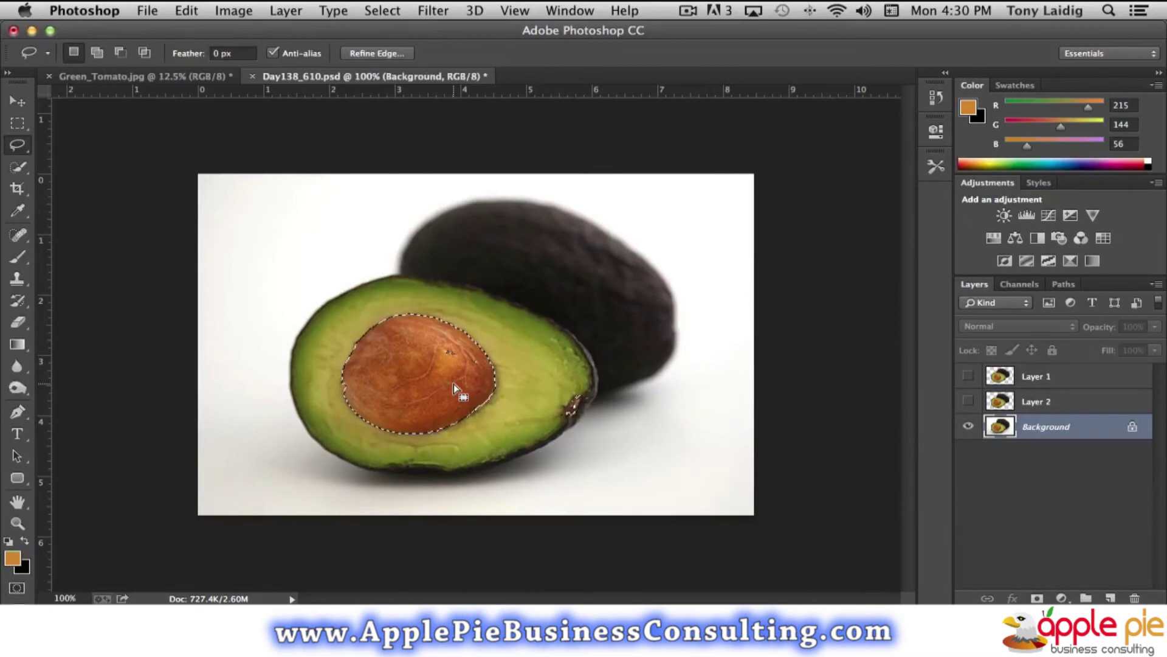
key("shift")
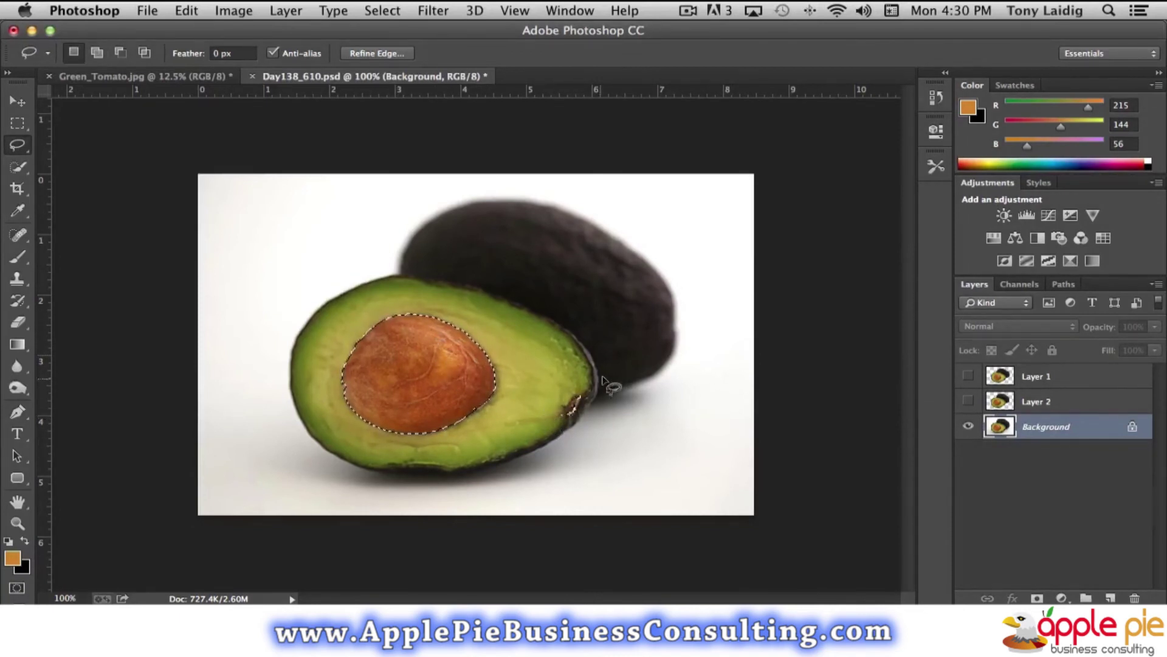
key("alt")
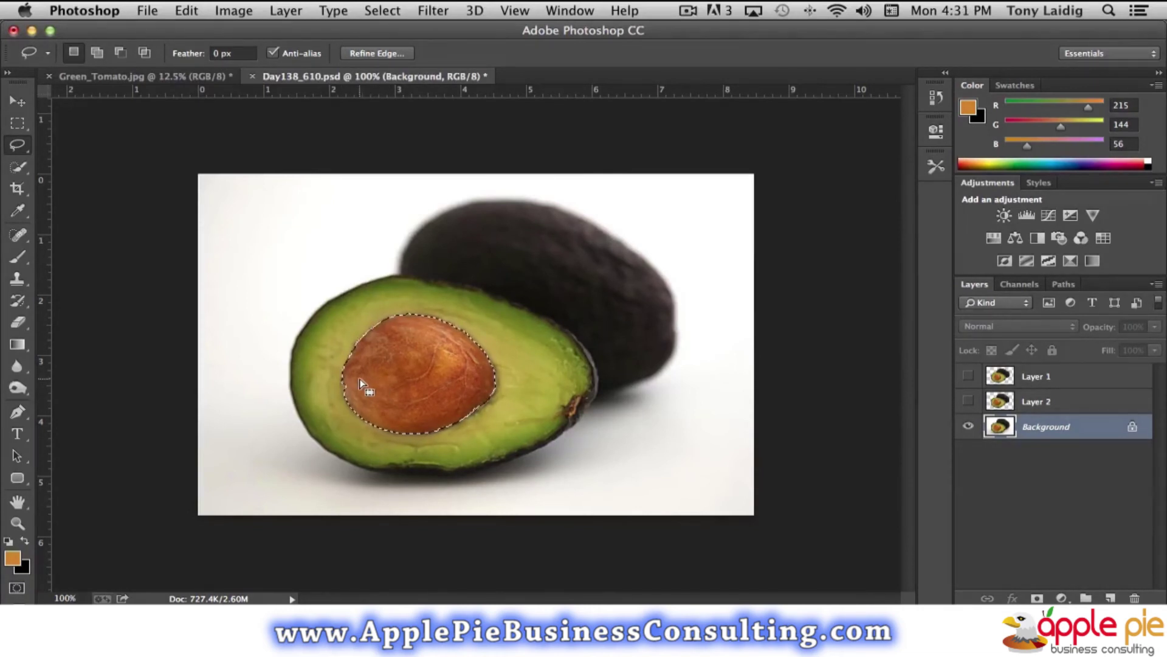
key("shift")
Copy the pit onto a new Layer 3 and toggle the avocado photo to compare.
key("ctrl+j")
left_click(968, 452)
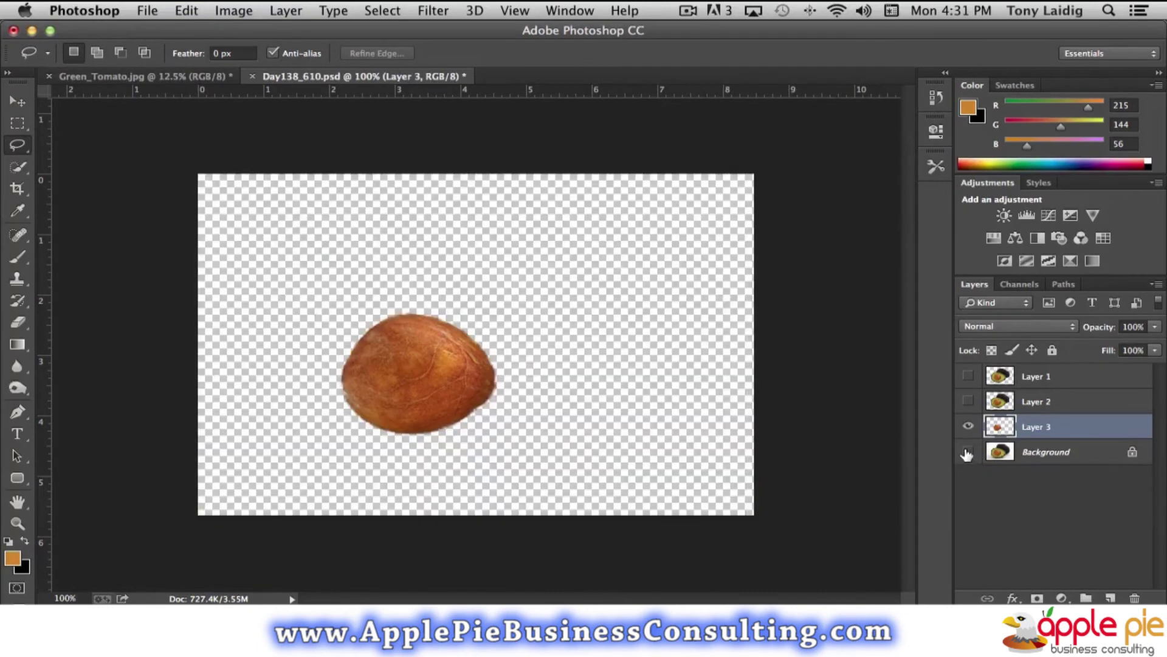
left_click(968, 452)
left_click(968, 452)
left_click(968, 452)
left_click(968, 451)
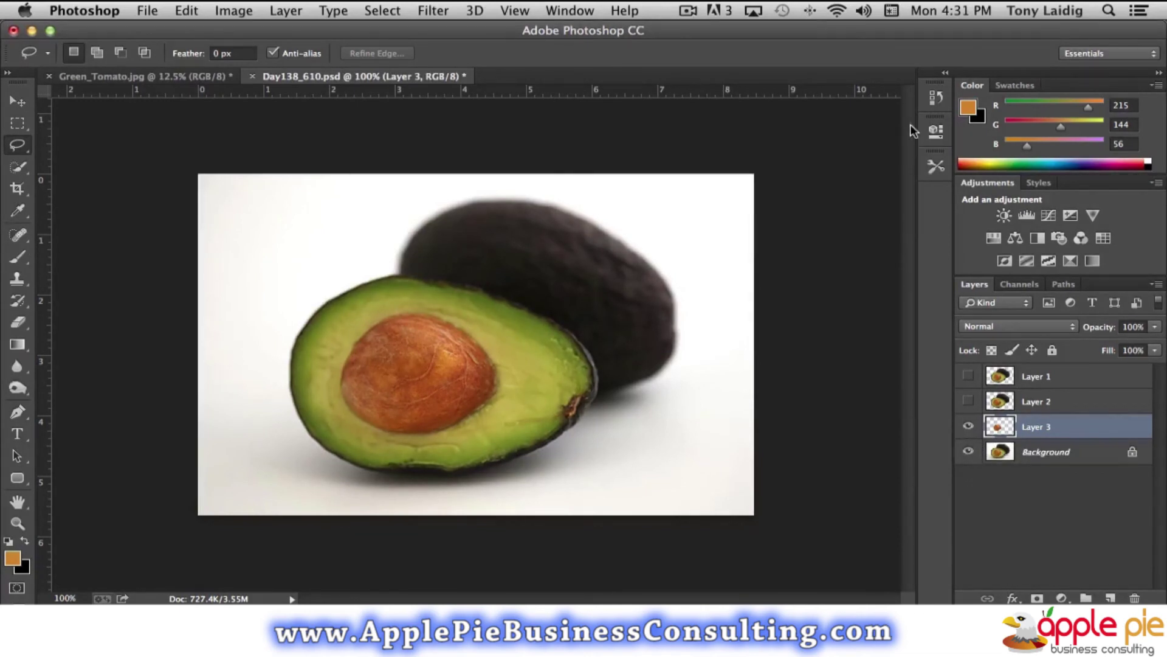
left_click(937, 97)
Revert history to the Lasso state, removing Layer 3, and feather the pit selection.
left_click(791, 132)
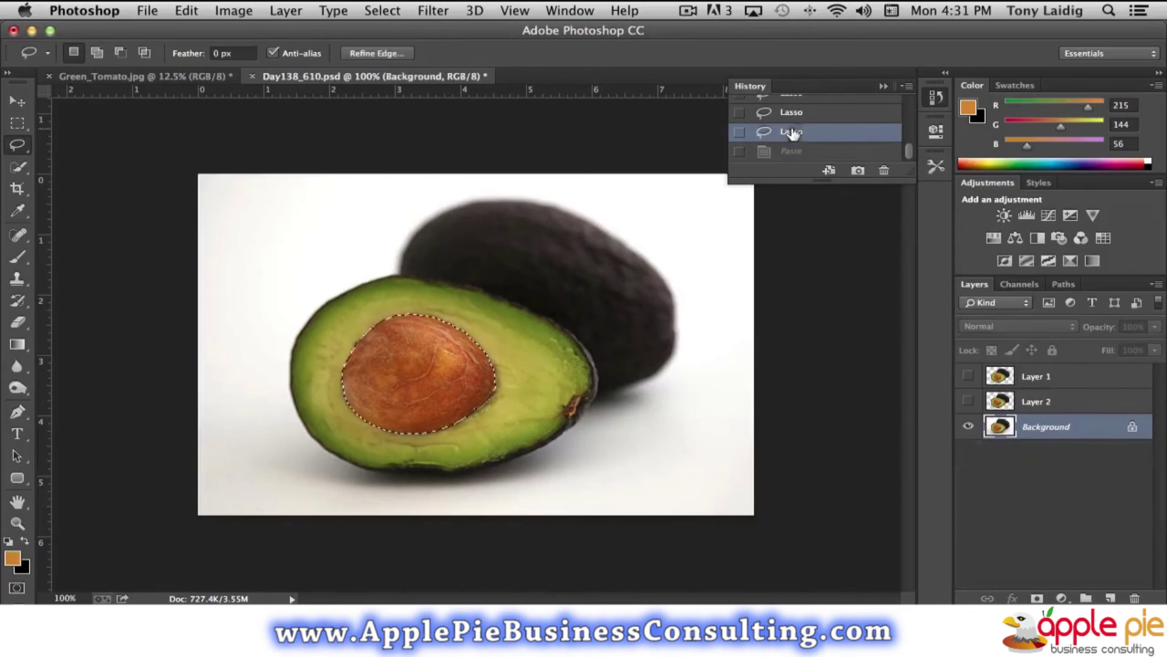
left_click(930, 101)
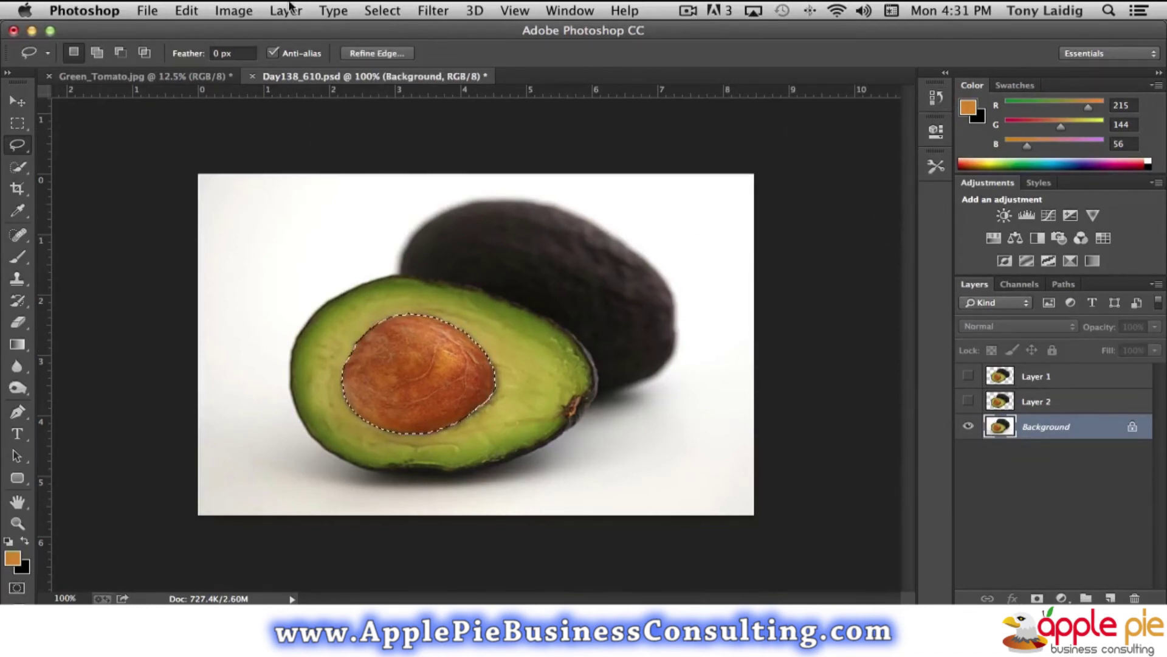
left_click(384, 12)
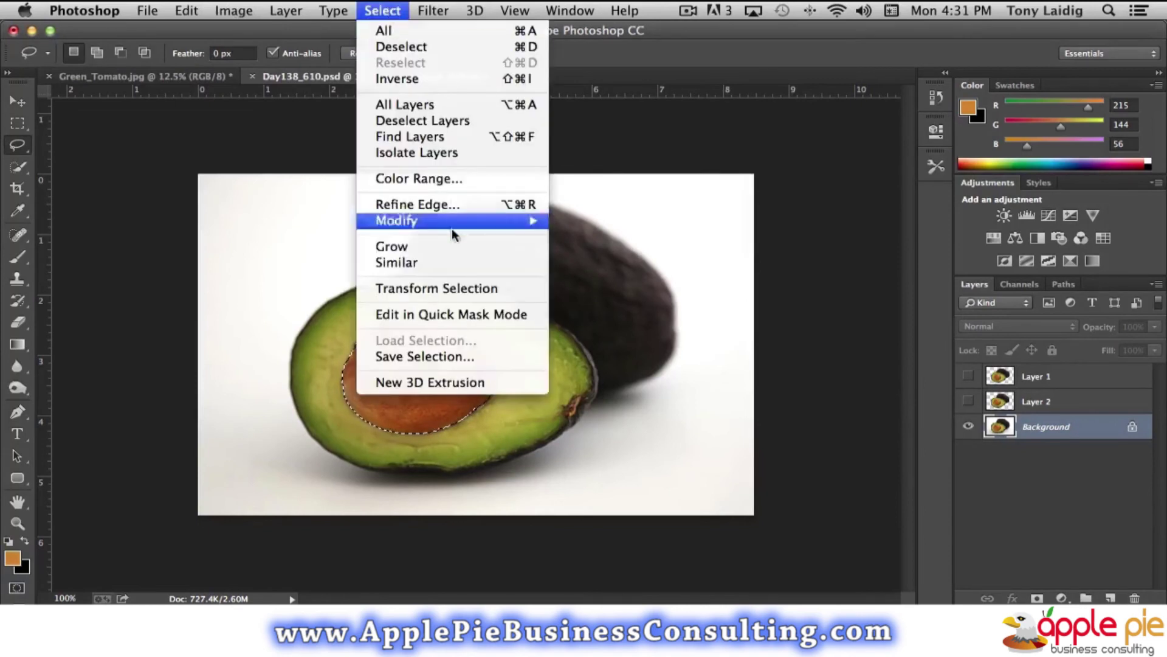
mouse_move(533, 220)
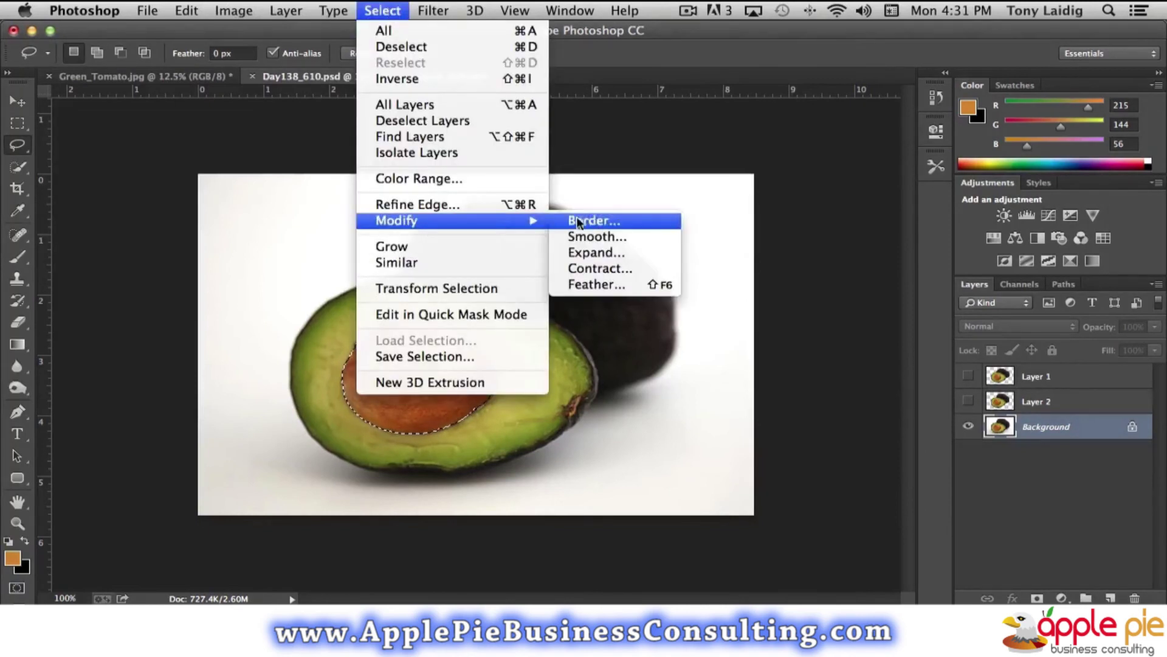
left_click(595, 285)
left_click(701, 204)
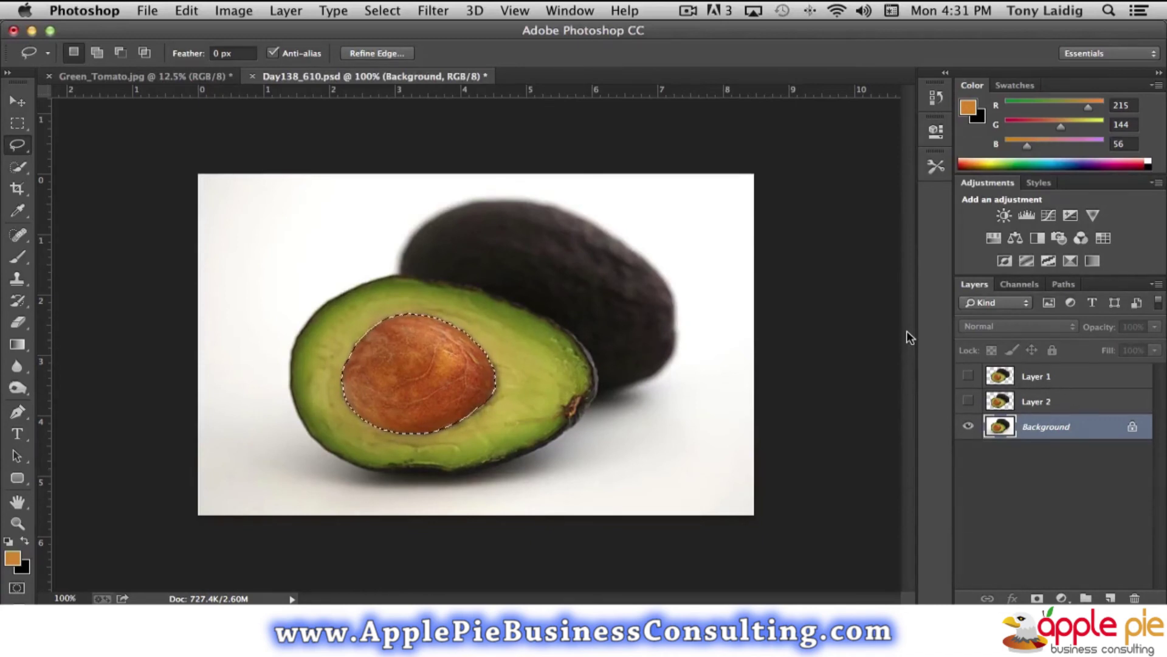
Apply Levels to the pit with input values 1, 0.87 midtone and 237 white point.
key("super+l")
key("Up")
left_click_drag(929, 95, 755, 30)
mouse_move(758, 223)
left_mouse_down()
mouse_move(789, 220)
mouse_move(765, 220)
left_mouse_up()
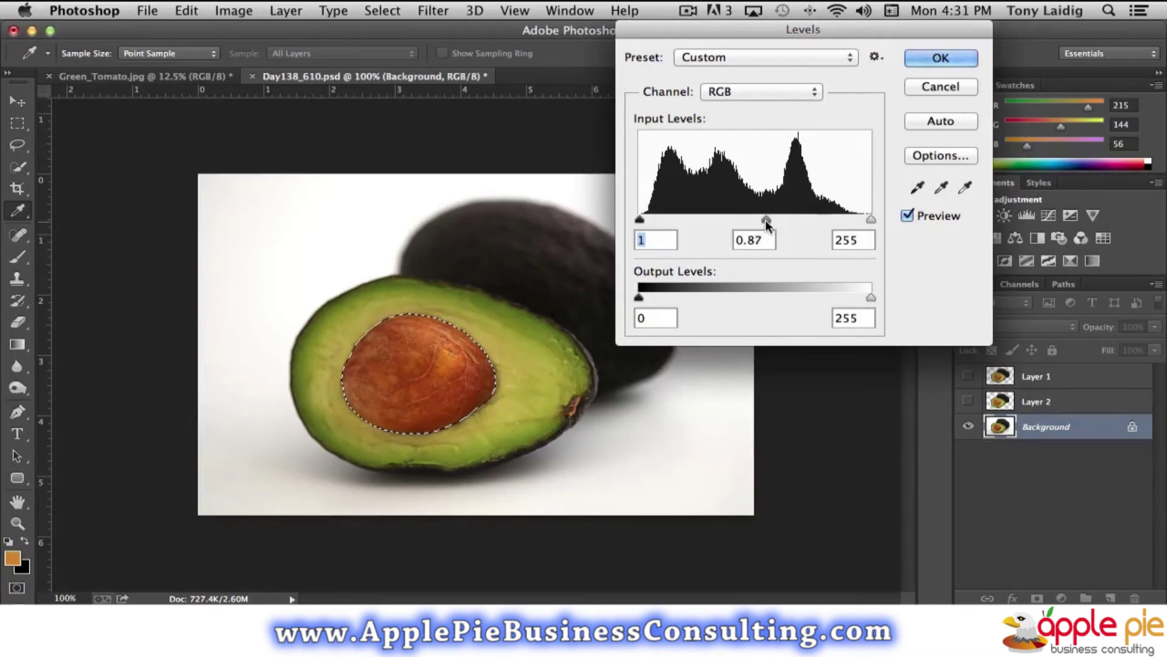
left_click_drag(870, 218, 853, 217)
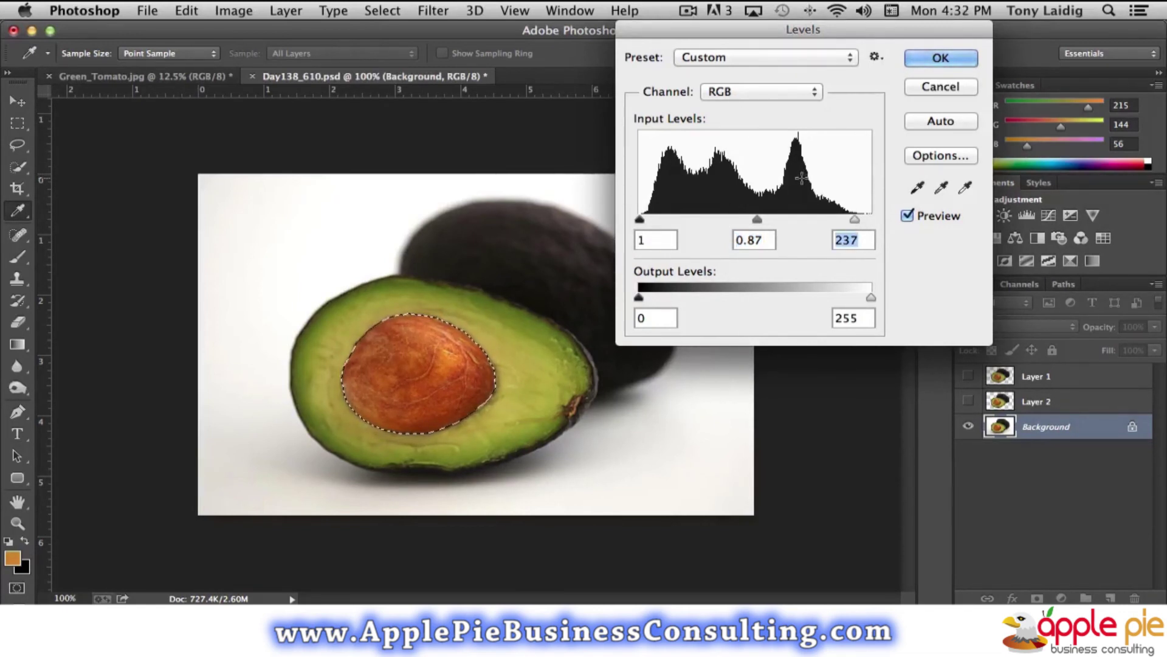
left_click(947, 56)
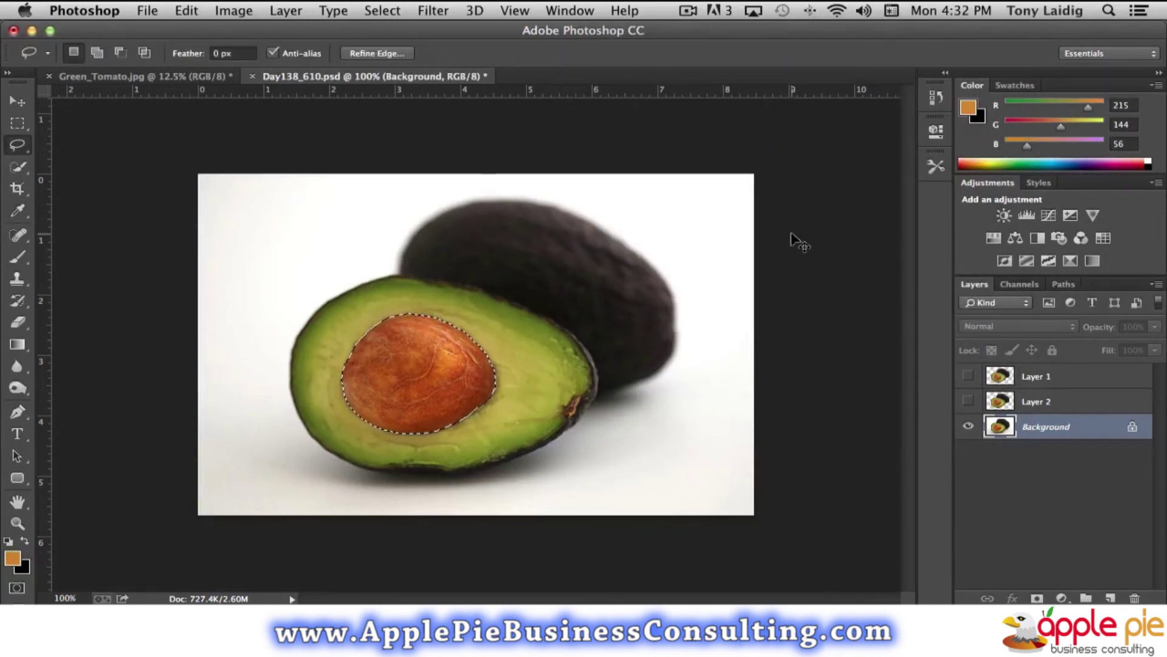
Set the pit's Hue to +12 and Saturation to -35, then deselect.
key("super+u")
mouse_move(893, 156)
left_mouse_down()
mouse_move(988, 163)
mouse_move(874, 163)
left_mouse_up()
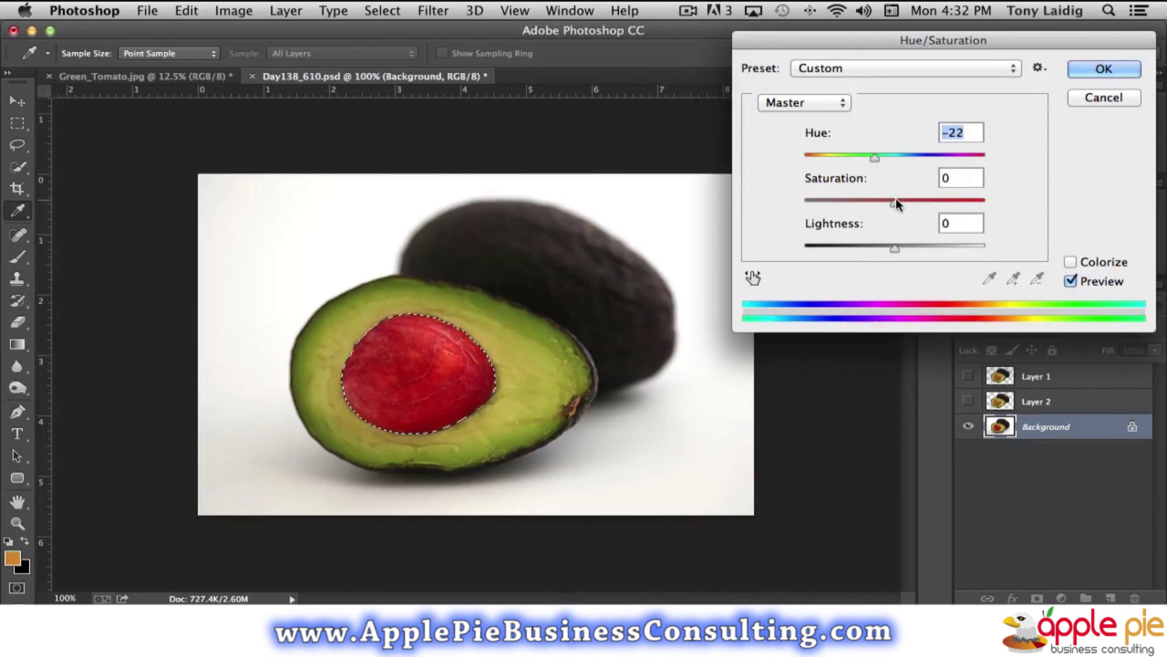
left_click_drag(896, 202, 862, 203)
left_click_drag(876, 158, 904, 159)
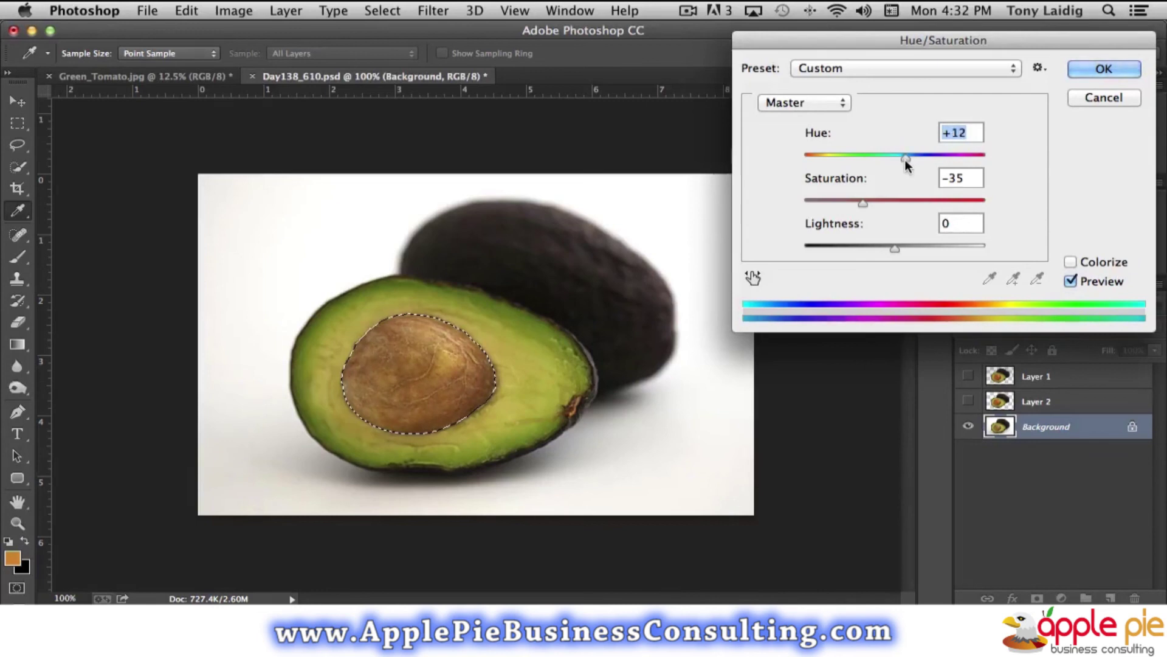
left_click(1094, 69)
key("super+d")
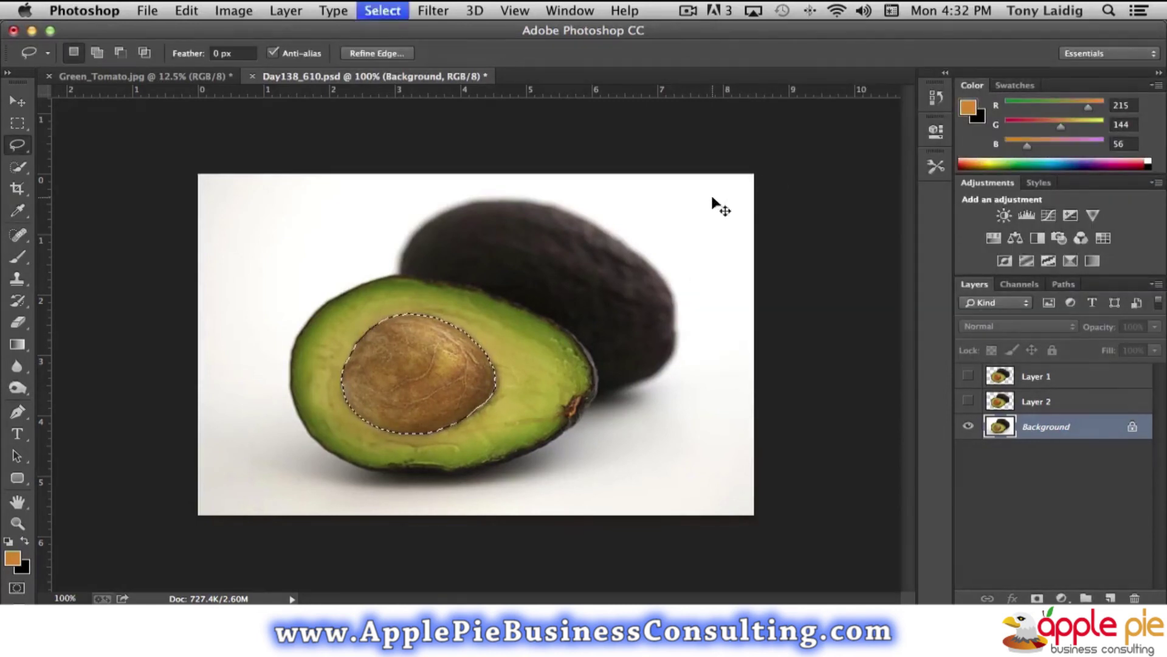